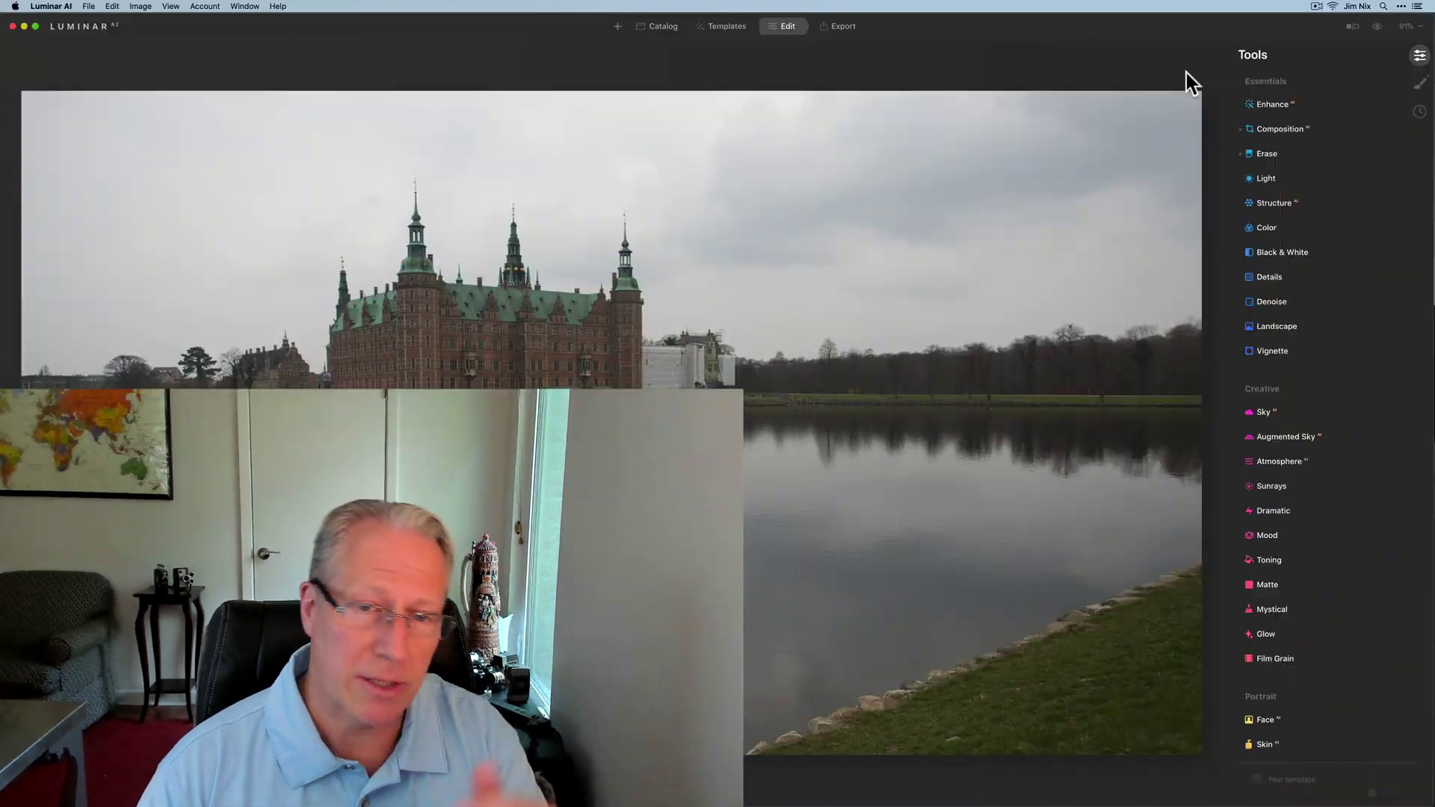
Raise Enhance Accent to 78 and Sky Enhancer to 57 for a moodier sky.
click(1285, 109)
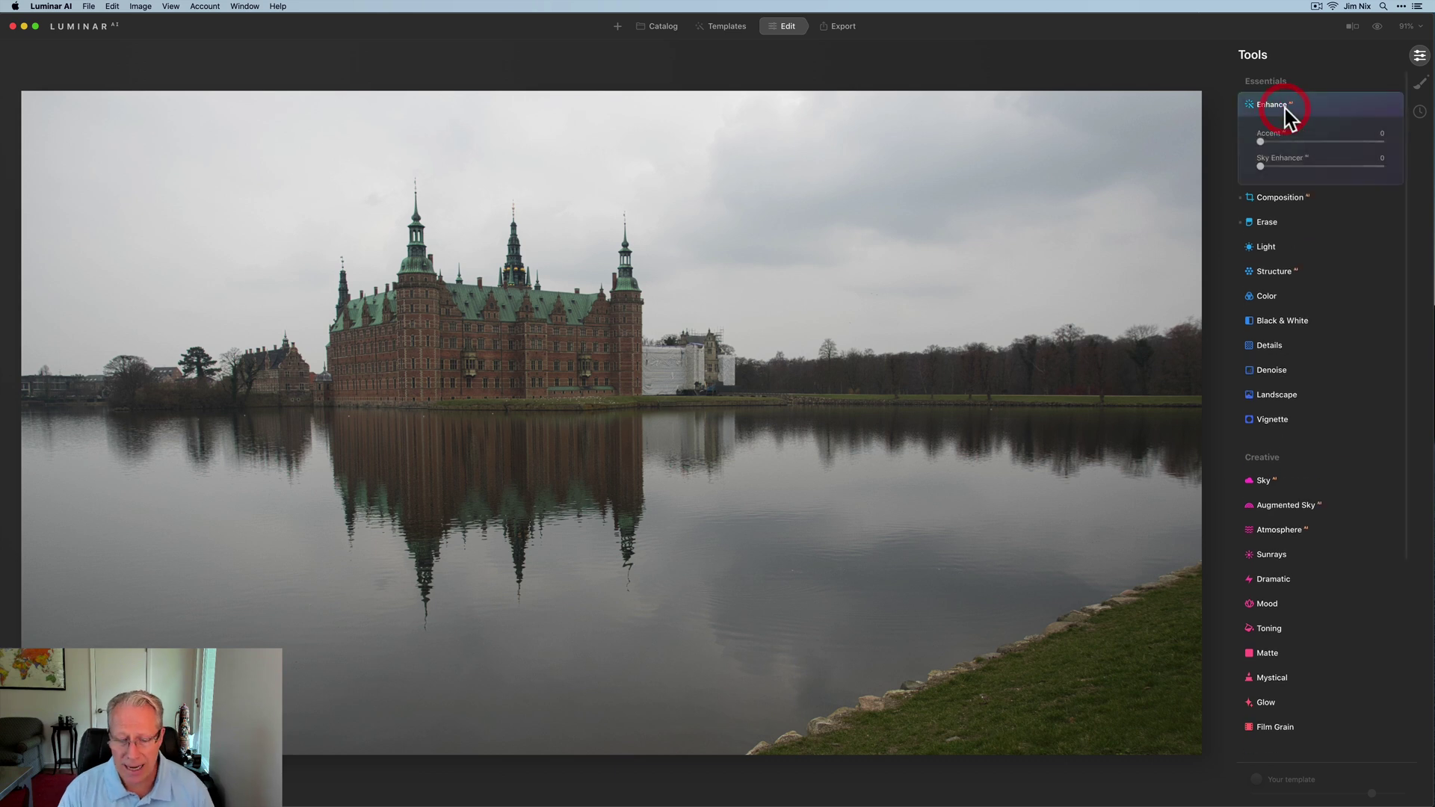
drag(1261, 142, 1350, 142)
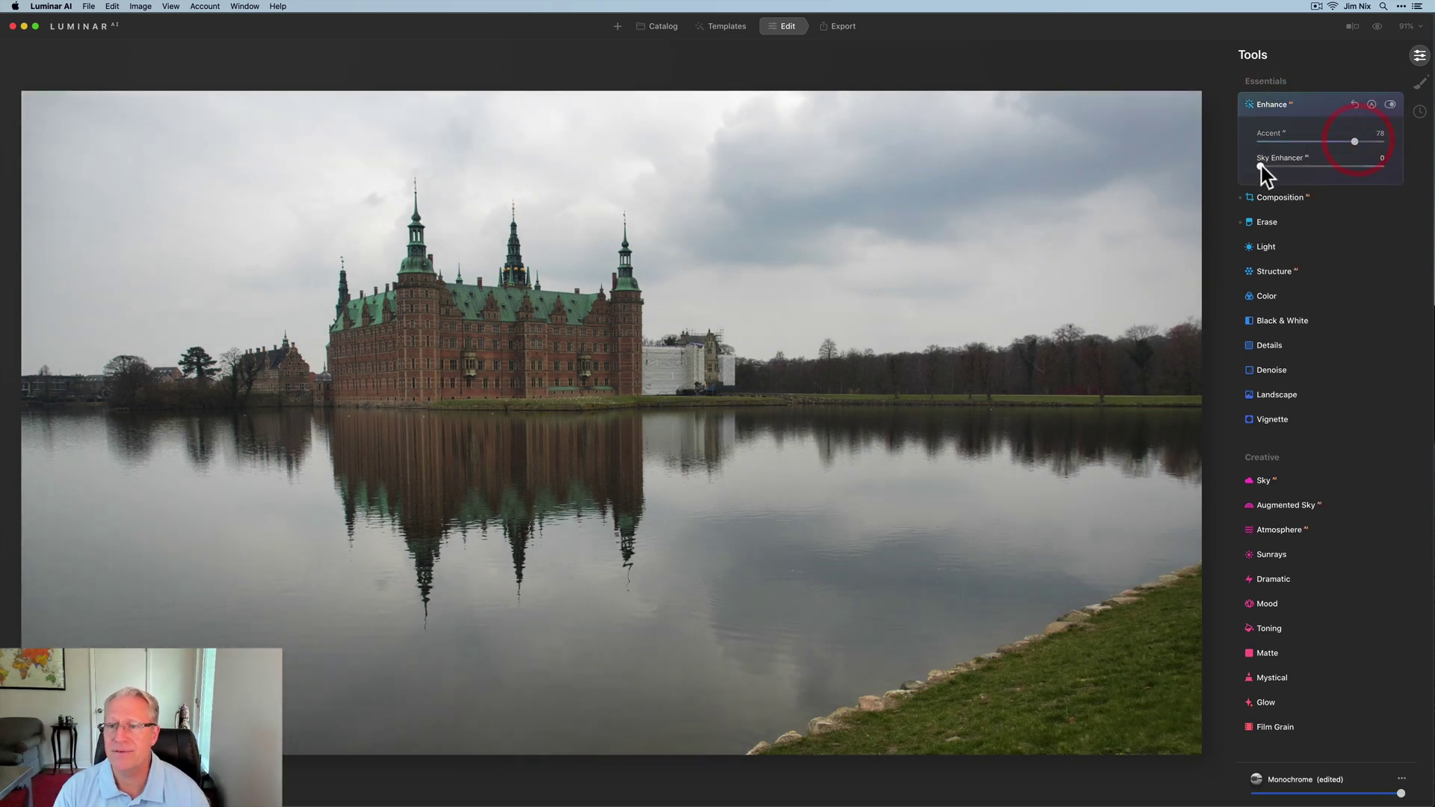
drag(1262, 165, 1330, 166)
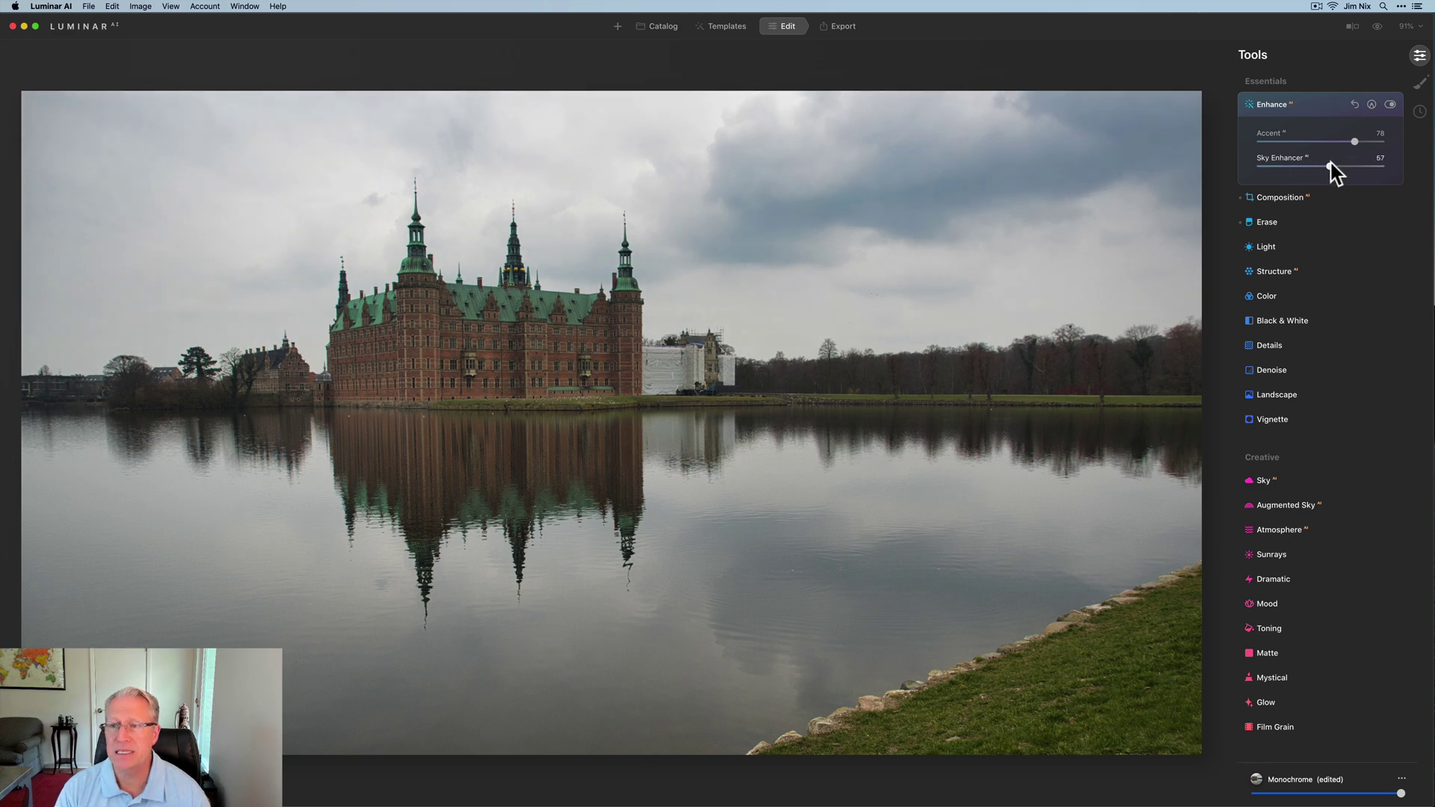
In Light, cool Temperature to -27, raise Smart Contrast to 48 and lower Highlights to -20.
click(1268, 248)
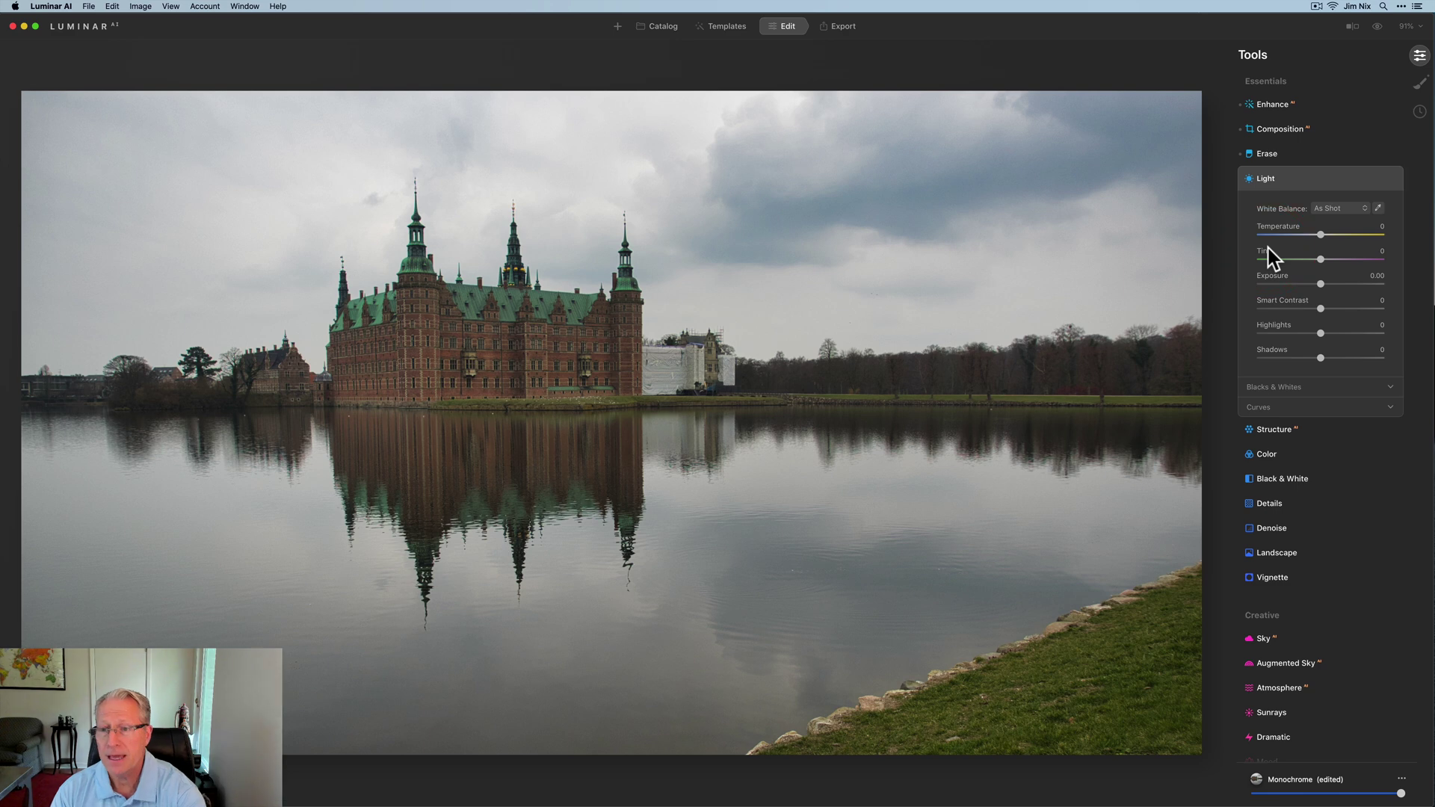
drag(1322, 235, 1304, 235)
drag(1320, 308, 1338, 307)
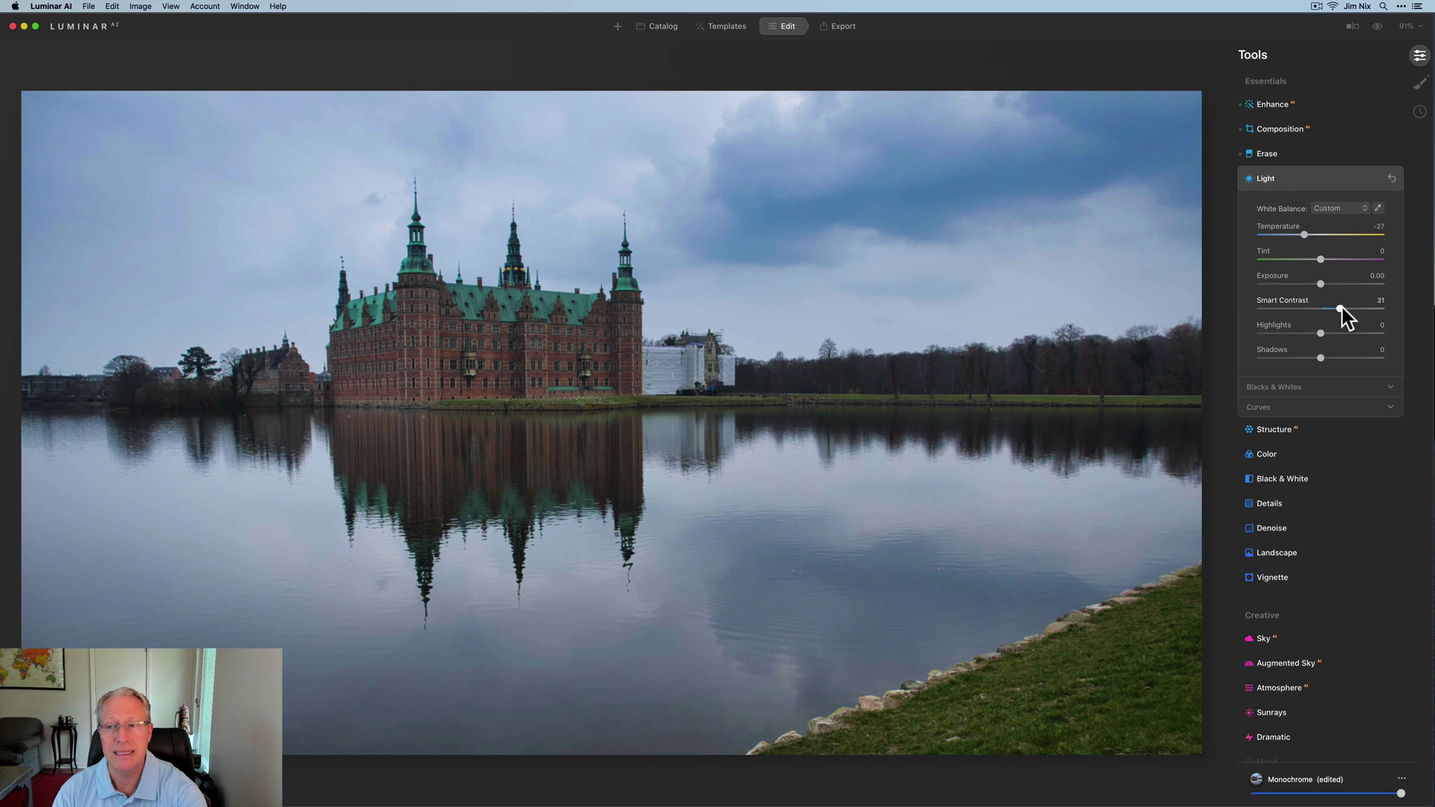
drag(1340, 309, 1342, 309)
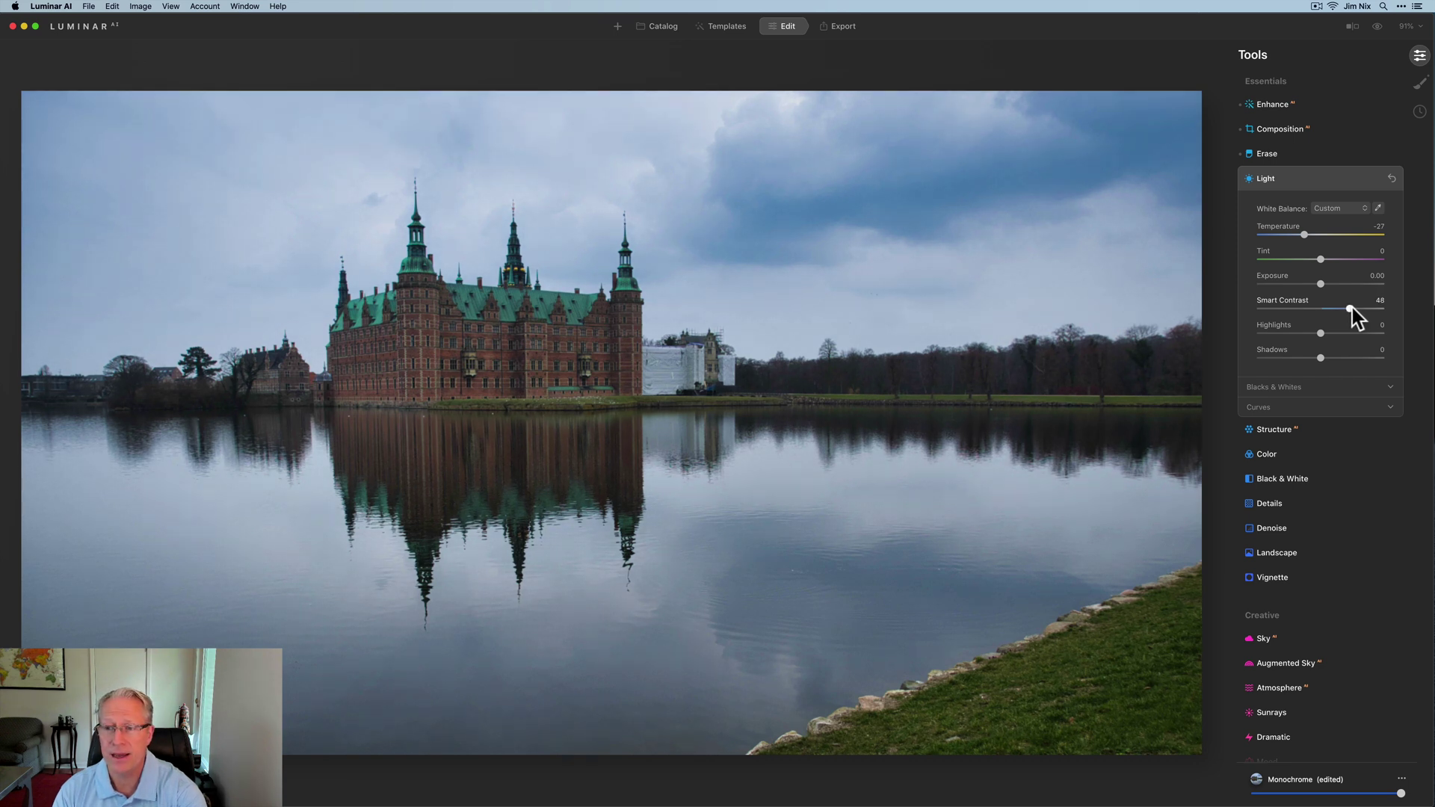
drag(1318, 335, 1305, 330)
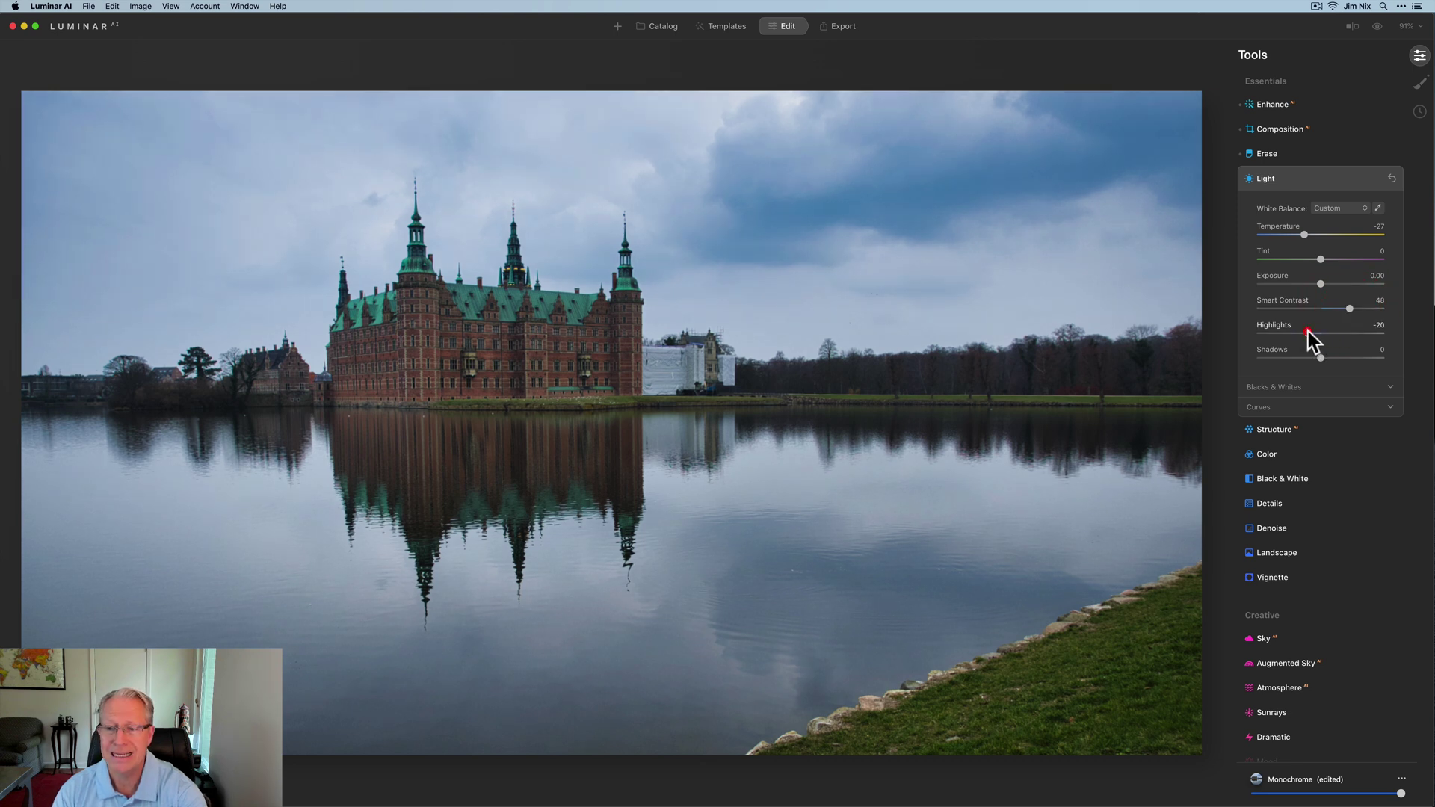
Add tone curve points that pull the shadows down into an S-curve.
click(1271, 405)
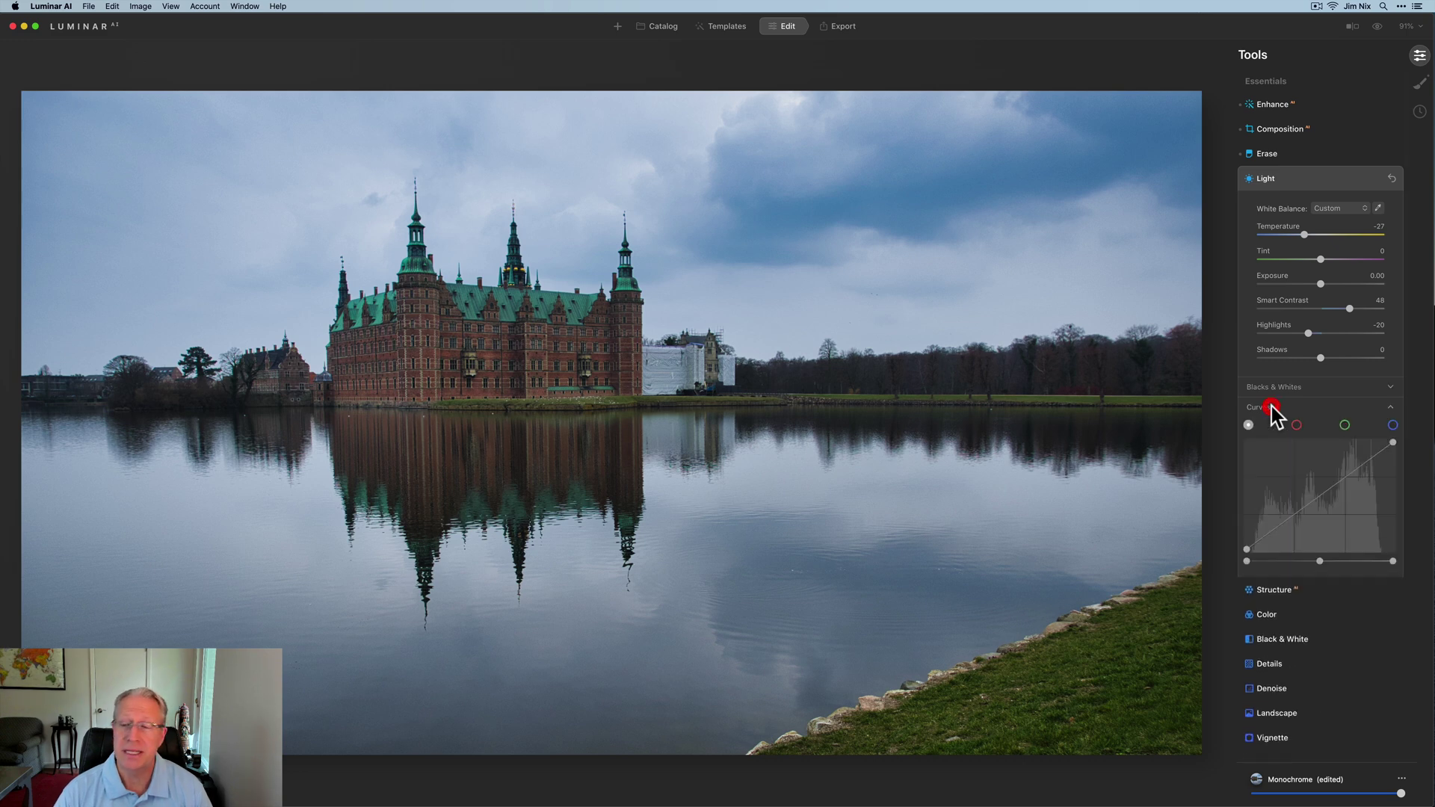
click(1347, 472)
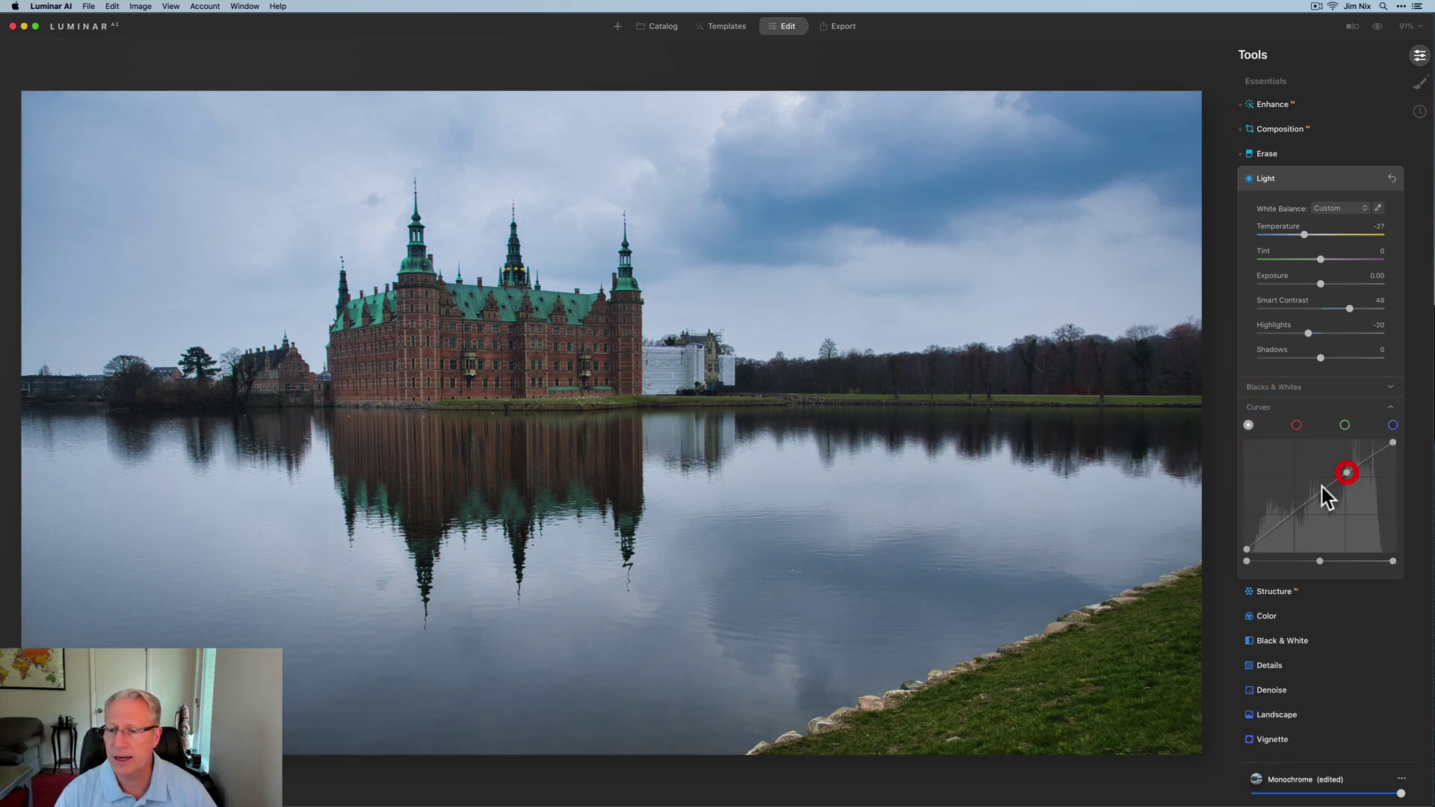
click(1315, 499)
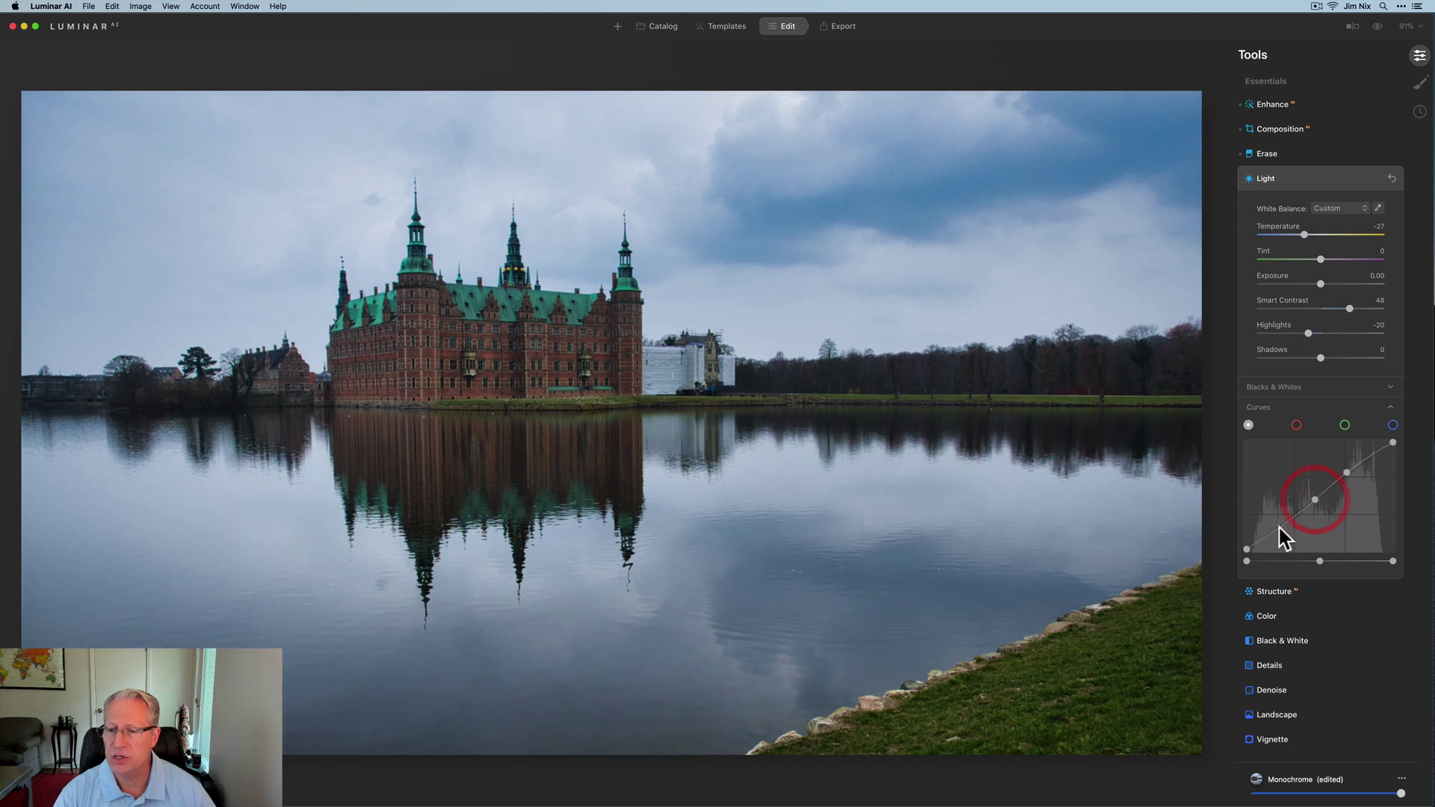
click(1281, 528)
click(1281, 529)
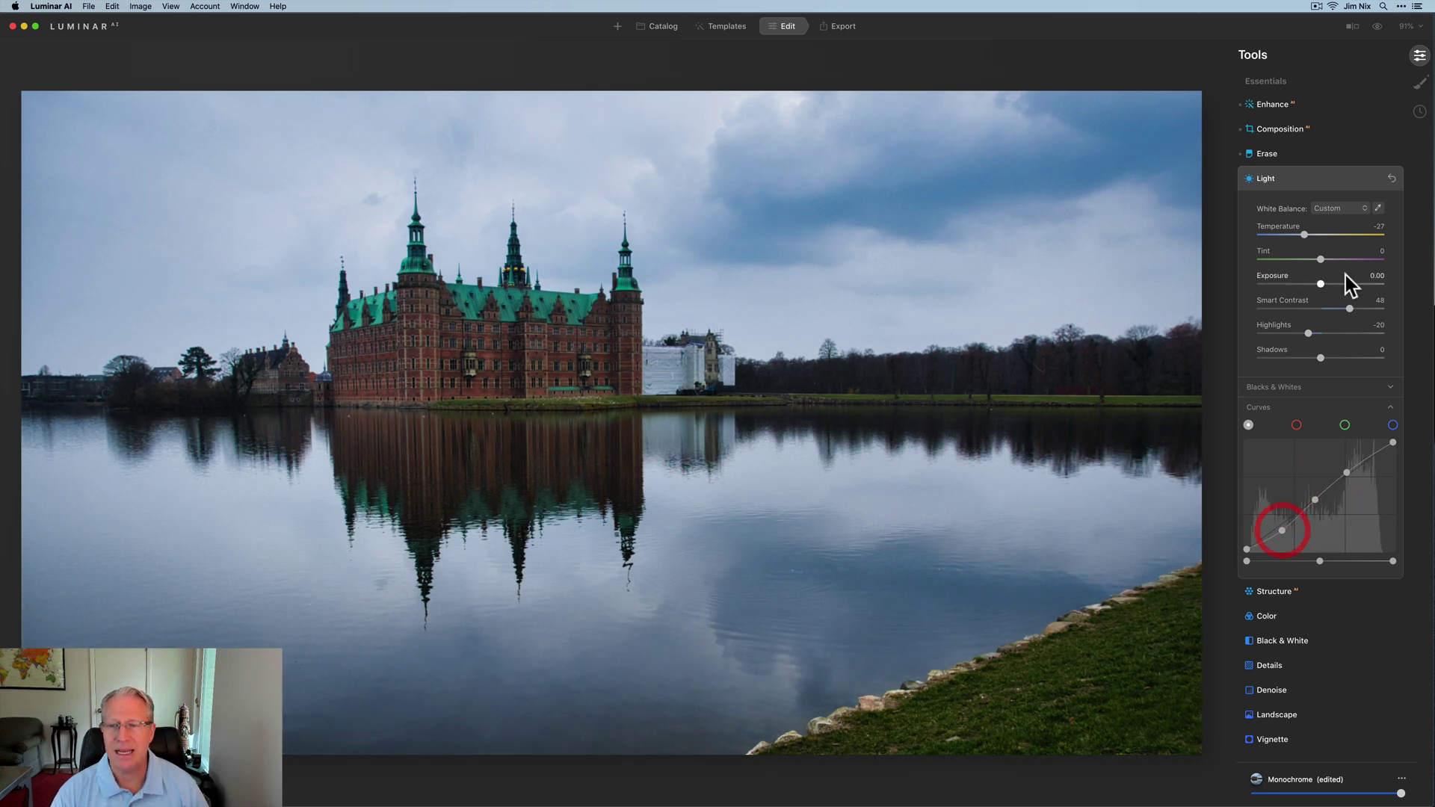
click(1330, 182)
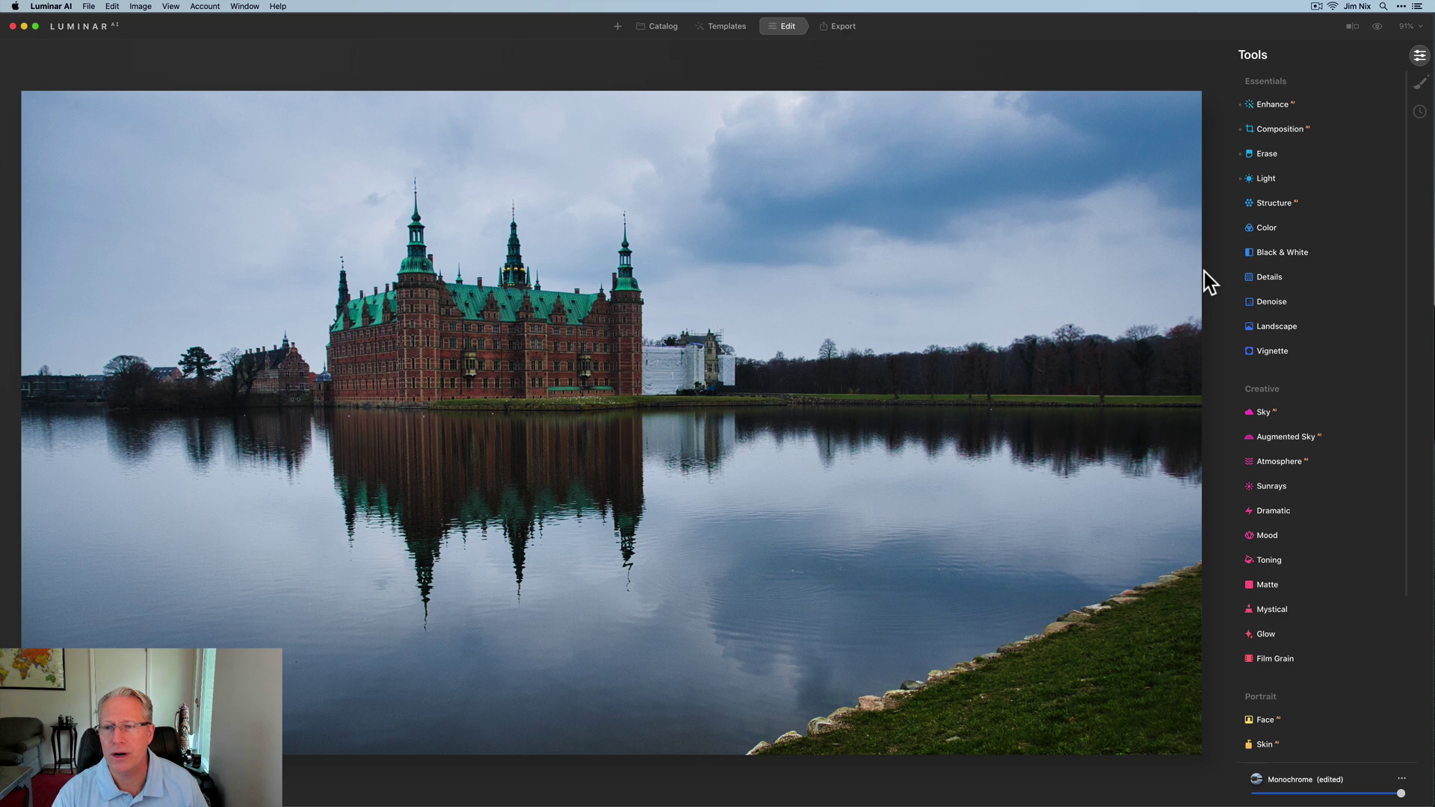
Drop Structure Amount to -70 and erase its paint mask along the castle and tree line.
click(1273, 205)
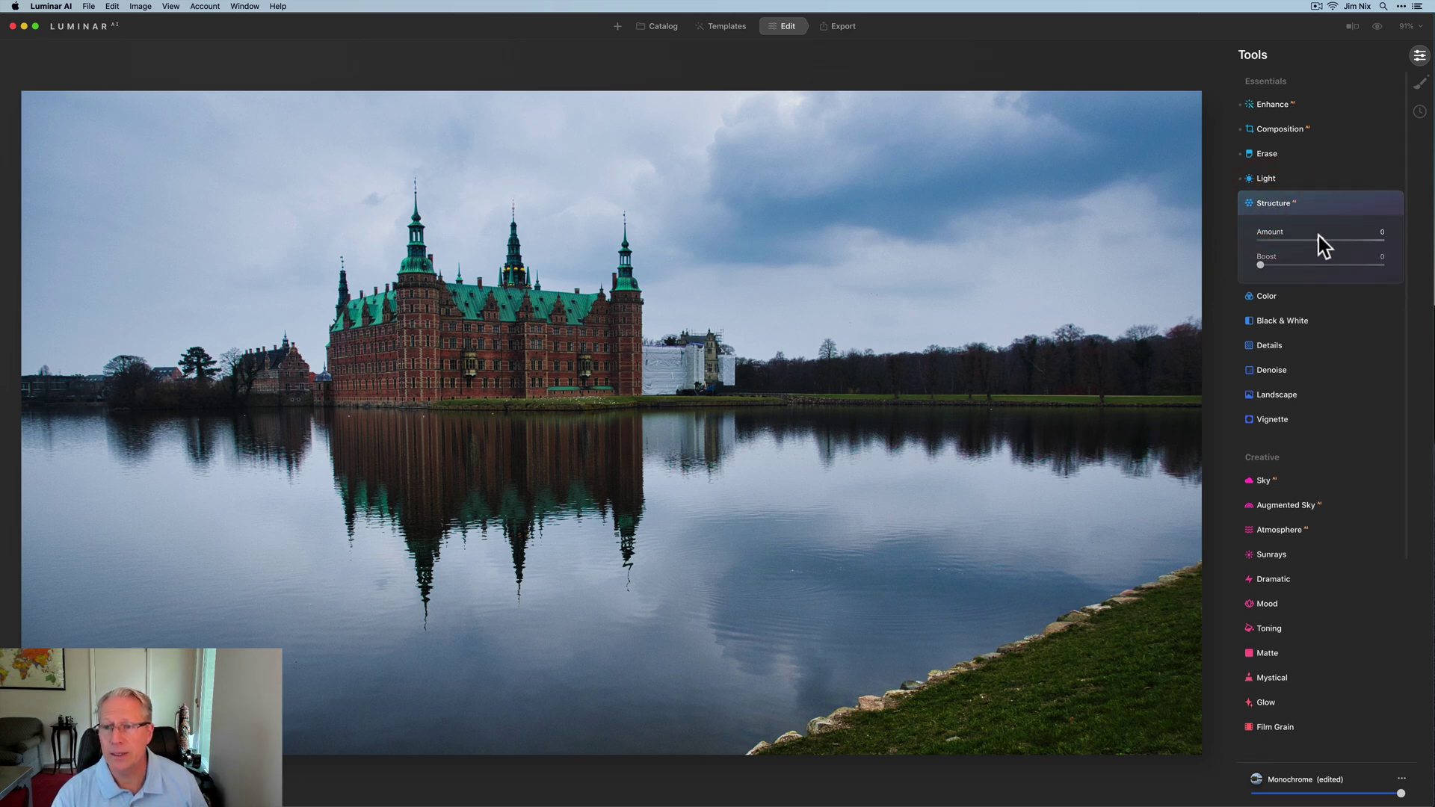
drag(1318, 236, 1281, 236)
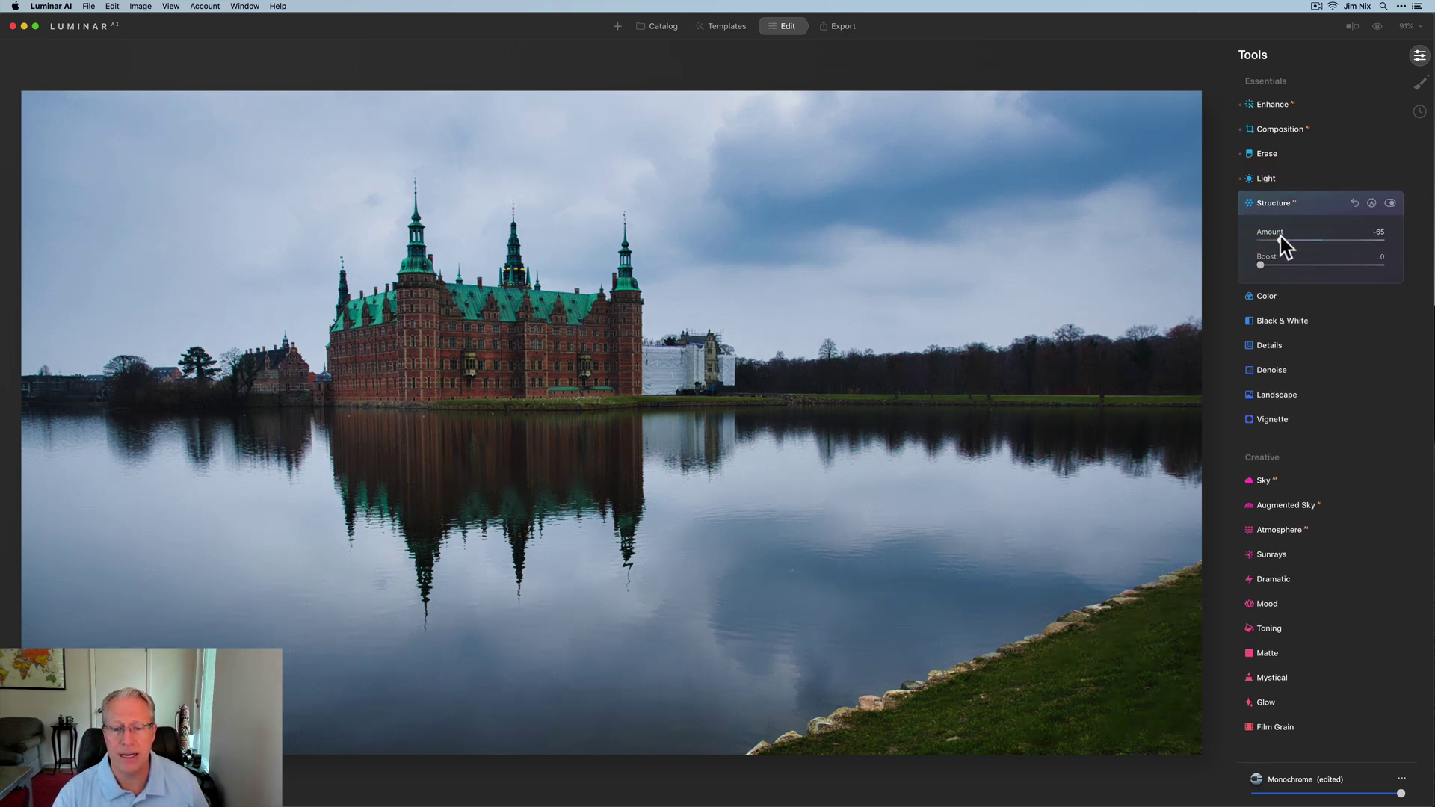
click(1372, 203)
click(1351, 260)
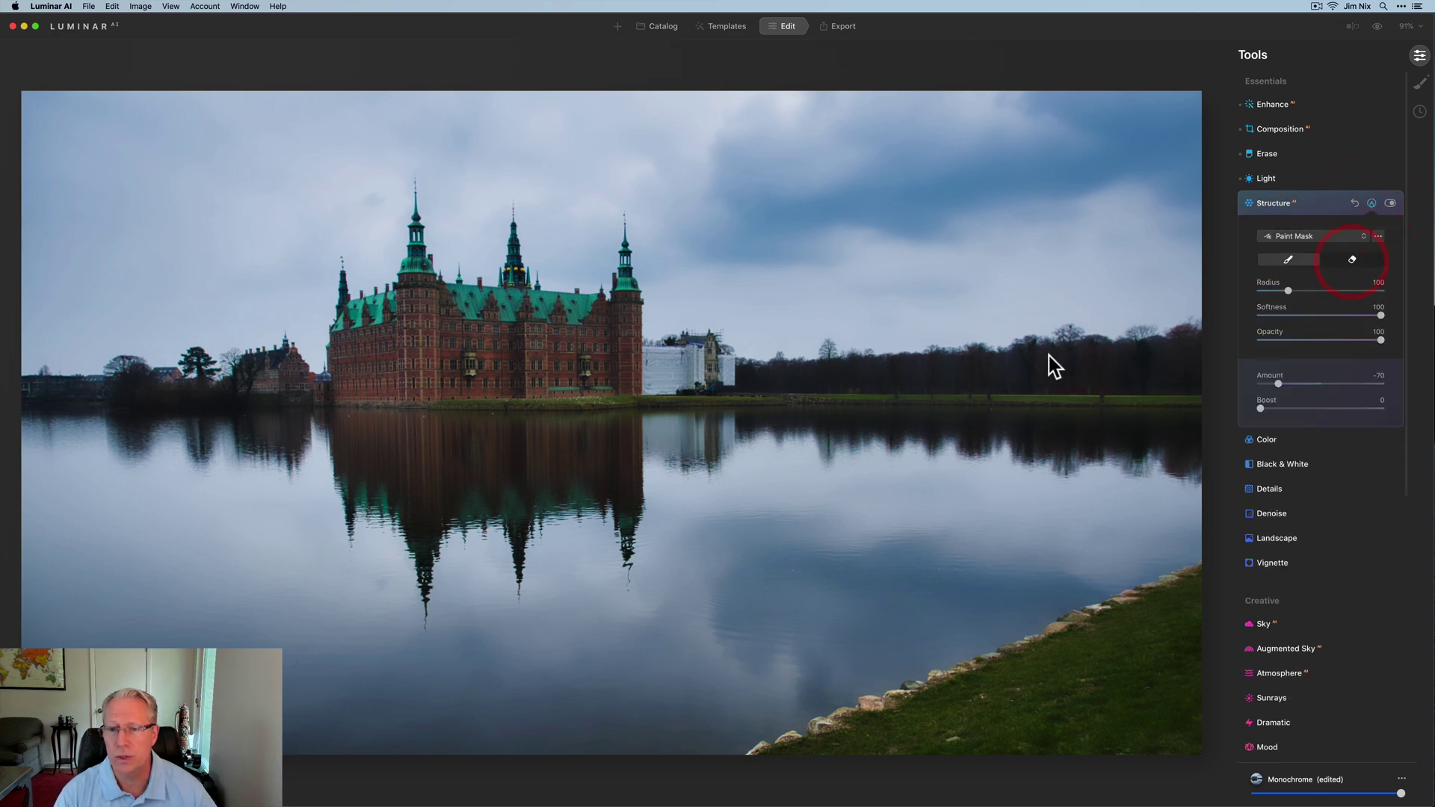
mouse_move(1054, 367)
mouse_down()
mouse_move(1206, 354)
mouse_move(1083, 401)
mouse_move(959, 386)
mouse_move(1028, 375)
mouse_move(985, 368)
mouse_move(915, 386)
mouse_move(670, 361)
mouse_move(634, 377)
mouse_move(613, 303)
mouse_move(363, 321)
mouse_move(357, 346)
mouse_move(541, 348)
mouse_move(597, 373)
mouse_move(534, 379)
mouse_move(620, 388)
mouse_move(3, 392)
mouse_up()
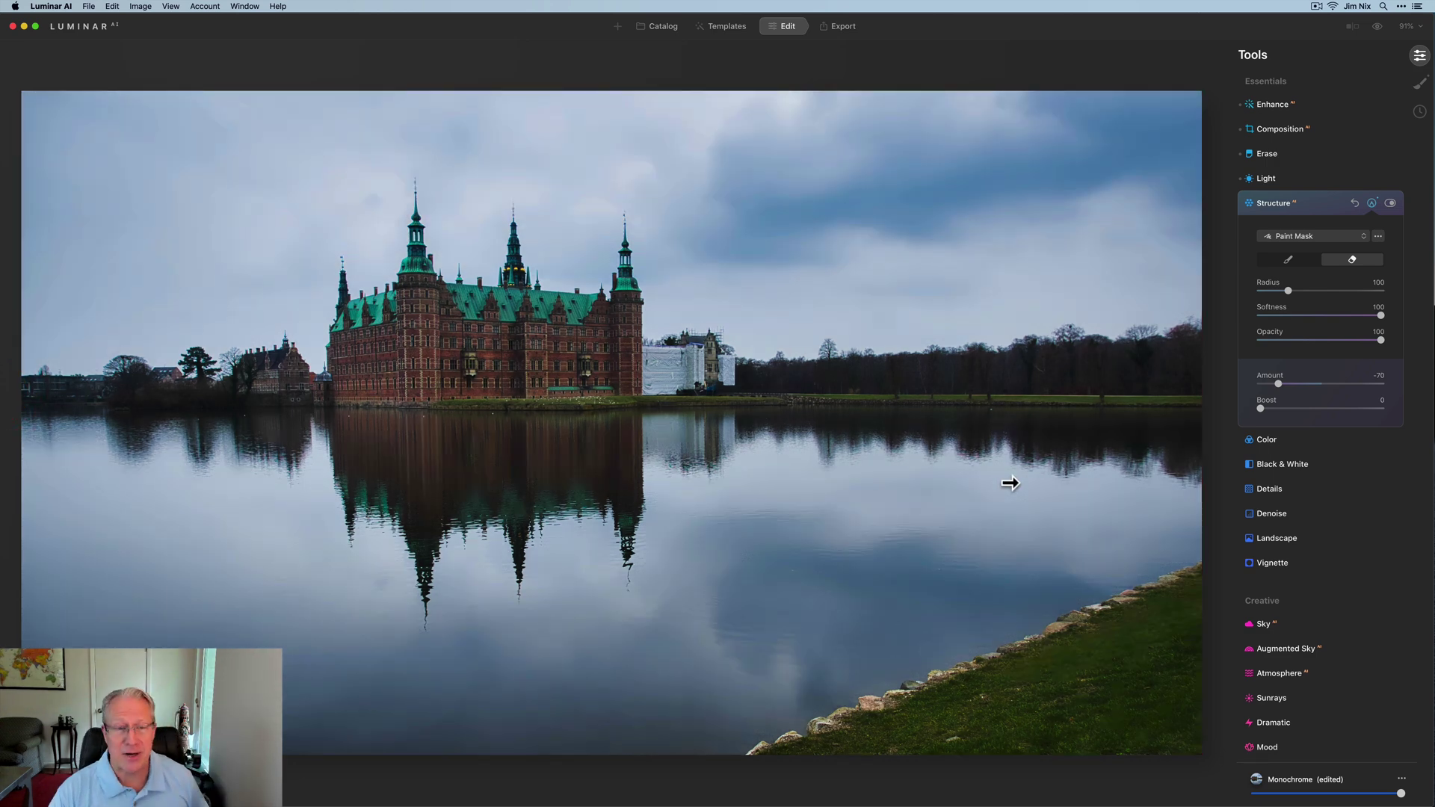
click(1322, 203)
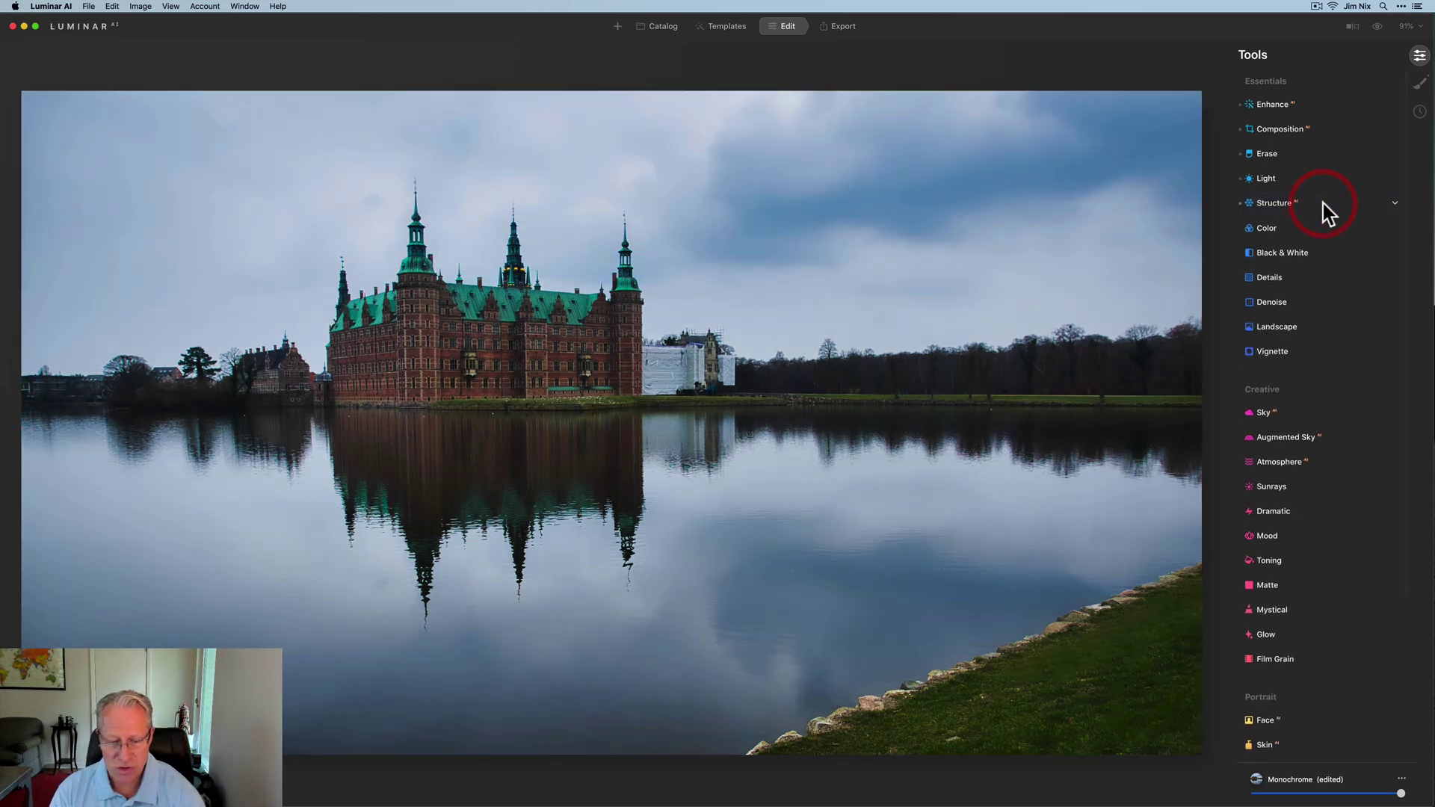
In Color HSL Luminance, darken Green to -47 and Blue to -23.
click(1282, 227)
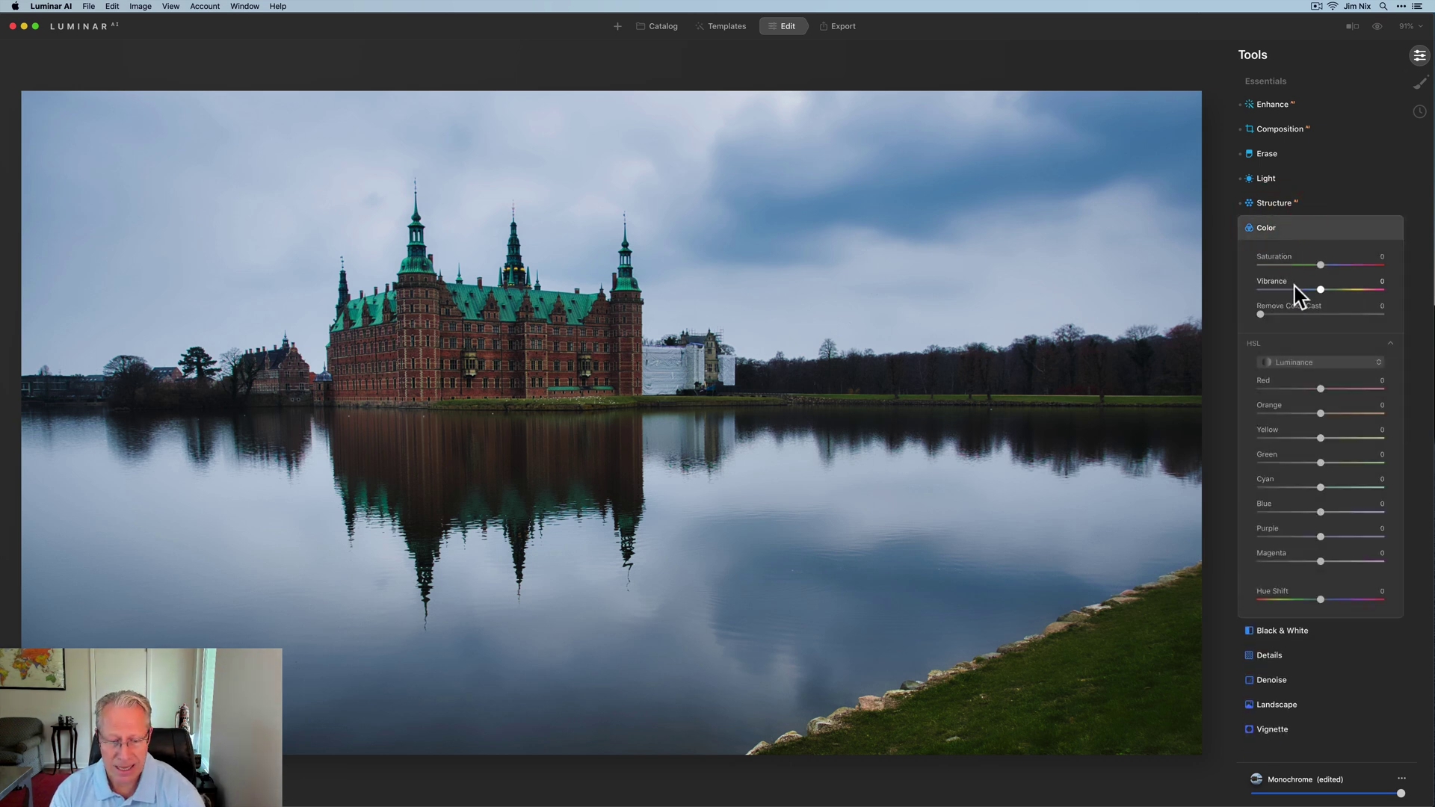
click(1303, 362)
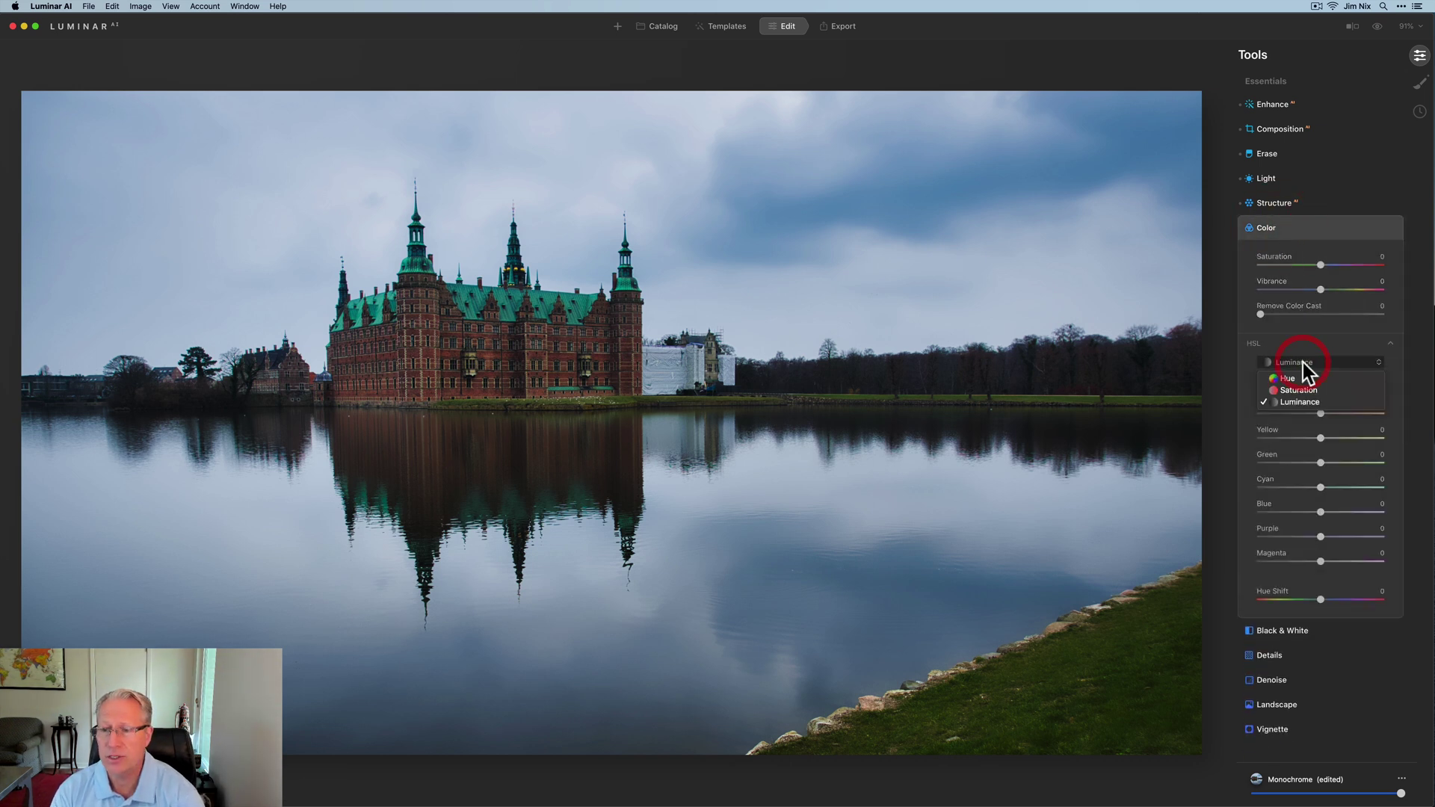
click(1302, 401)
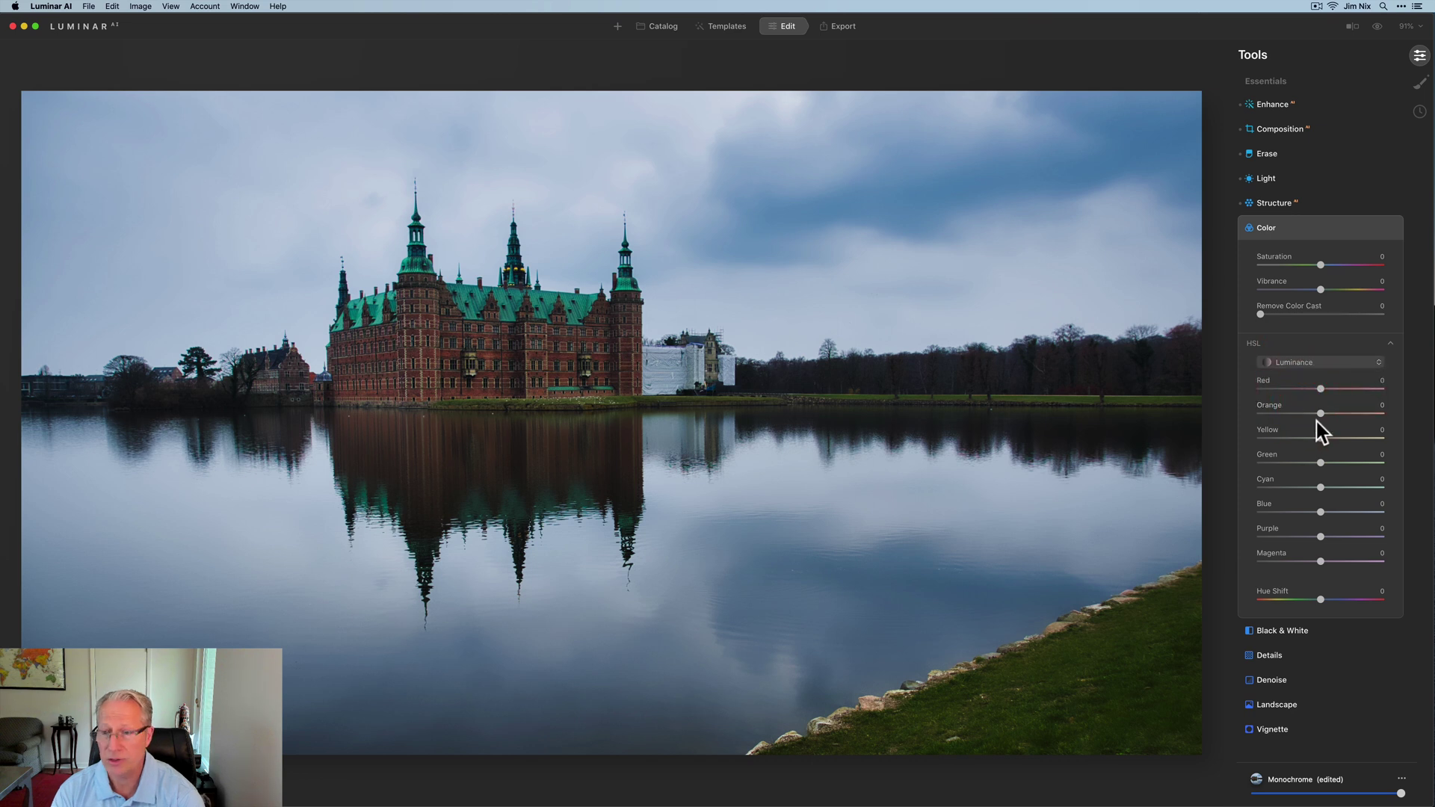
drag(1320, 463, 1297, 463)
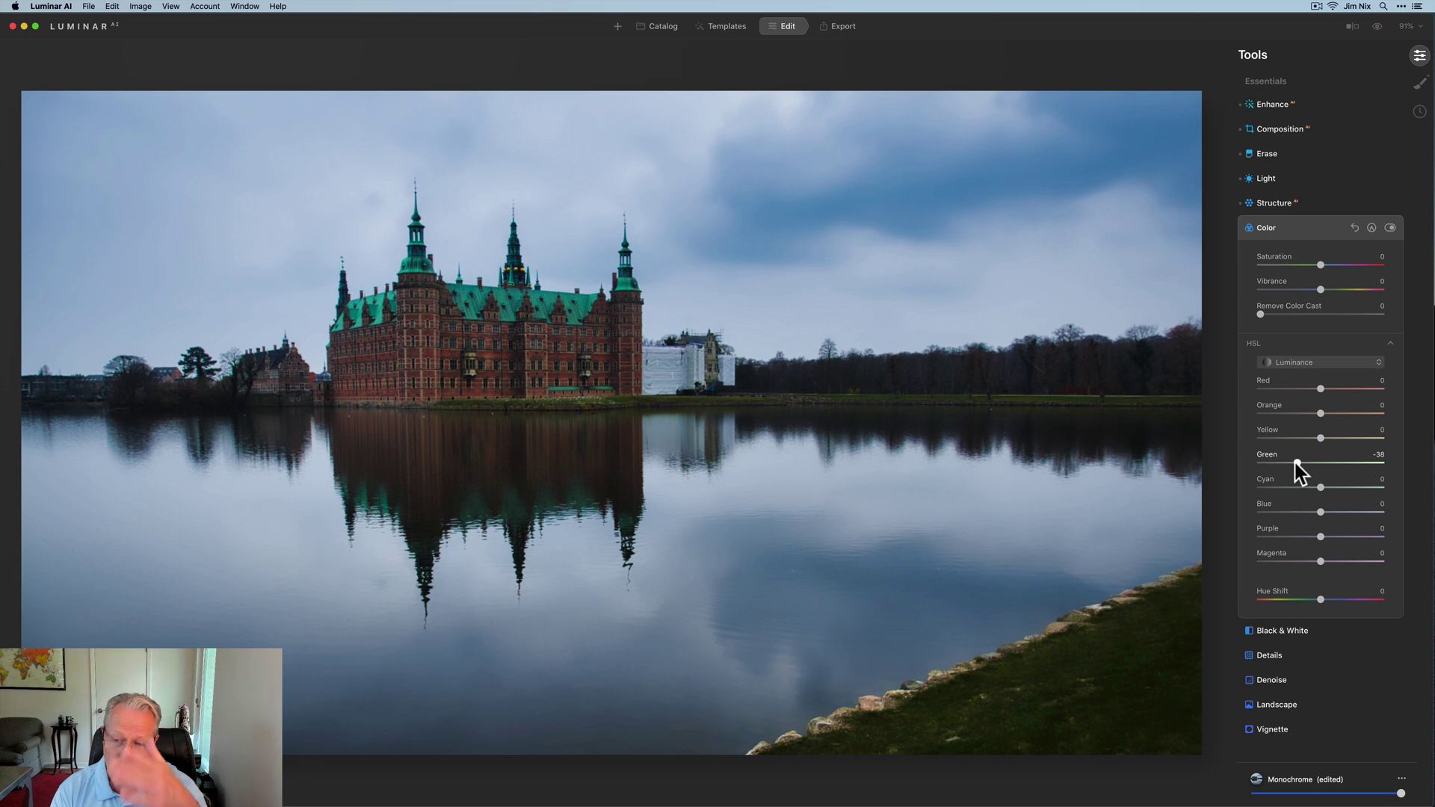
drag(1290, 464, 1289, 463)
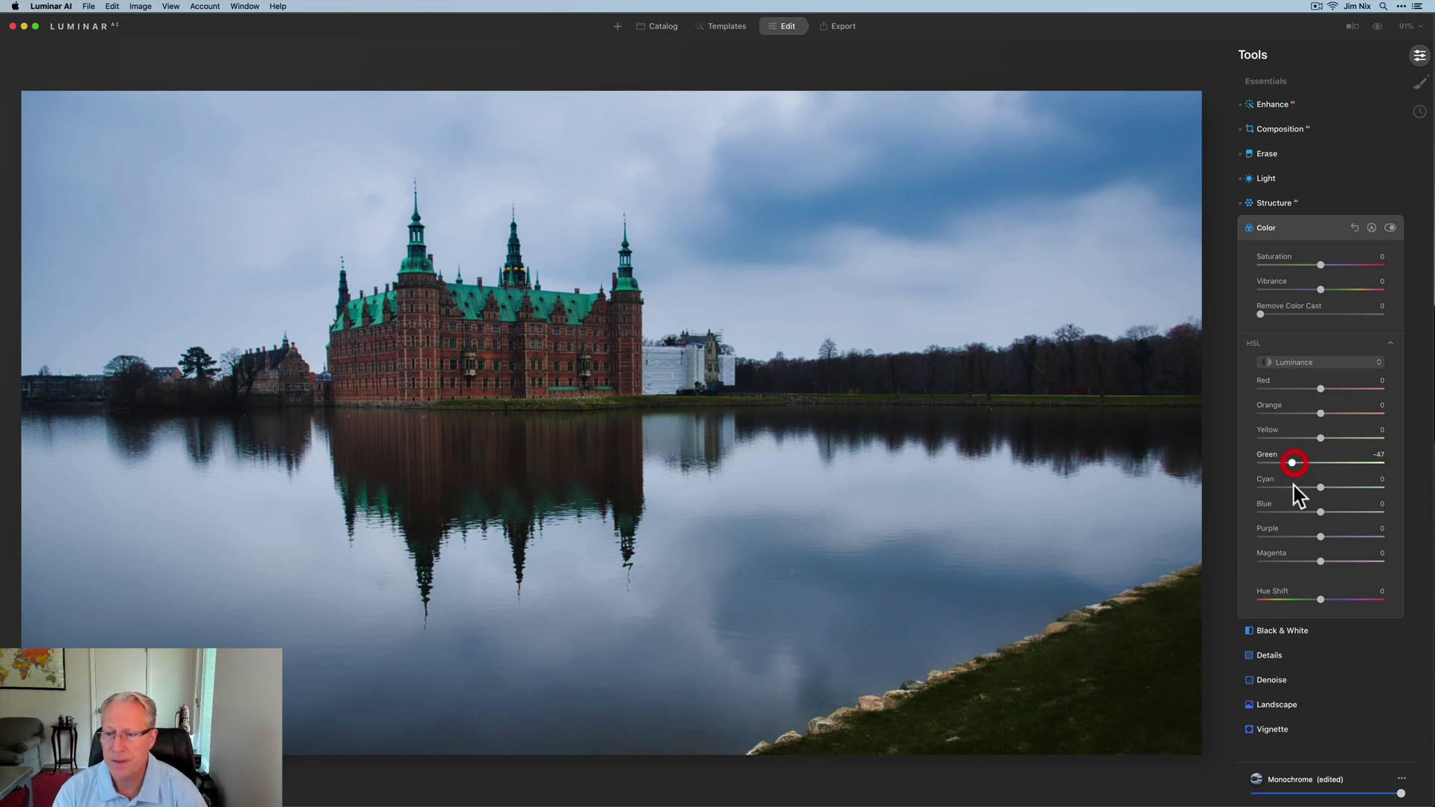
drag(1319, 512, 1307, 512)
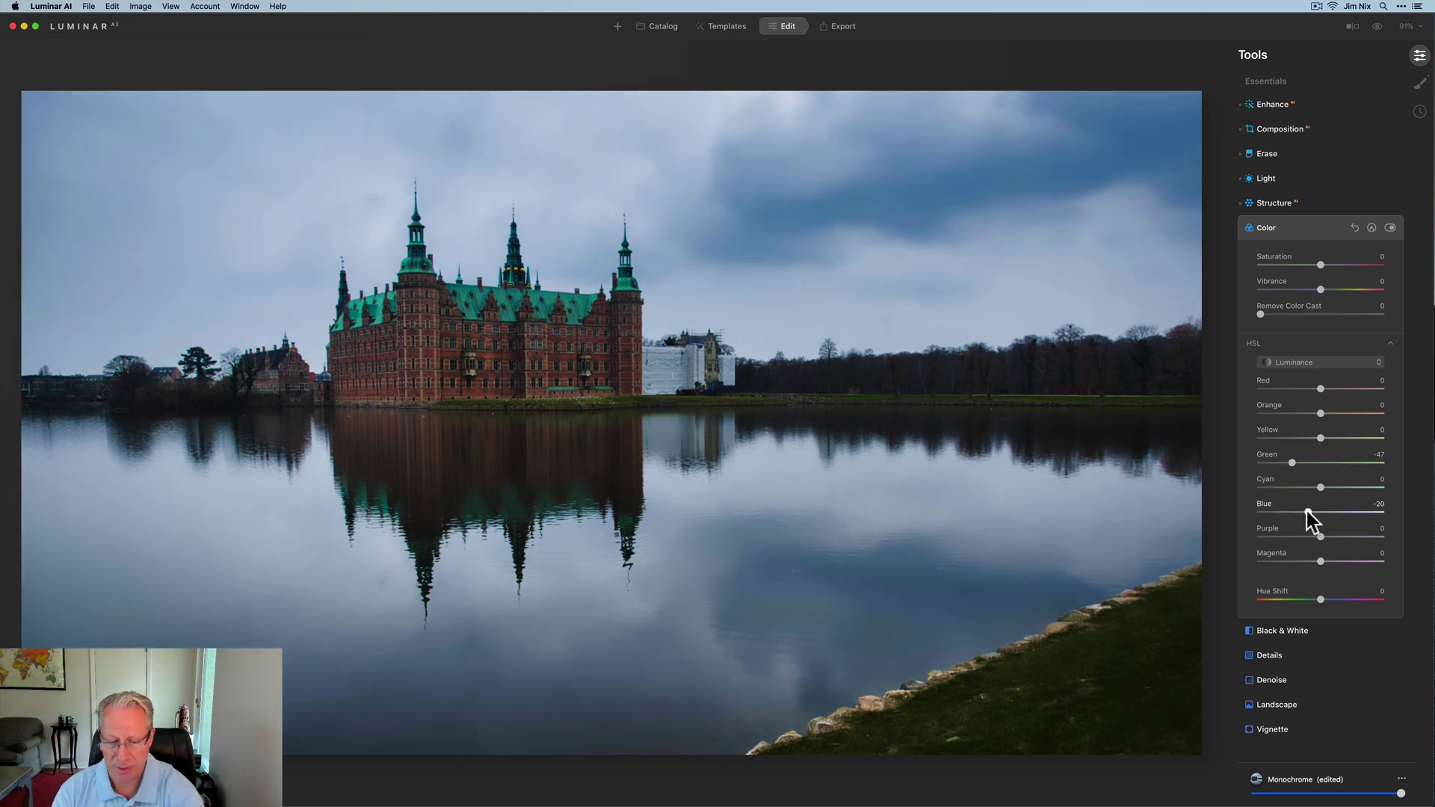
click(1306, 514)
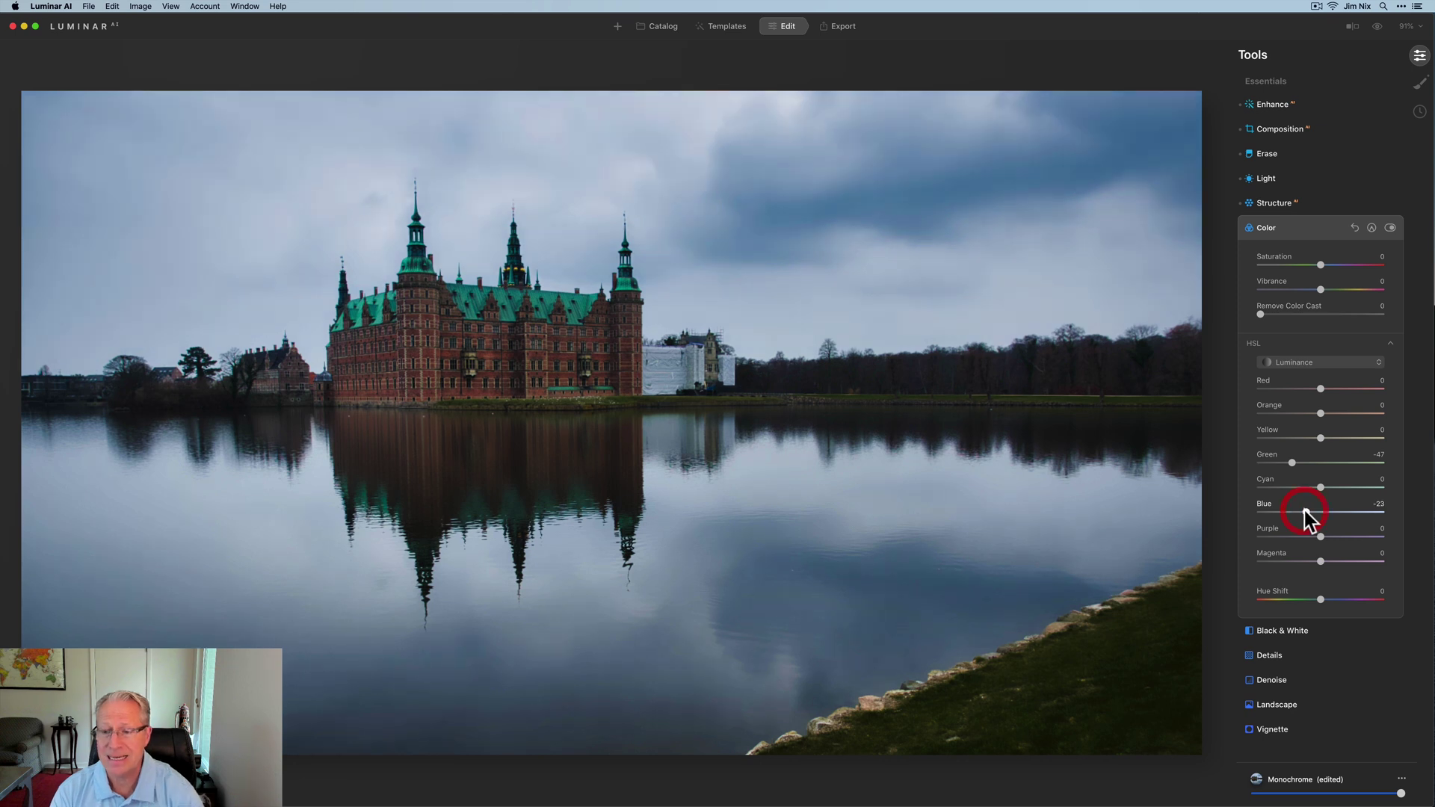
Convert to Black & White and set its Green luminance to -92 and Blue to -28.
click(1309, 637)
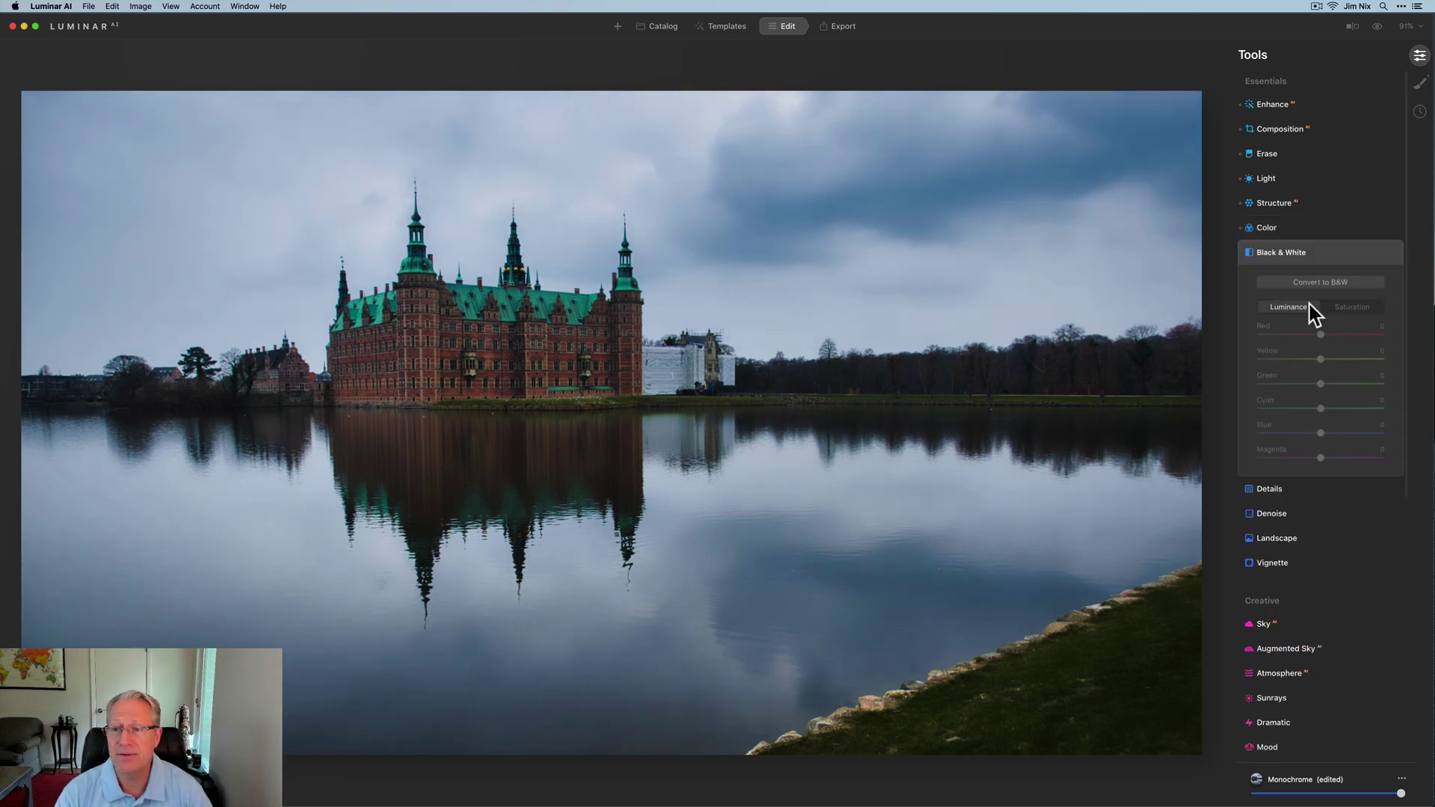
click(1320, 282)
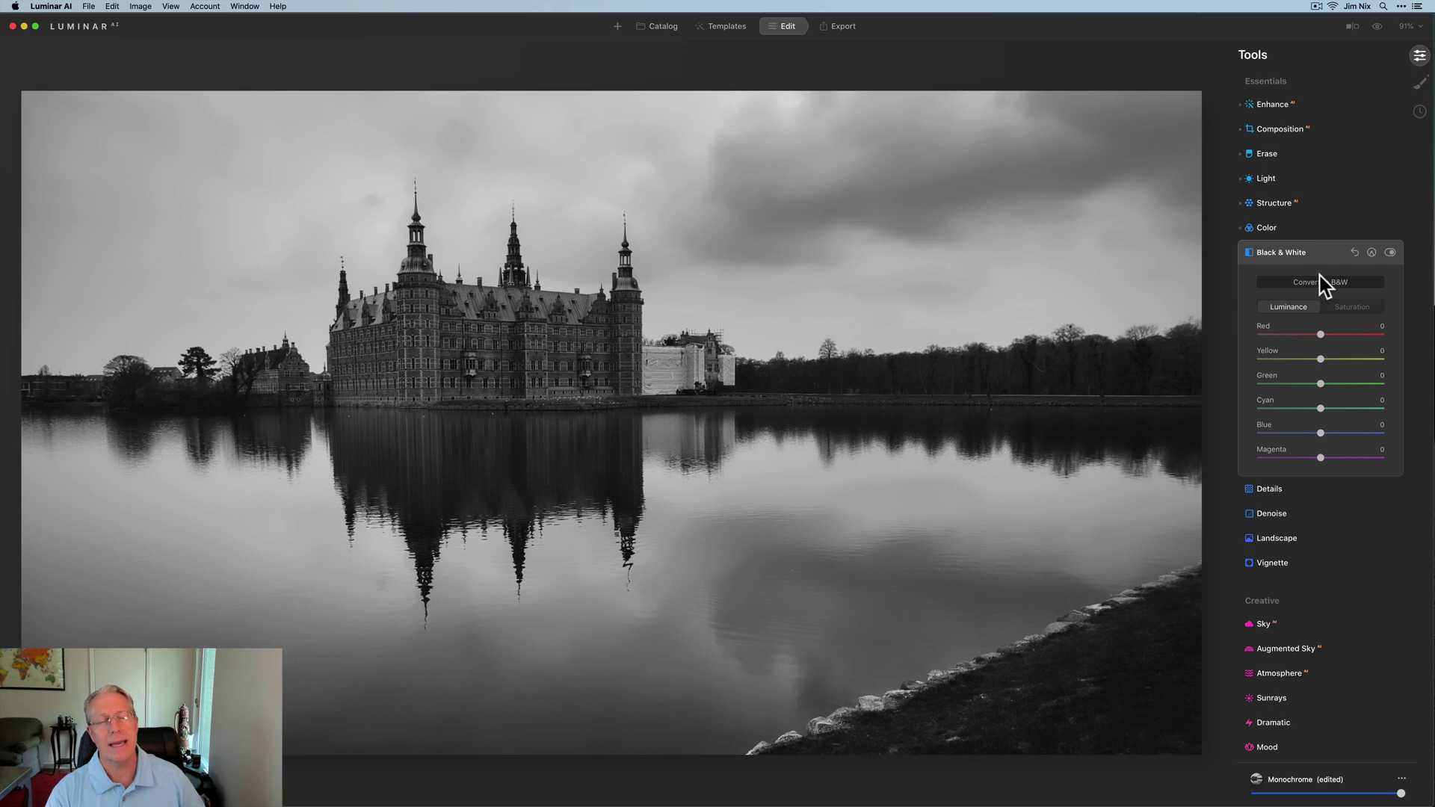
click(1390, 253)
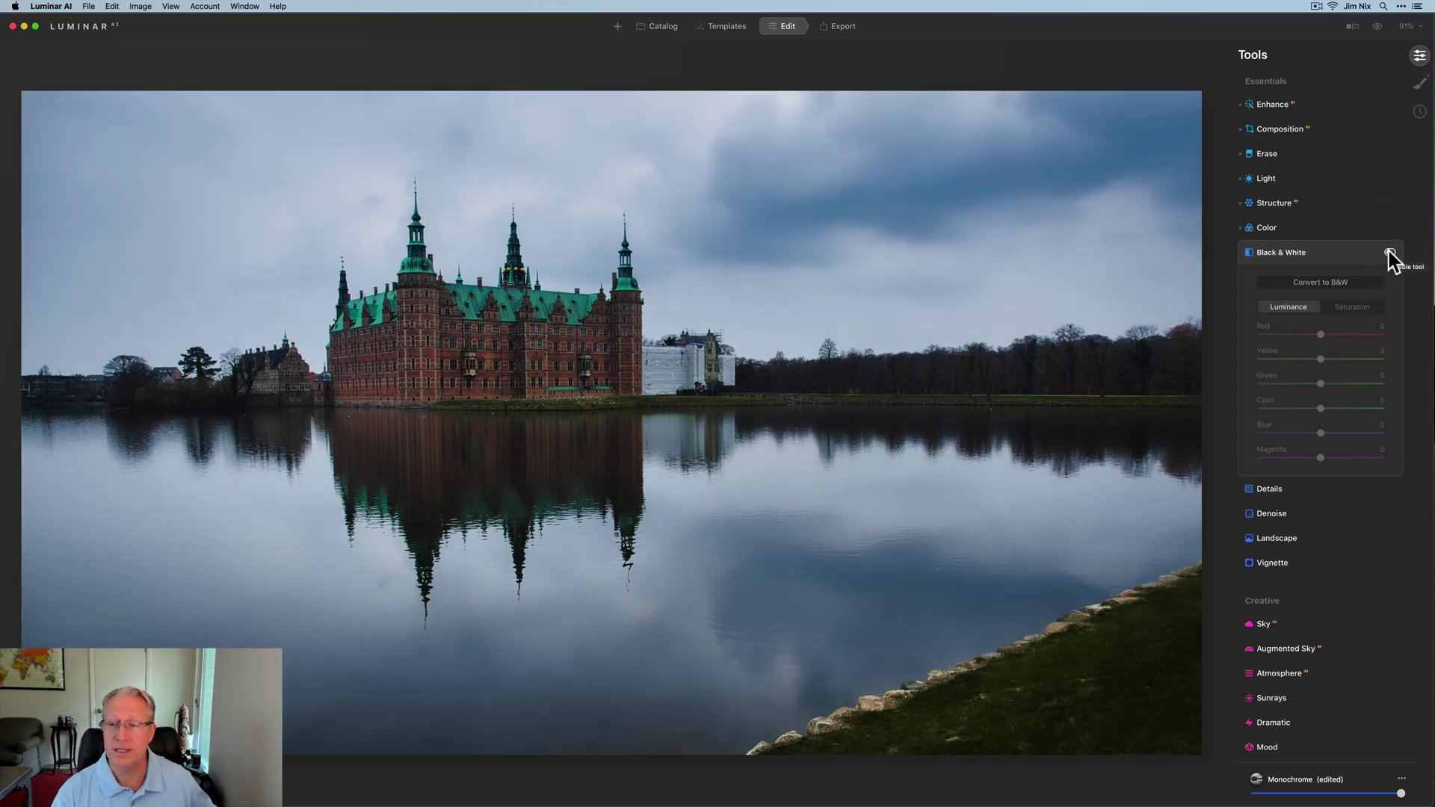
click(1390, 253)
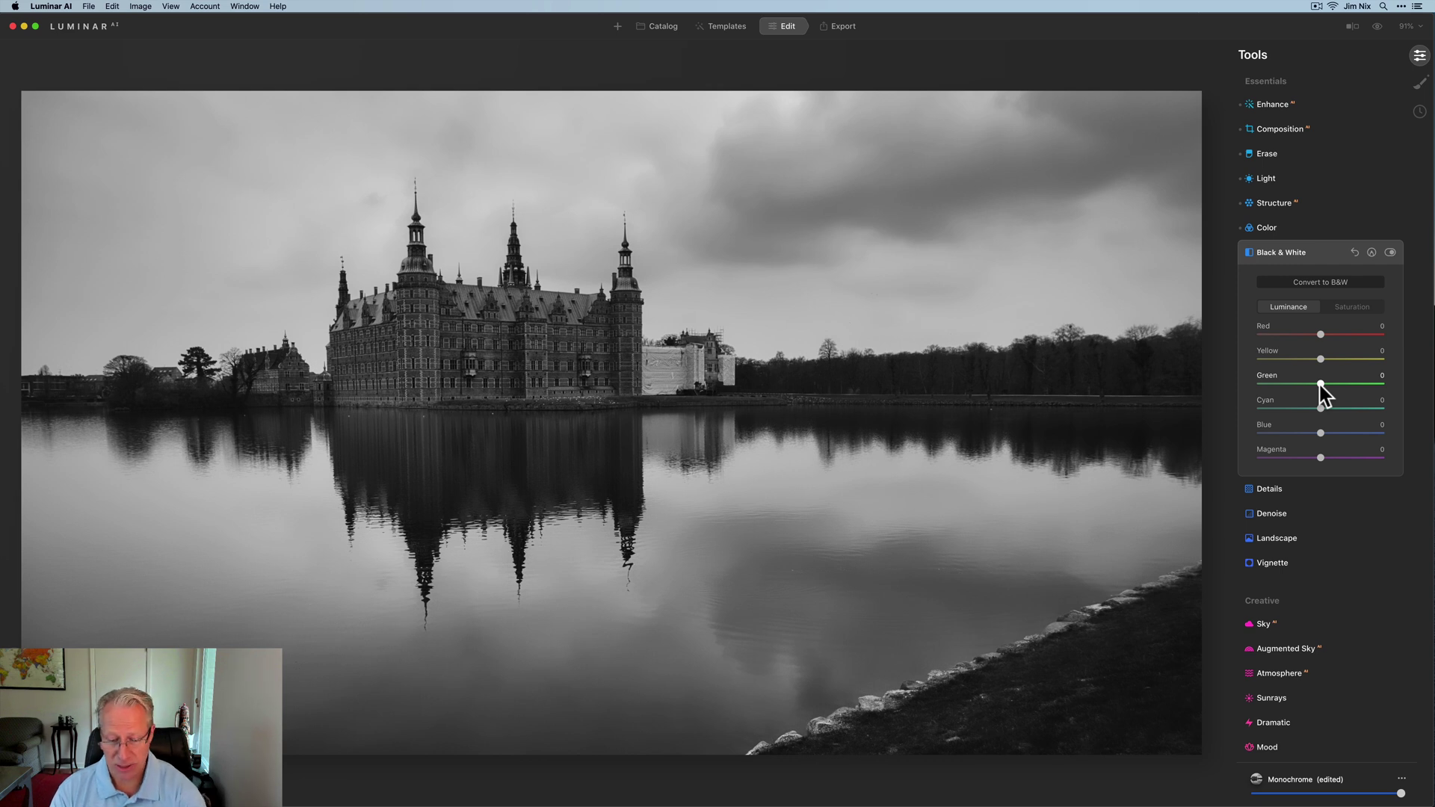
drag(1320, 384, 1263, 381)
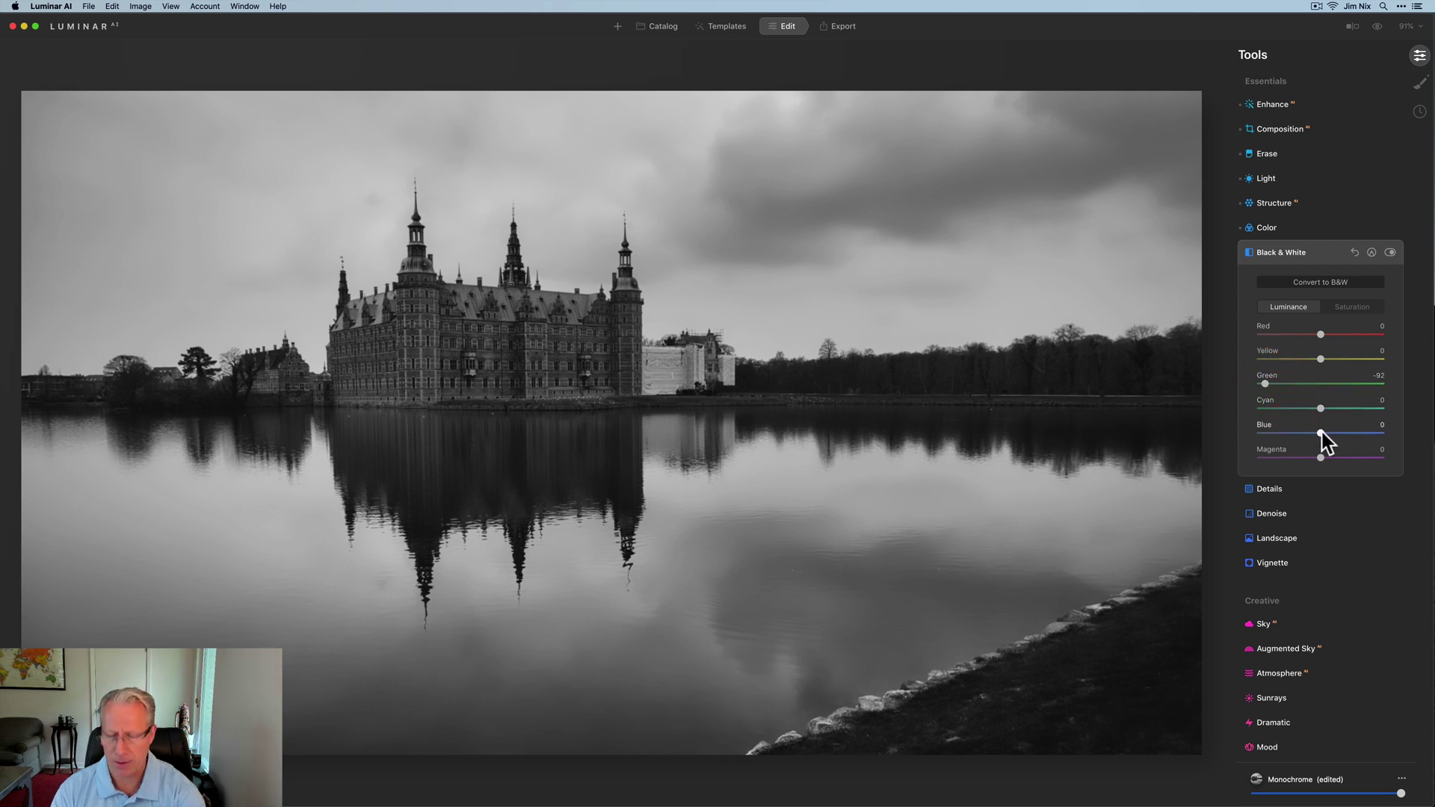
drag(1321, 432, 1303, 433)
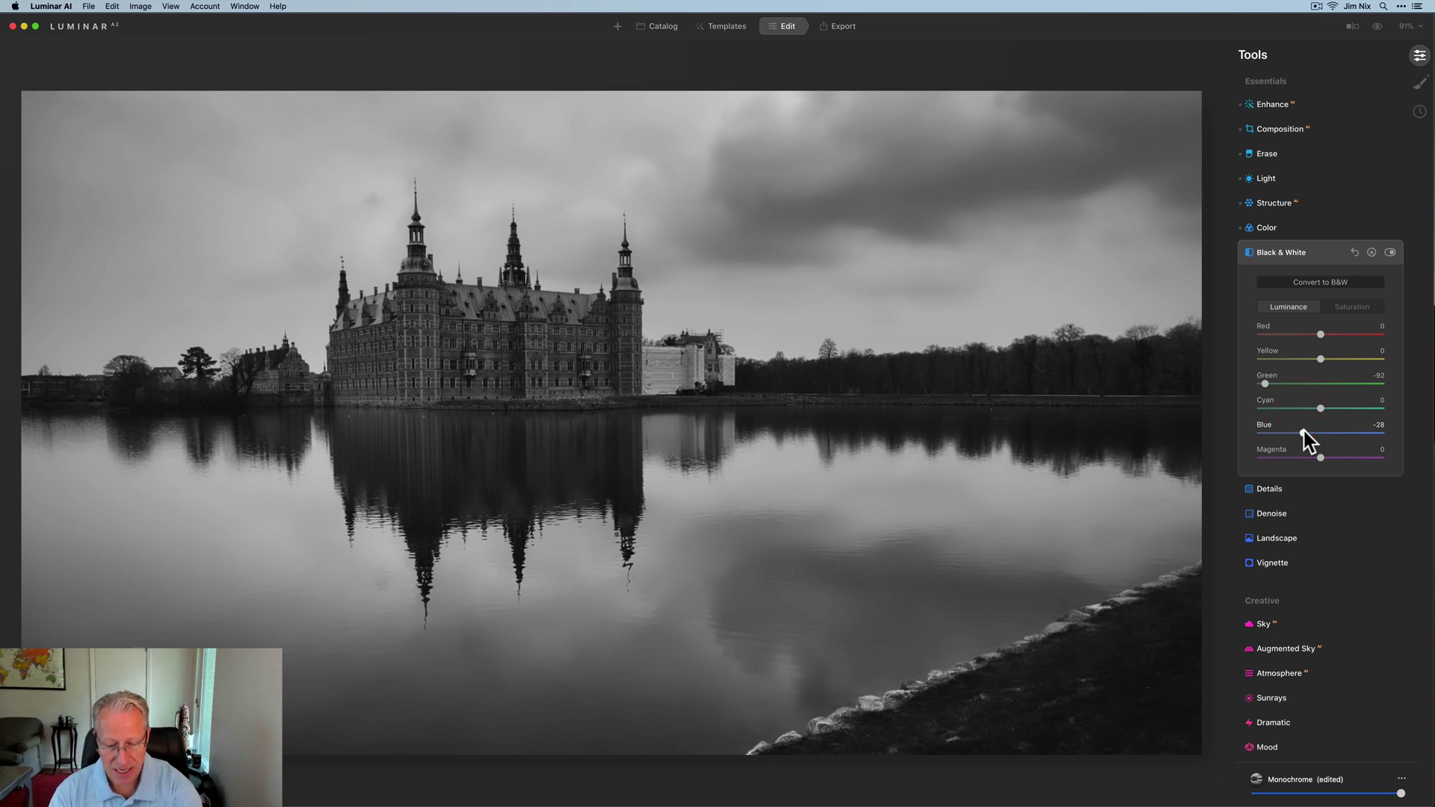
Lower the Color HSL Blue luminance to -76 to darken sky and water.
click(1282, 227)
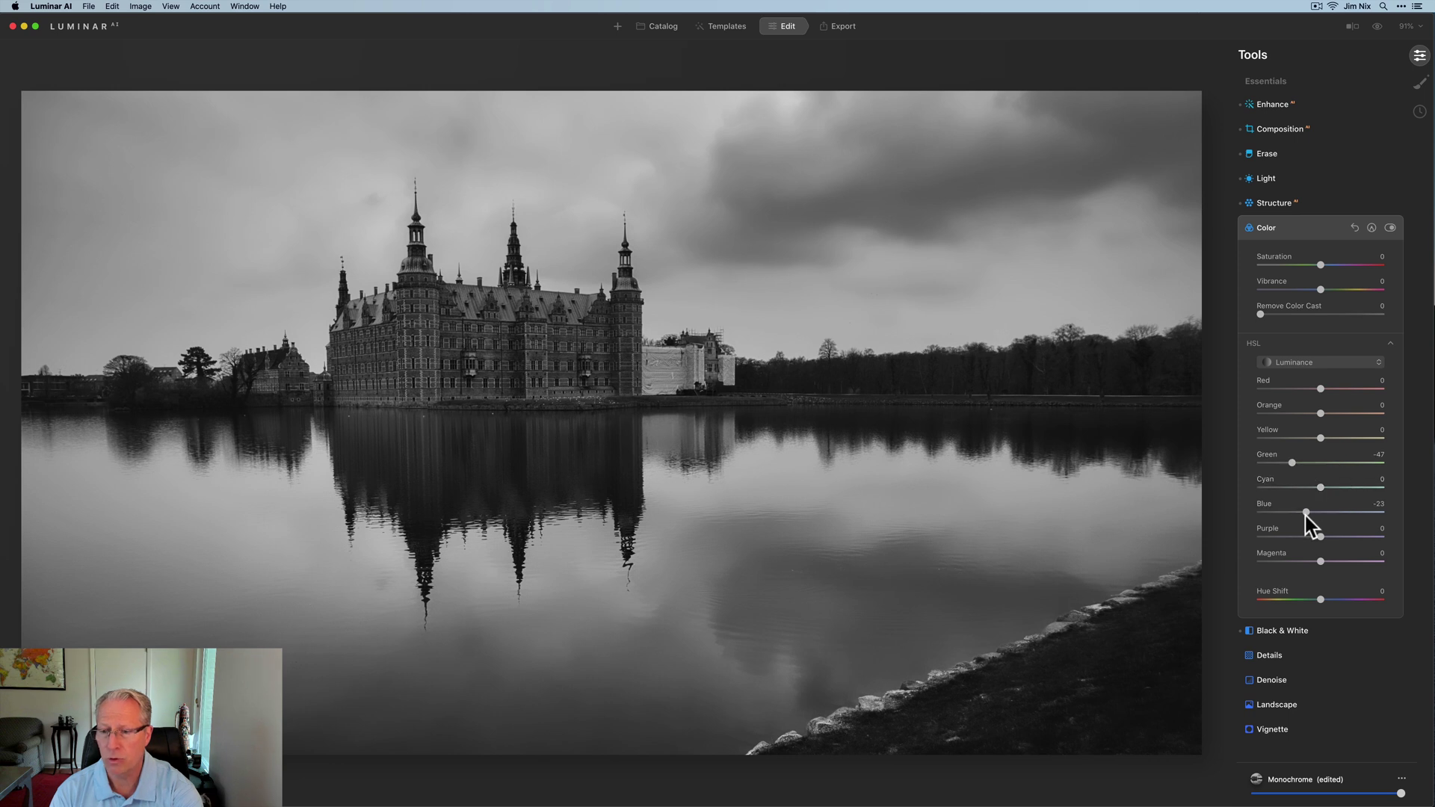
drag(1306, 514, 1290, 513)
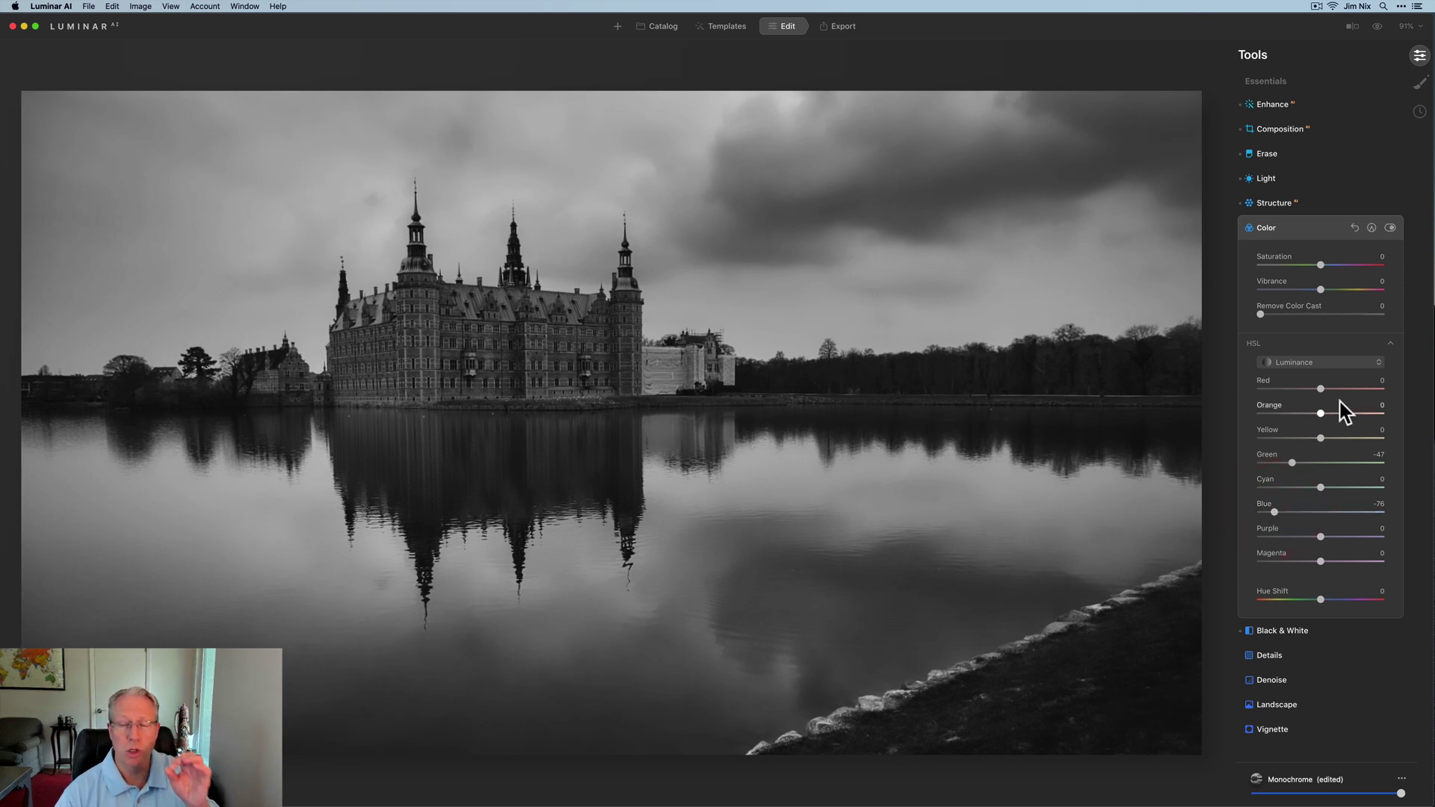
click(1315, 229)
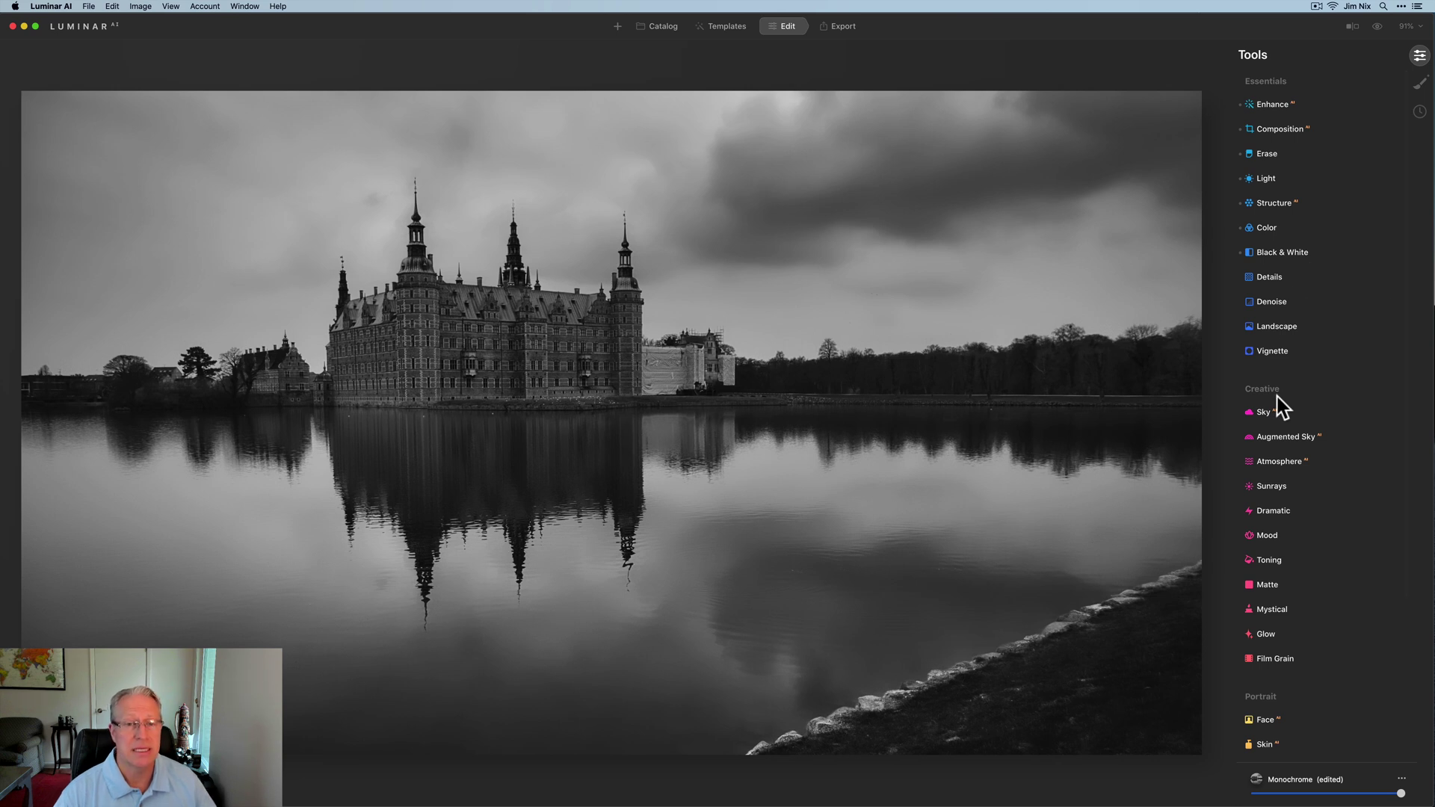
Set Supercontrast Highlights, Midtones and Shadows contrast to 23, 26 and 29.
scroll(1287, 515, down, 5)
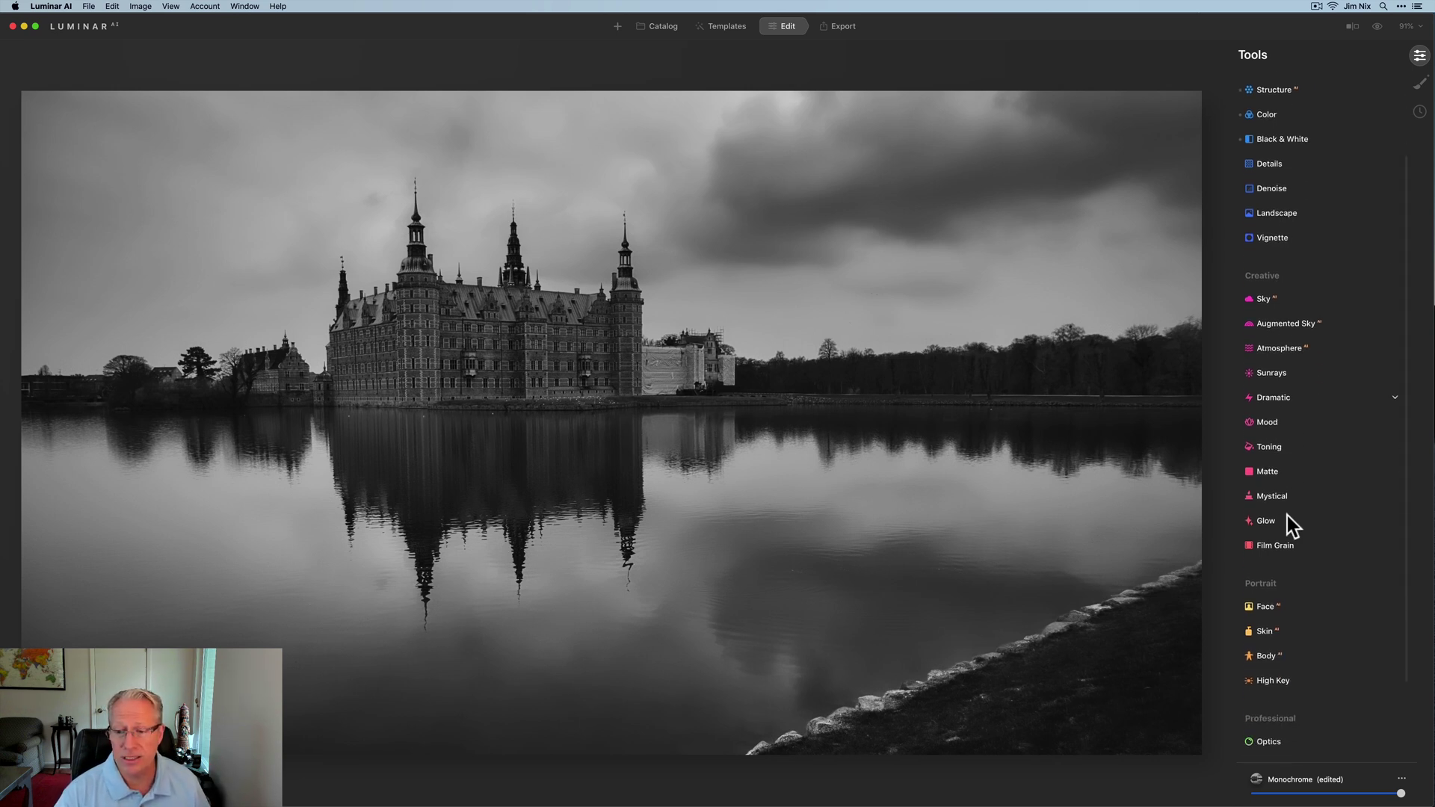
click(1282, 706)
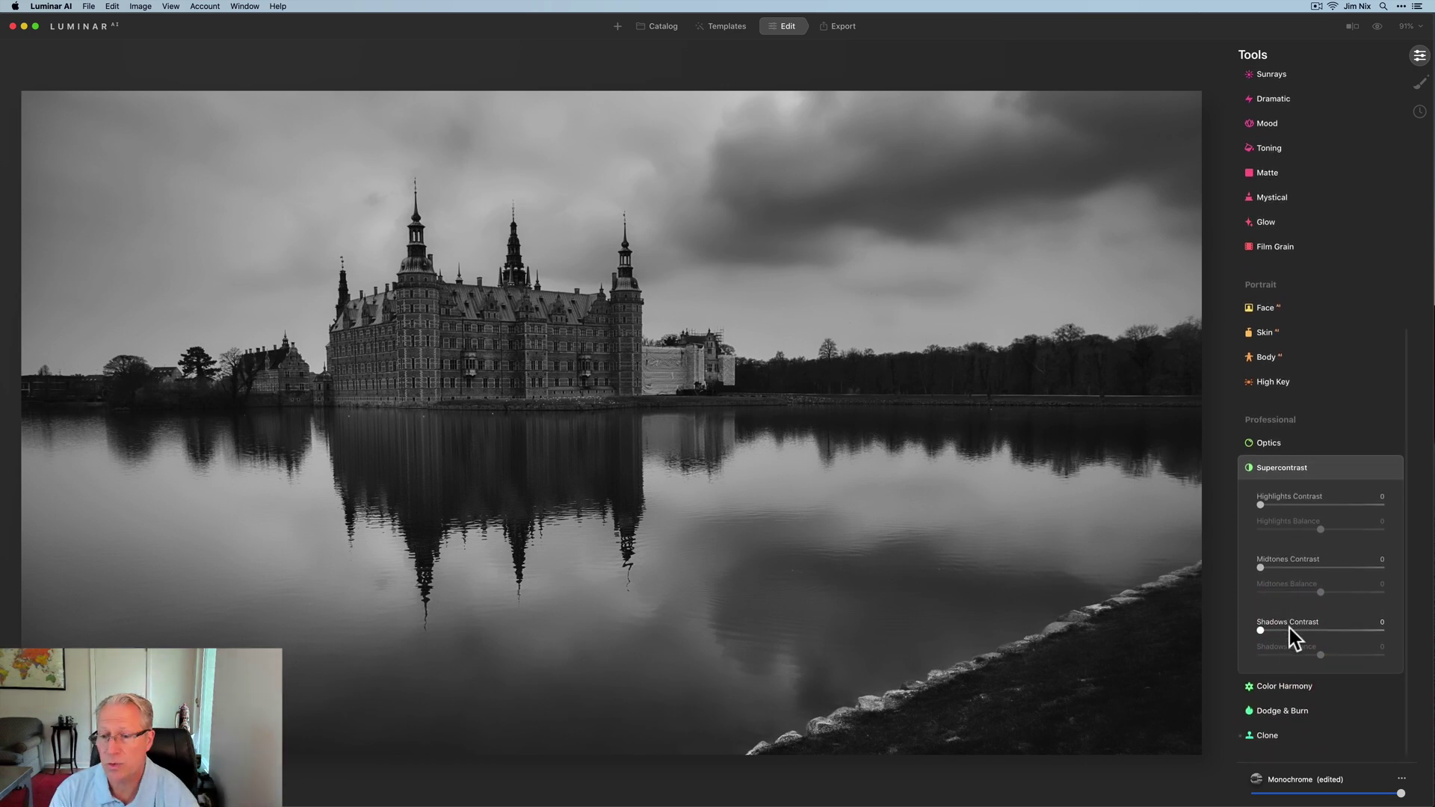
drag(1260, 505, 1292, 506)
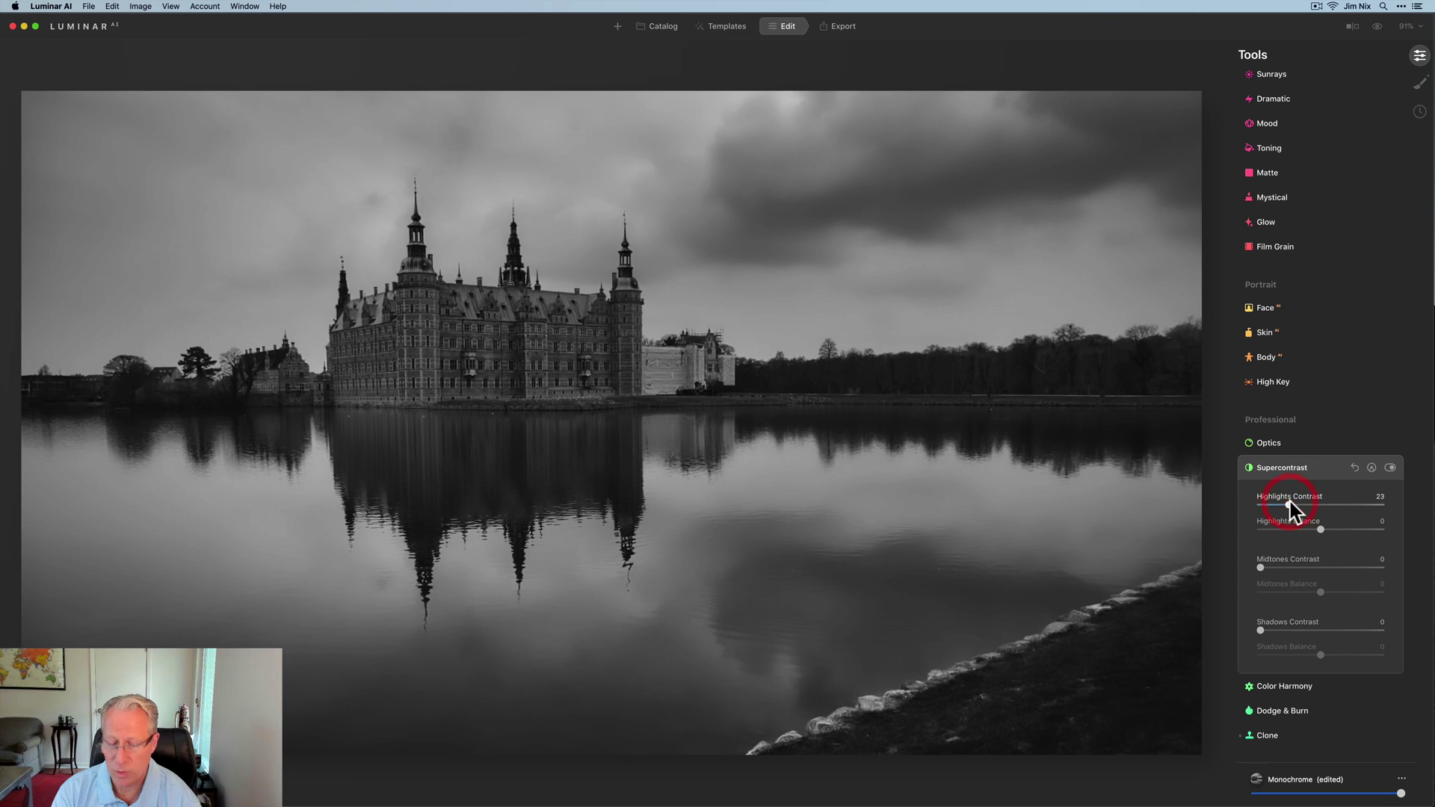
drag(1262, 568, 1274, 568)
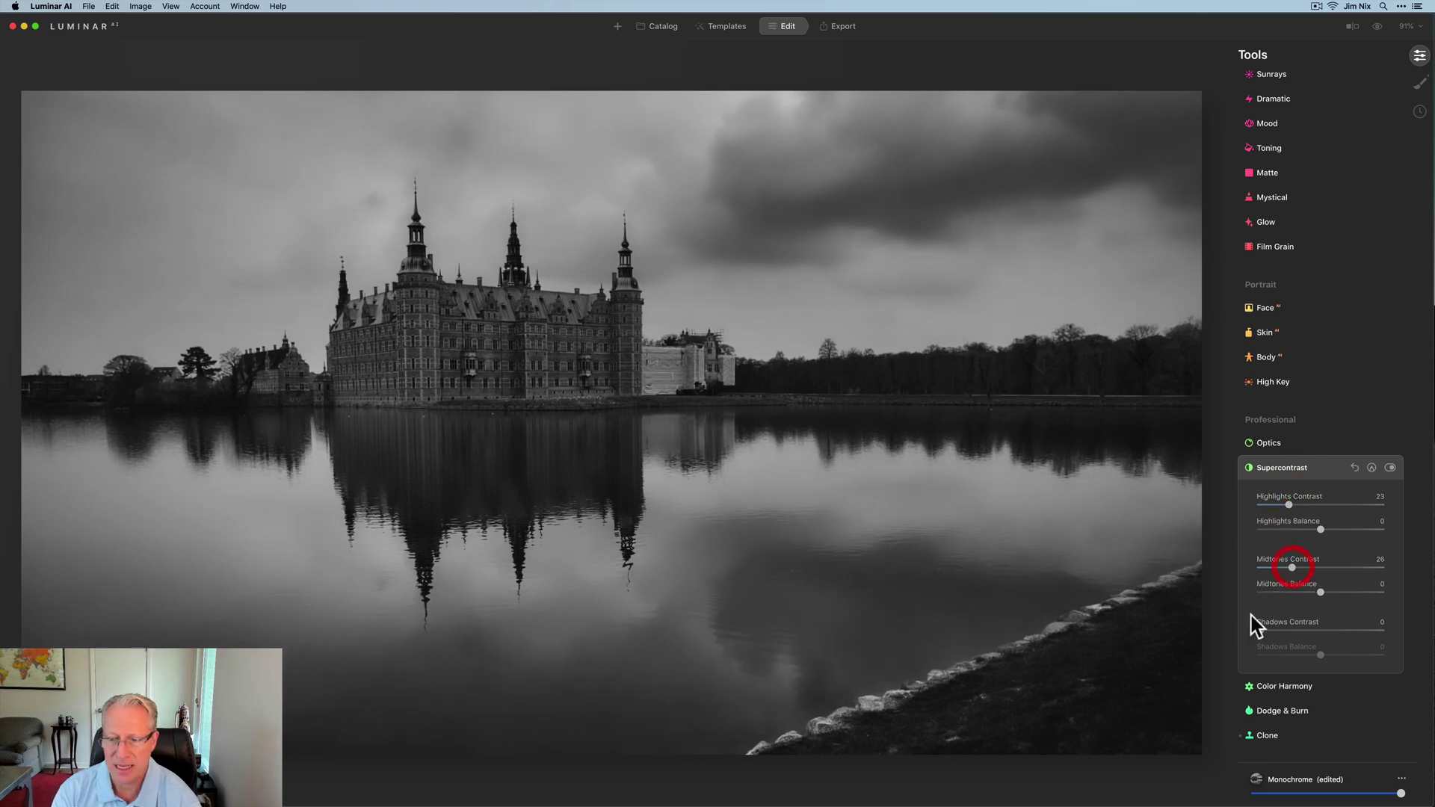
drag(1262, 632, 1295, 632)
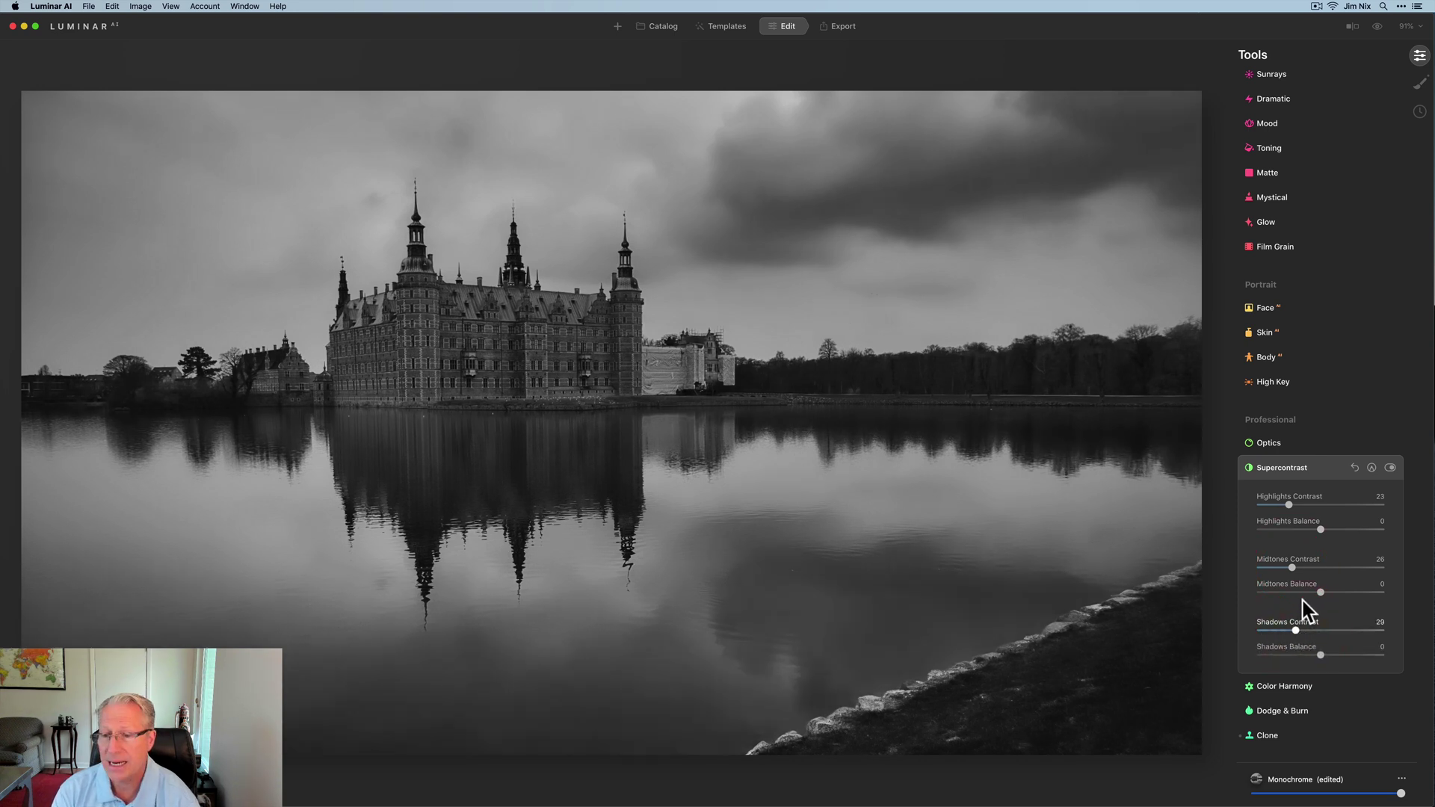
Set Supercontrast balances to -72, -19 and 31, then toggle it off and on to compare.
drag(1321, 529, 1276, 526)
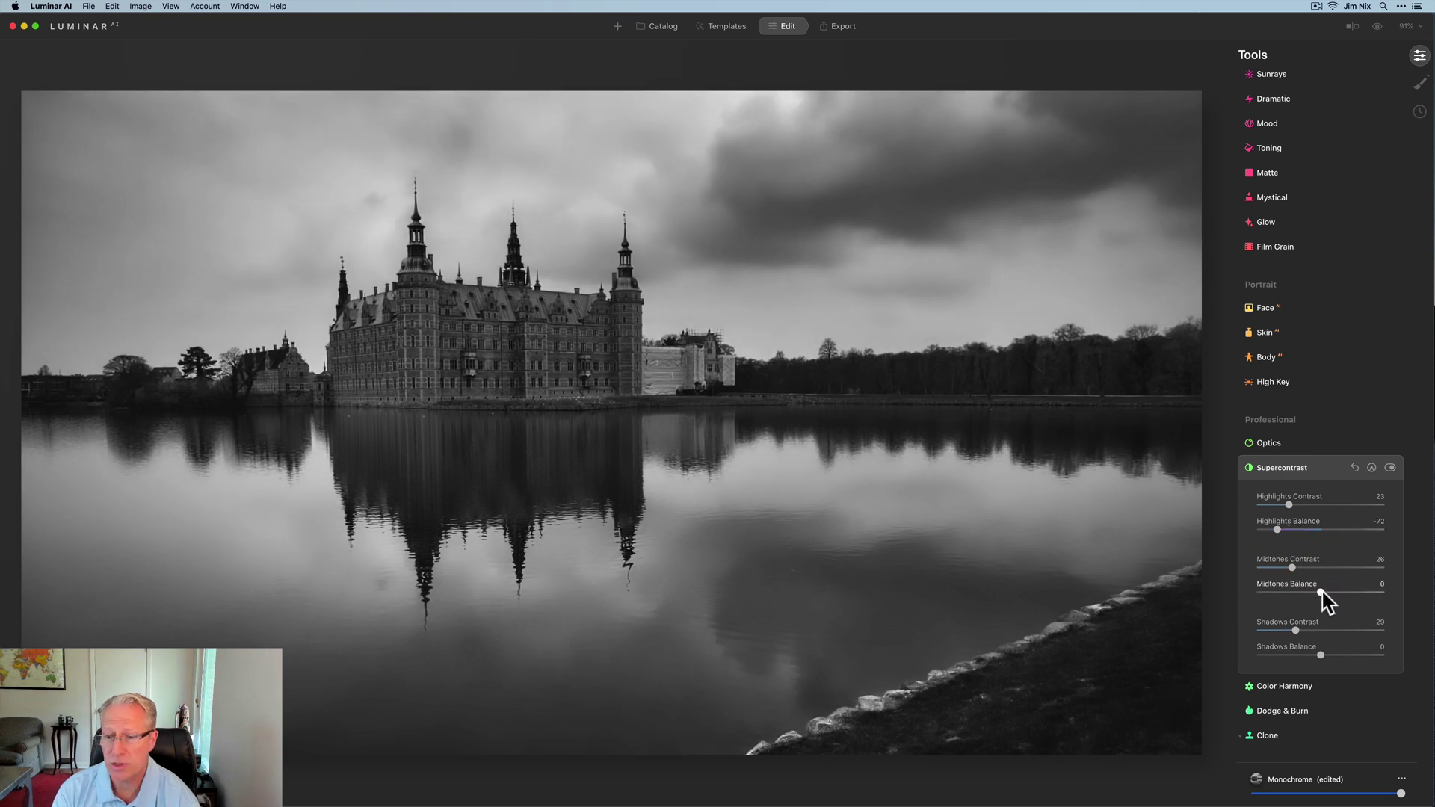
drag(1321, 592, 1309, 593)
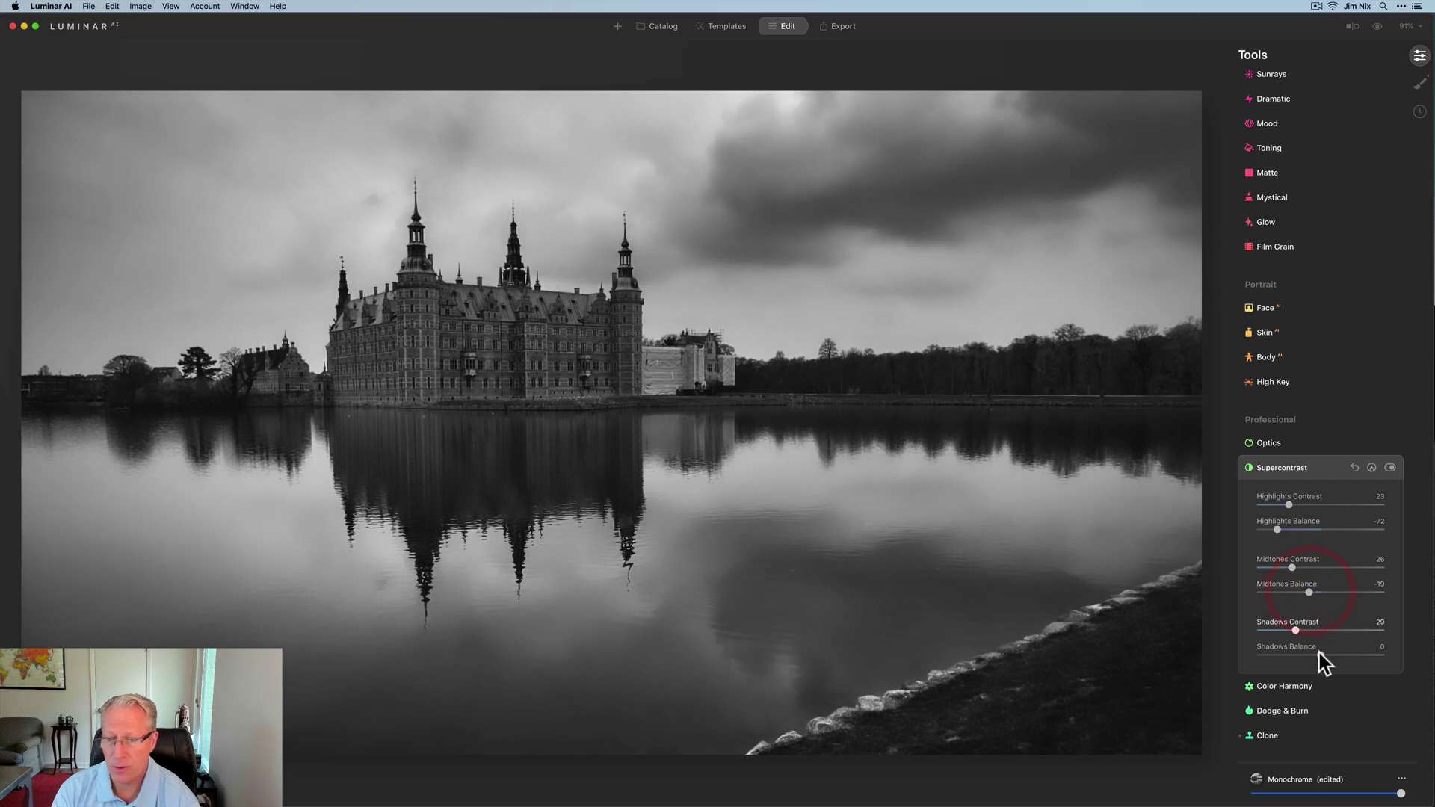
drag(1320, 656, 1327, 656)
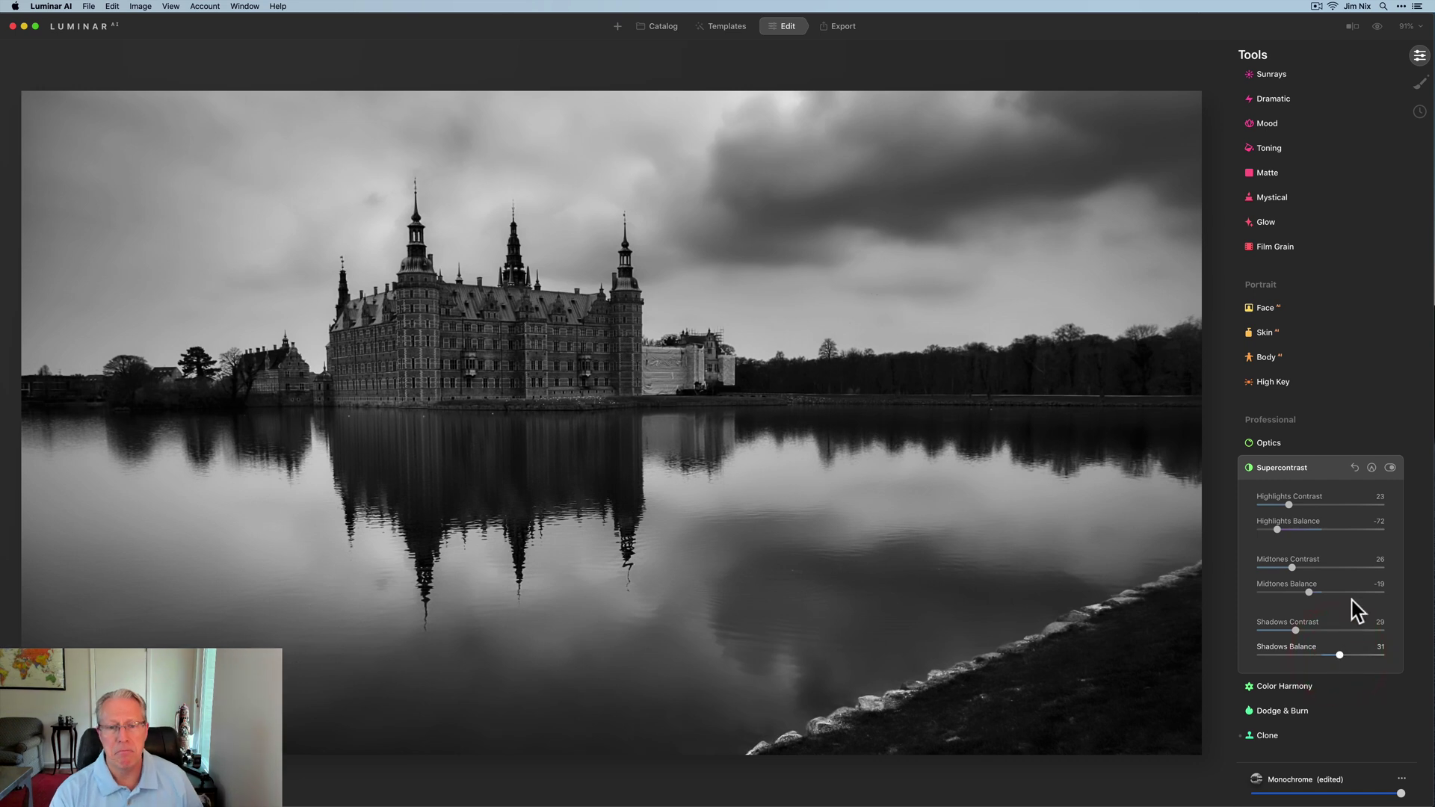
click(1389, 468)
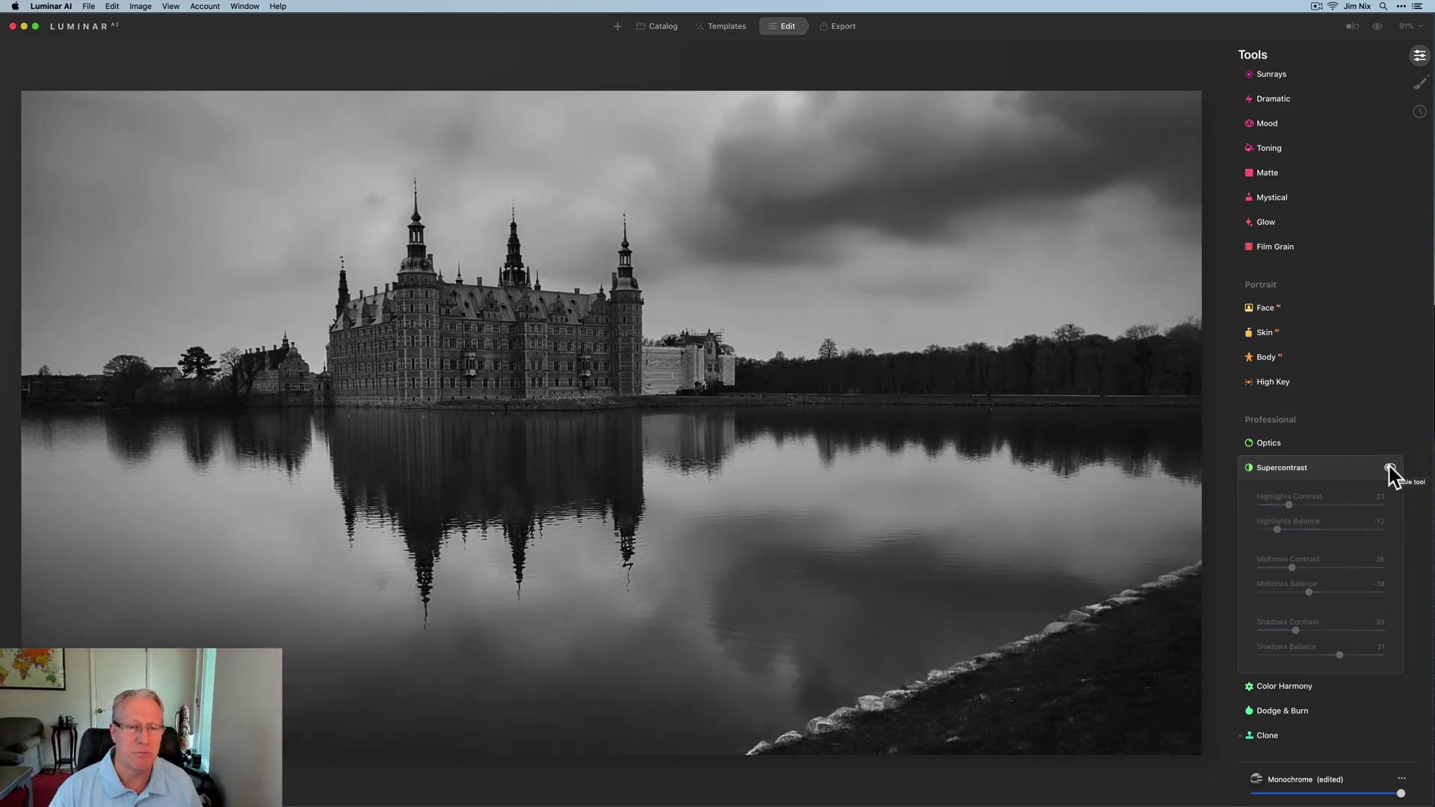
click(1390, 467)
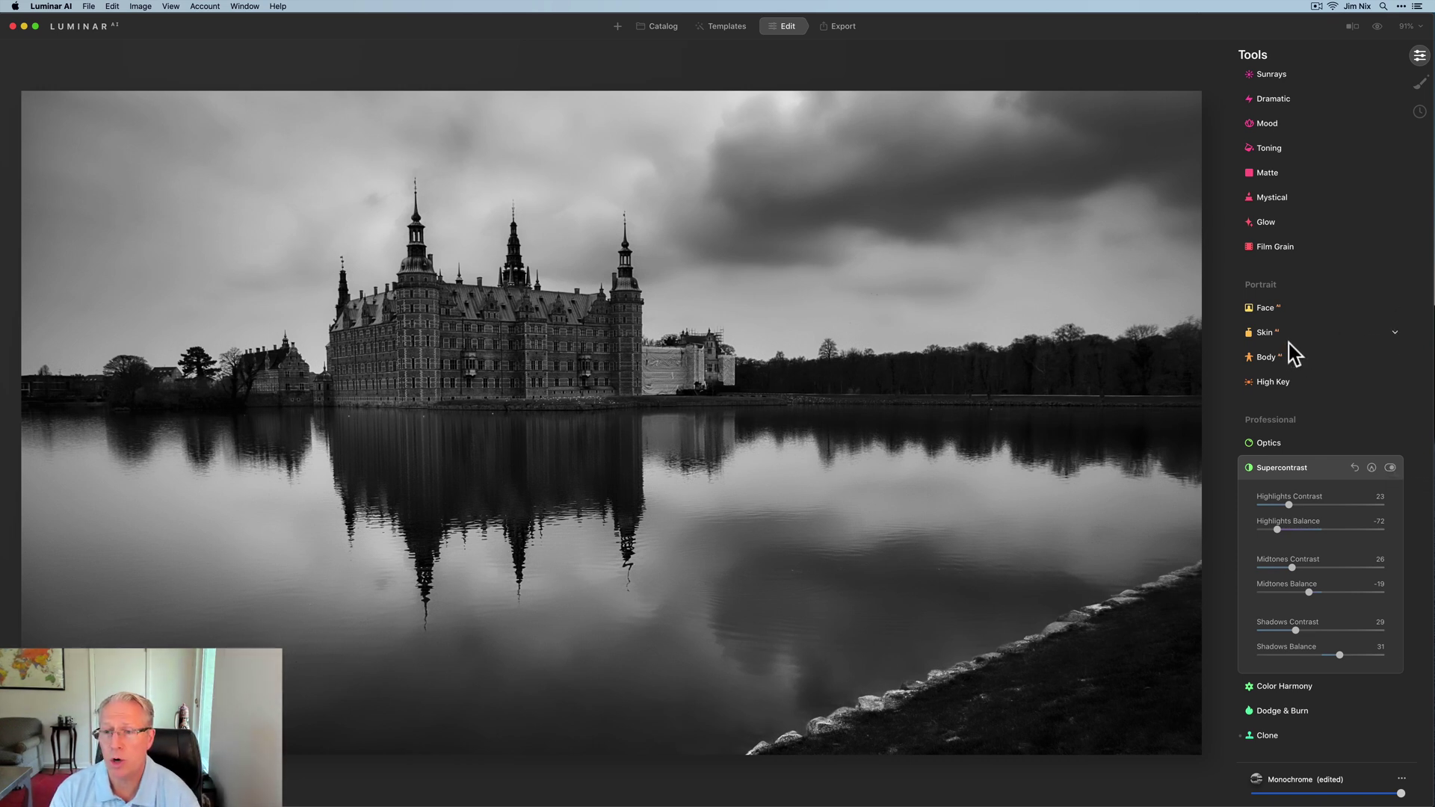
Tint the Toning highlights blue with hue 230 and increased saturation.
scroll(1289, 217, up, 1)
click(1286, 185)
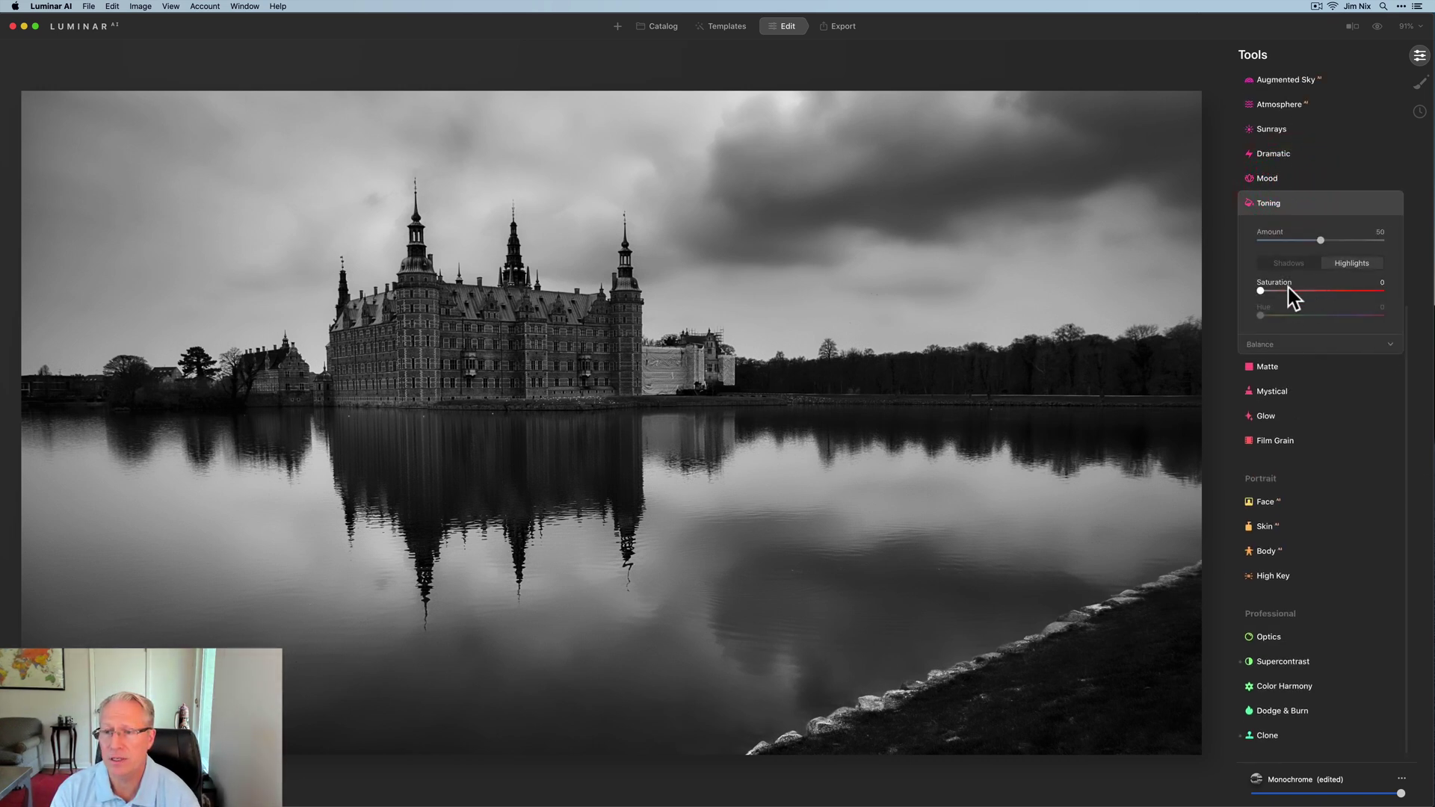
drag(1261, 291, 1332, 316)
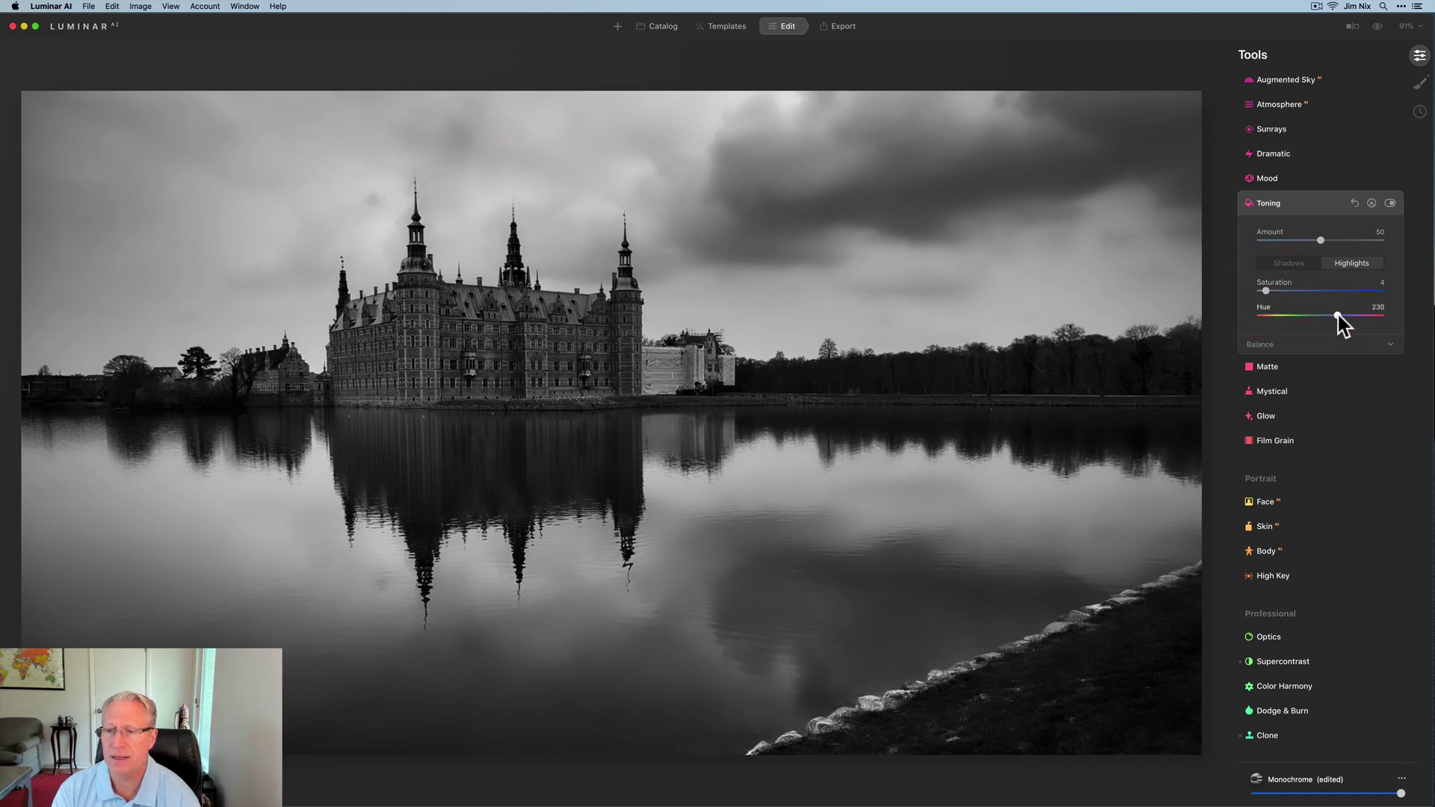
drag(1266, 291, 1296, 291)
Tone the shadows with hue 230 and saturation 19, then toggle Toning to compare.
click(1291, 266)
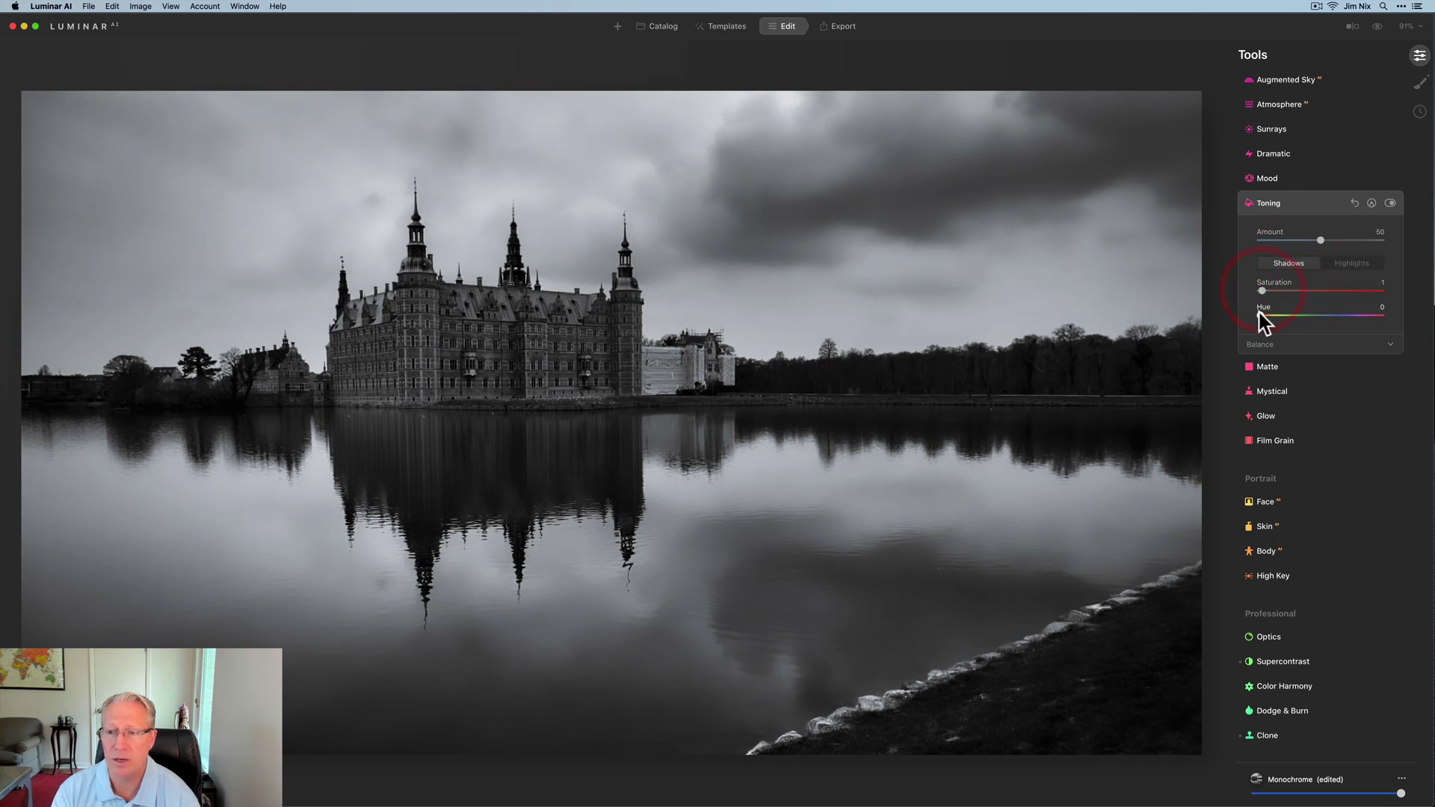
click(1338, 314)
drag(1262, 290, 1284, 290)
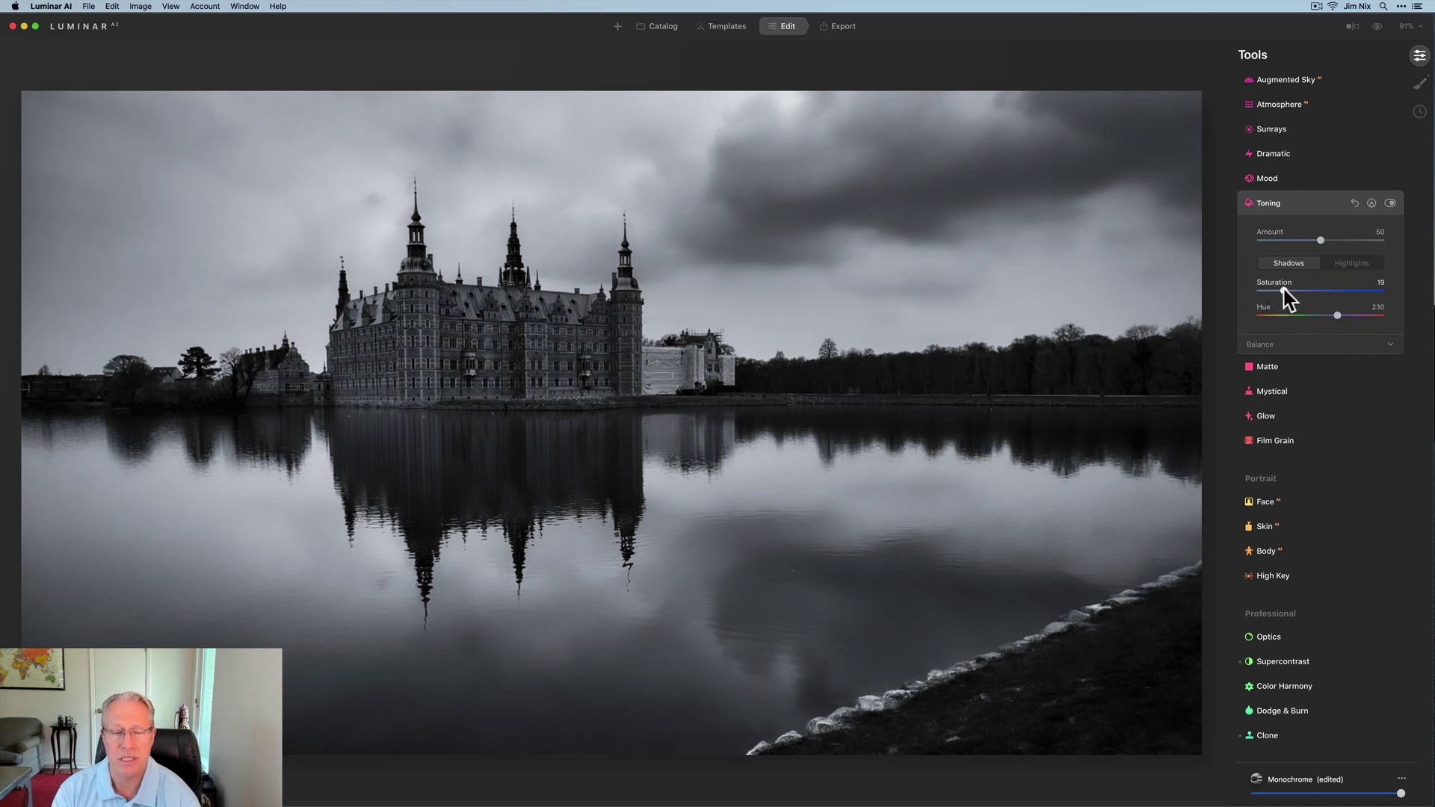
click(1390, 203)
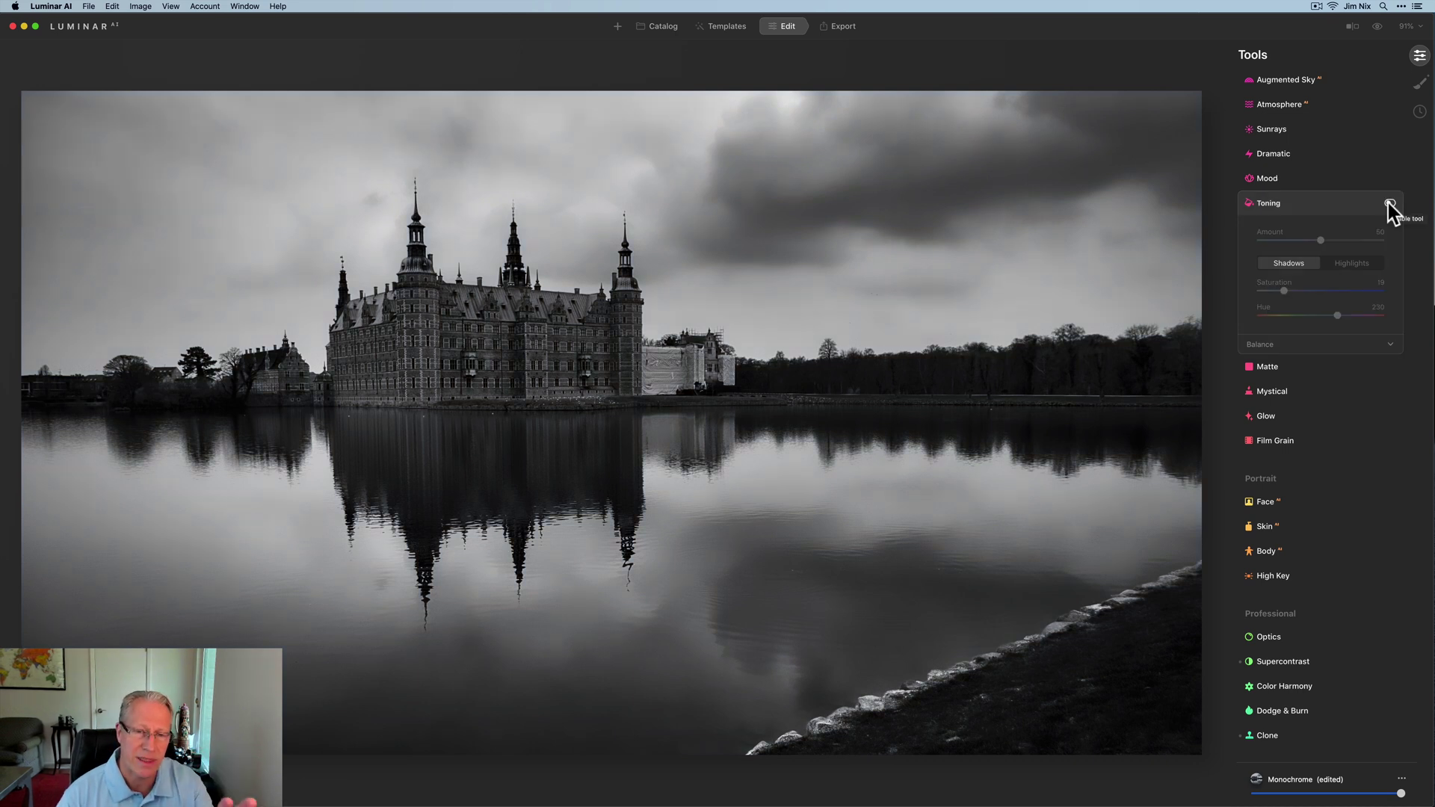
click(1390, 203)
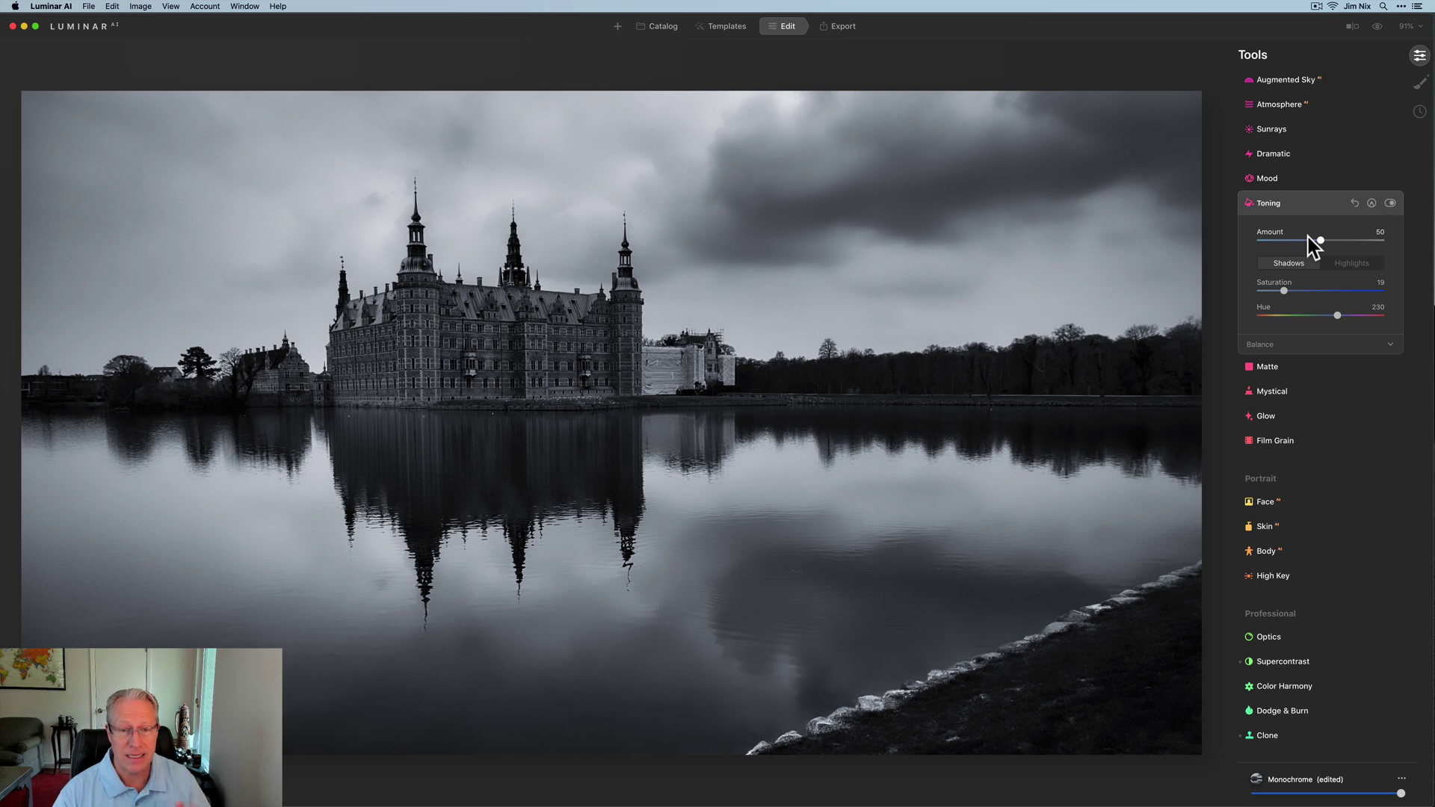
click(1308, 204)
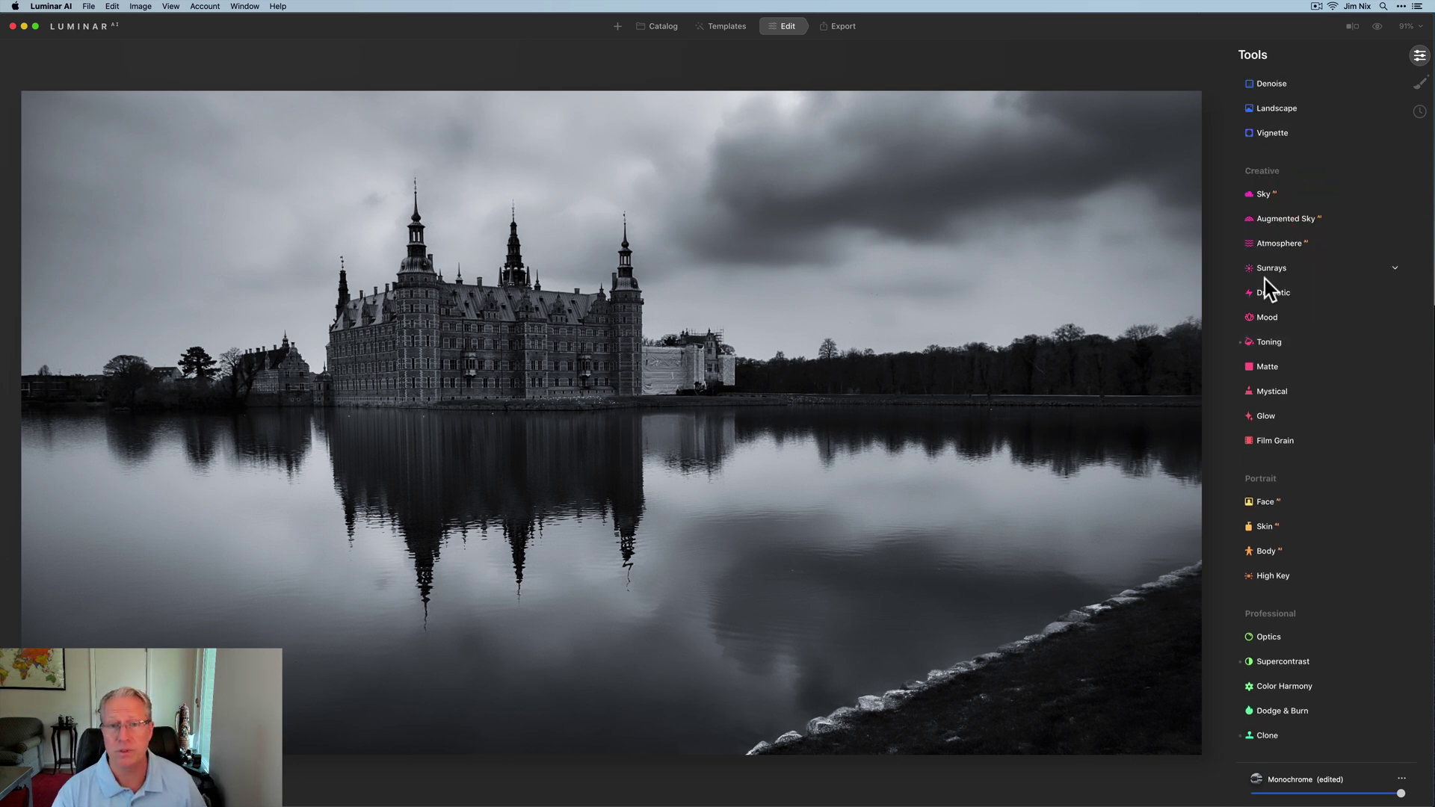
click(1376, 26)
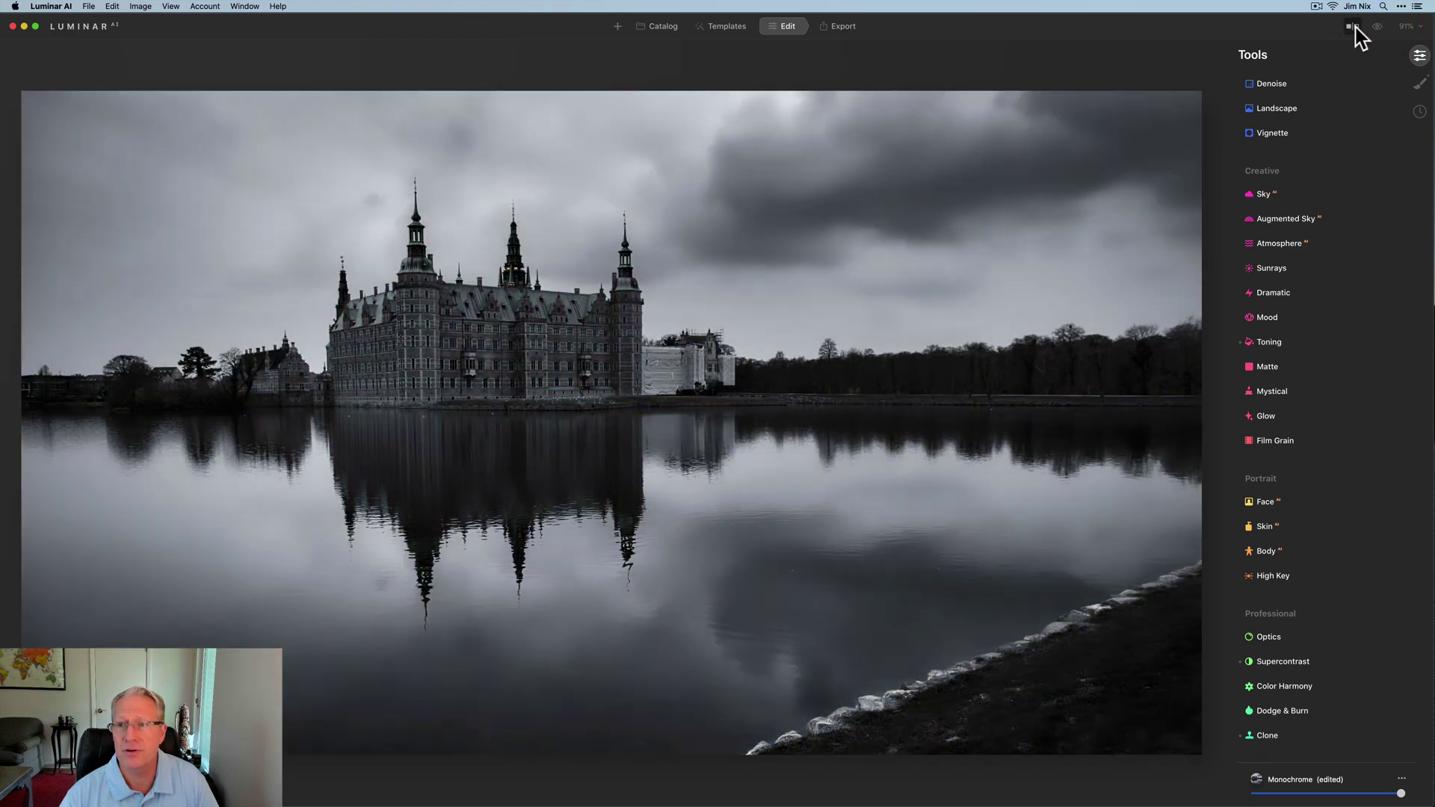
click(1353, 26)
drag(495, 256, 330, 207)
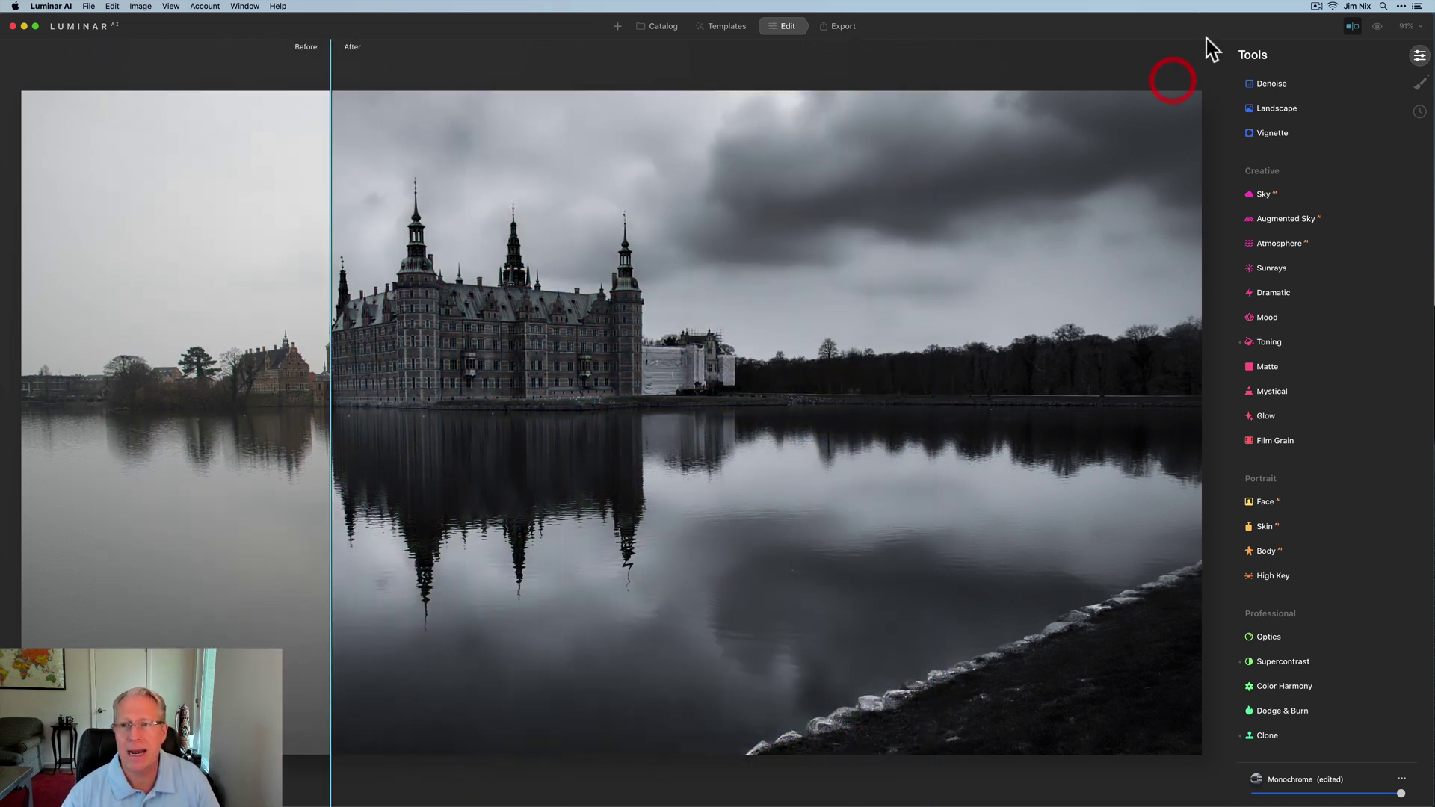
click(1353, 27)
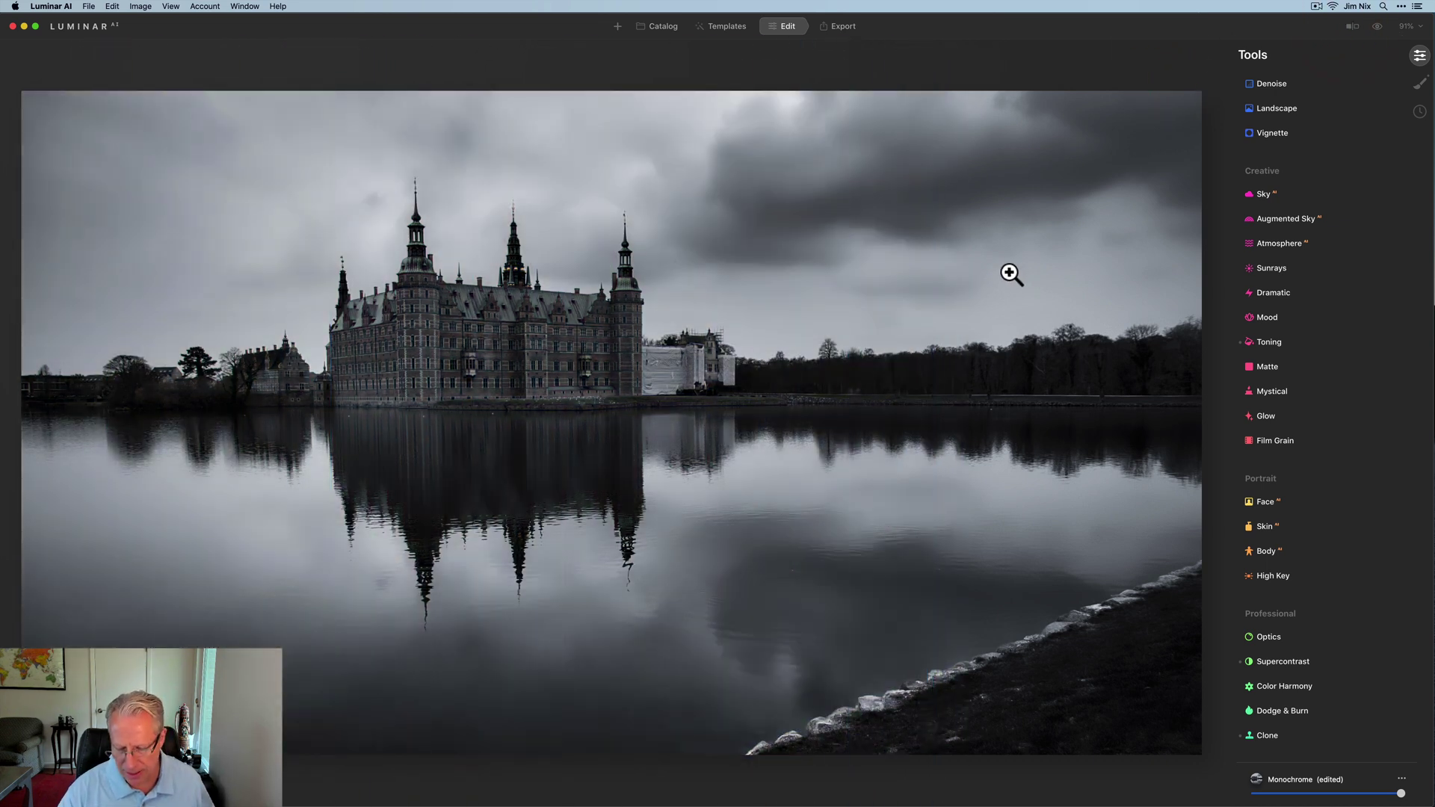
Return to the unedited colour version and set Enhance Accent to 45.
key(backslash)
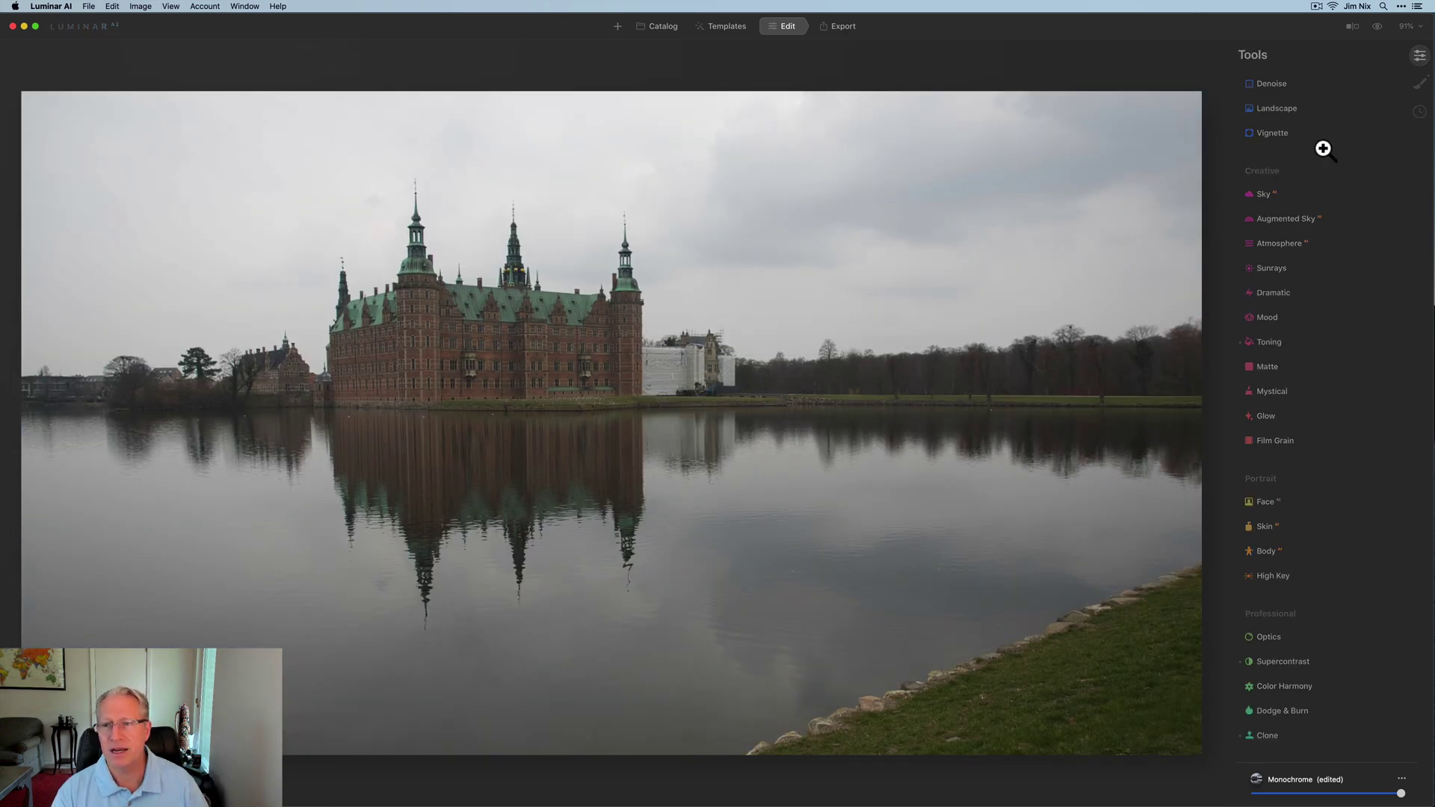
scroll(1324, 153, up, 4)
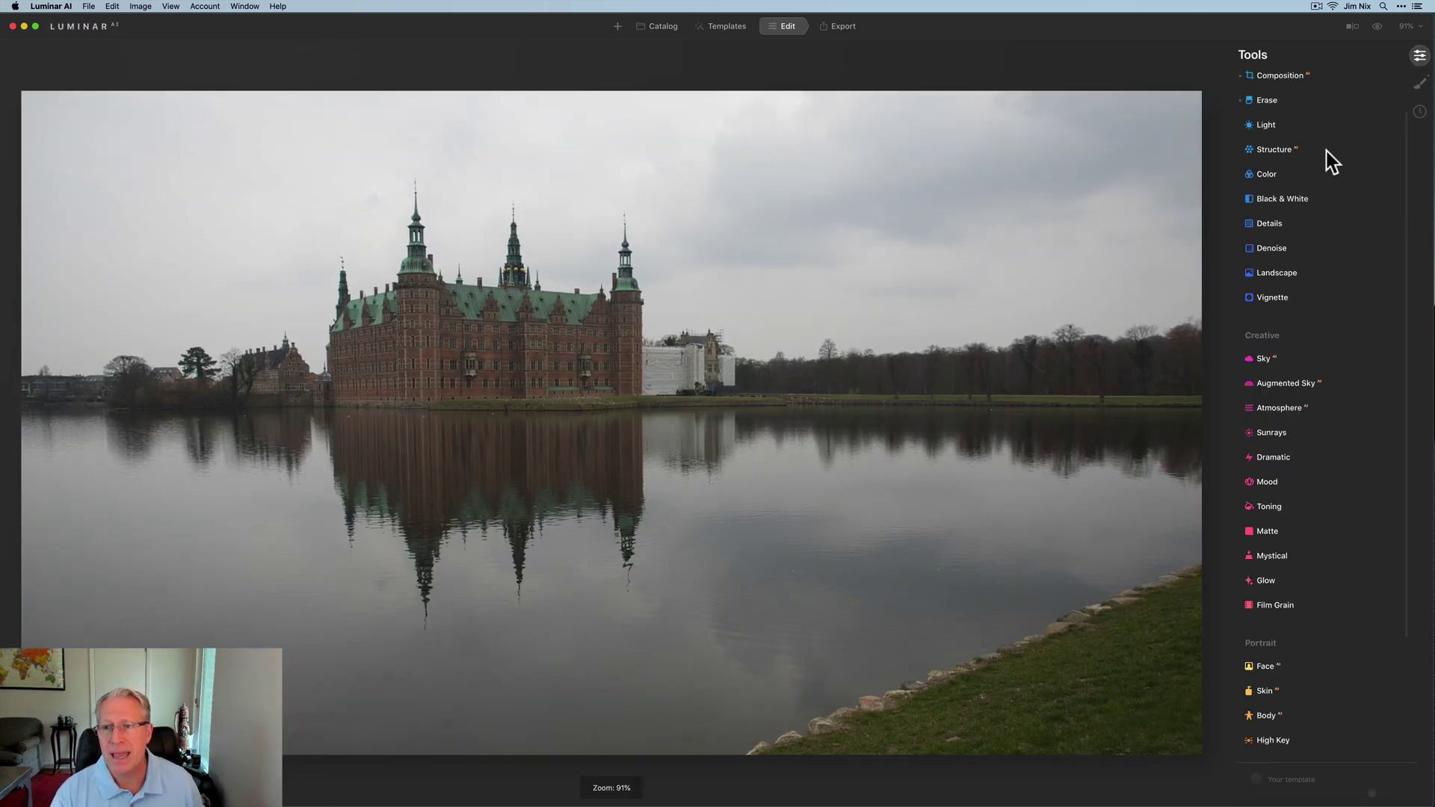
scroll(1315, 142, up, 2)
click(1281, 106)
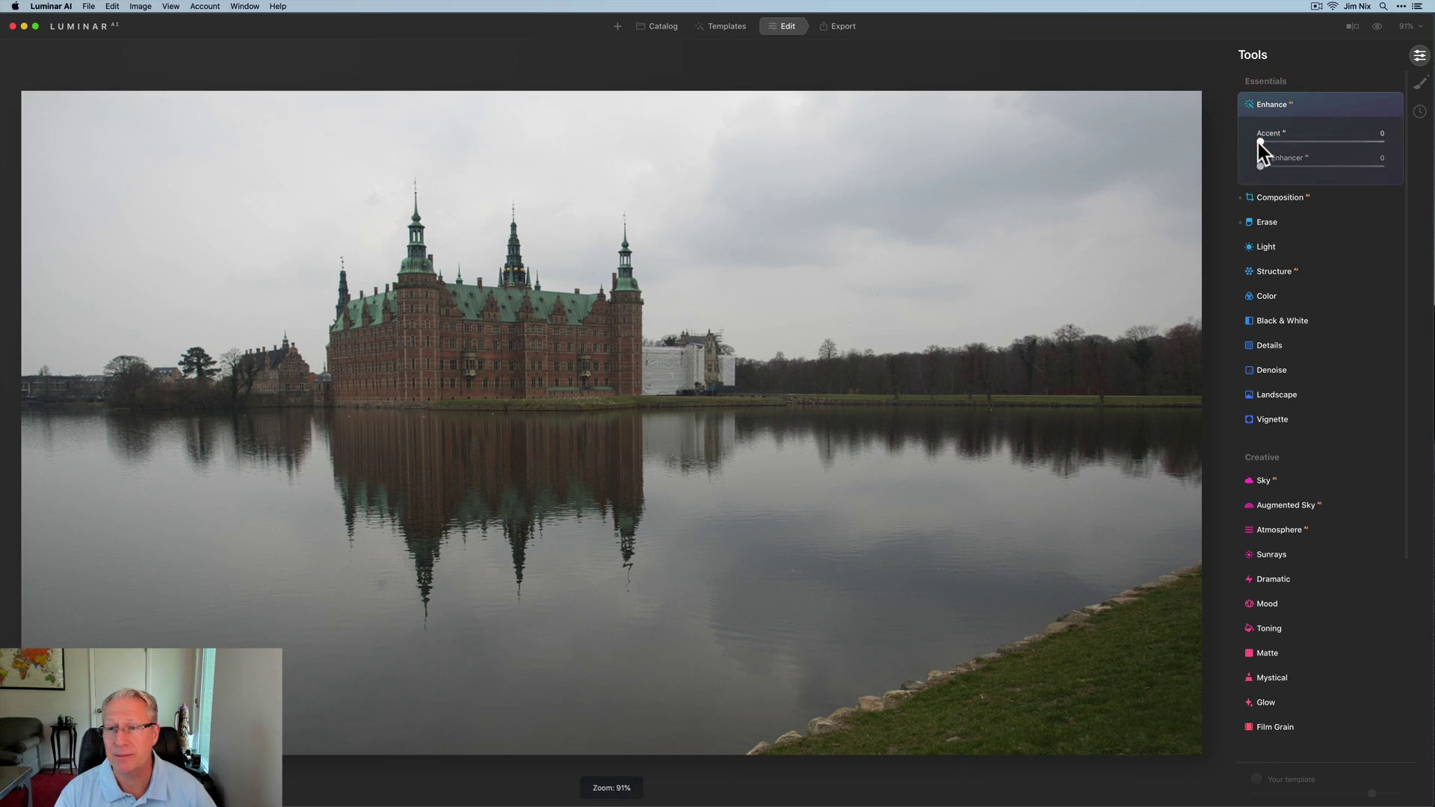
drag(1259, 142, 1314, 142)
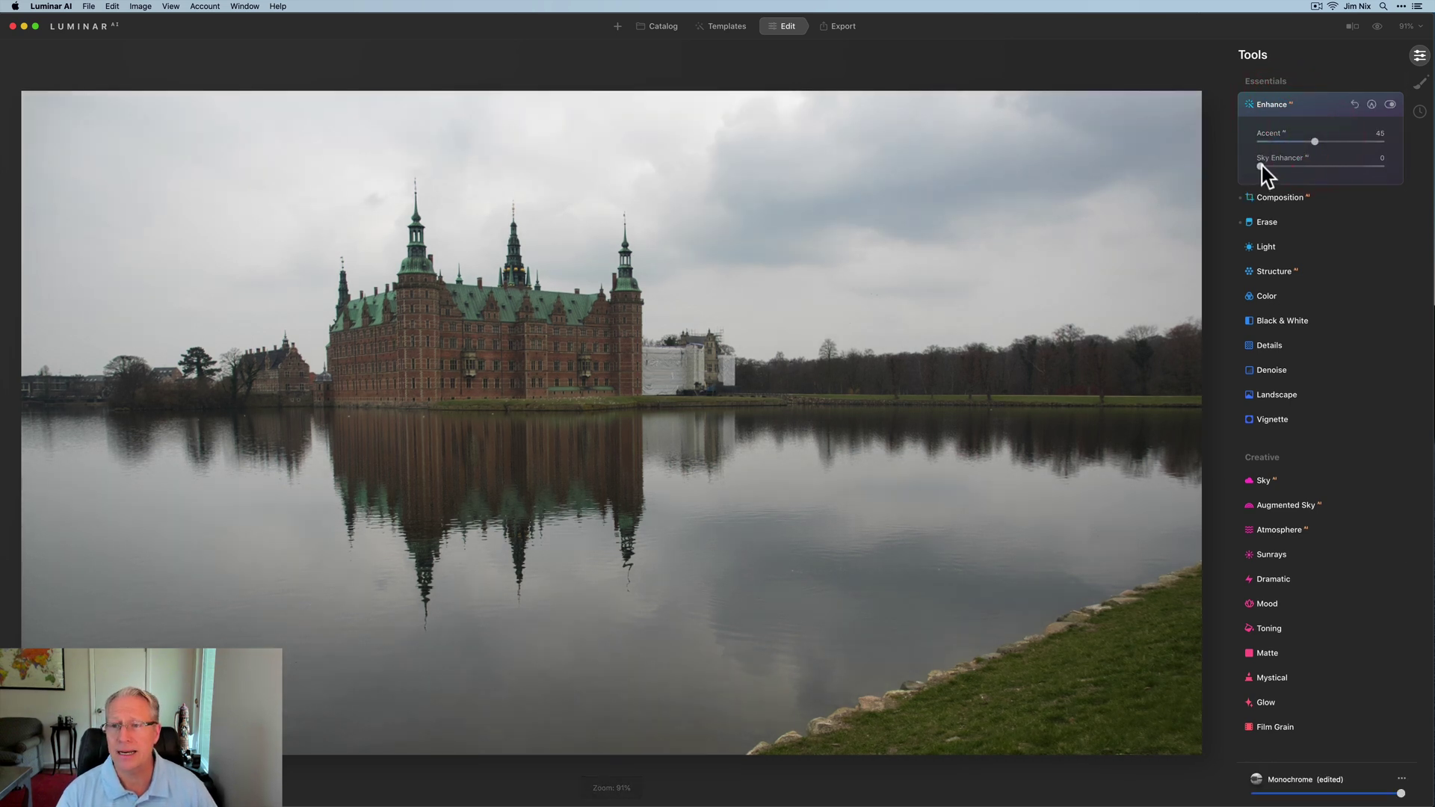
click(1296, 171)
Set Light to Temperature -29, Smart Contrast 38, Highlights -22 and add two tone curve points.
click(1285, 257)
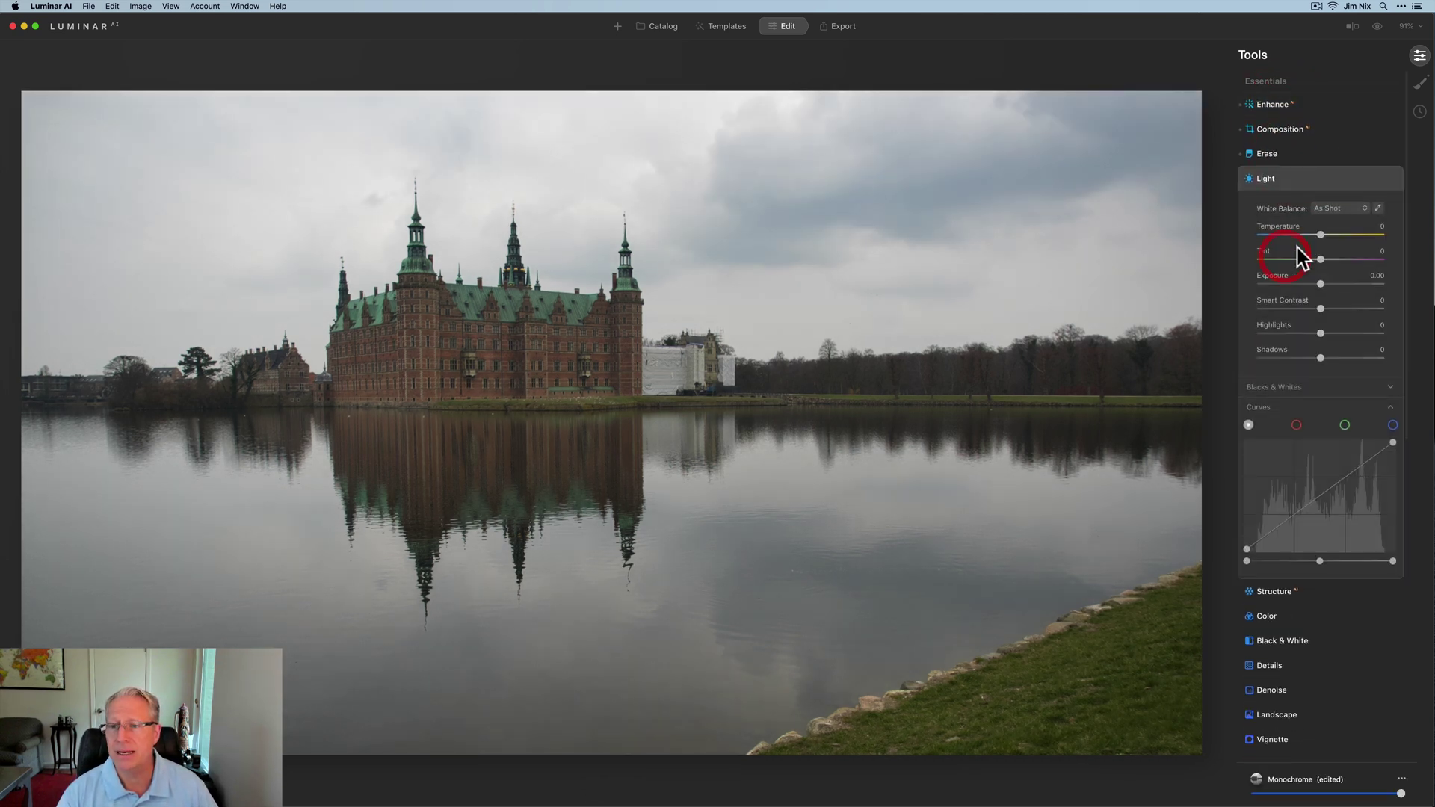
drag(1320, 235, 1305, 235)
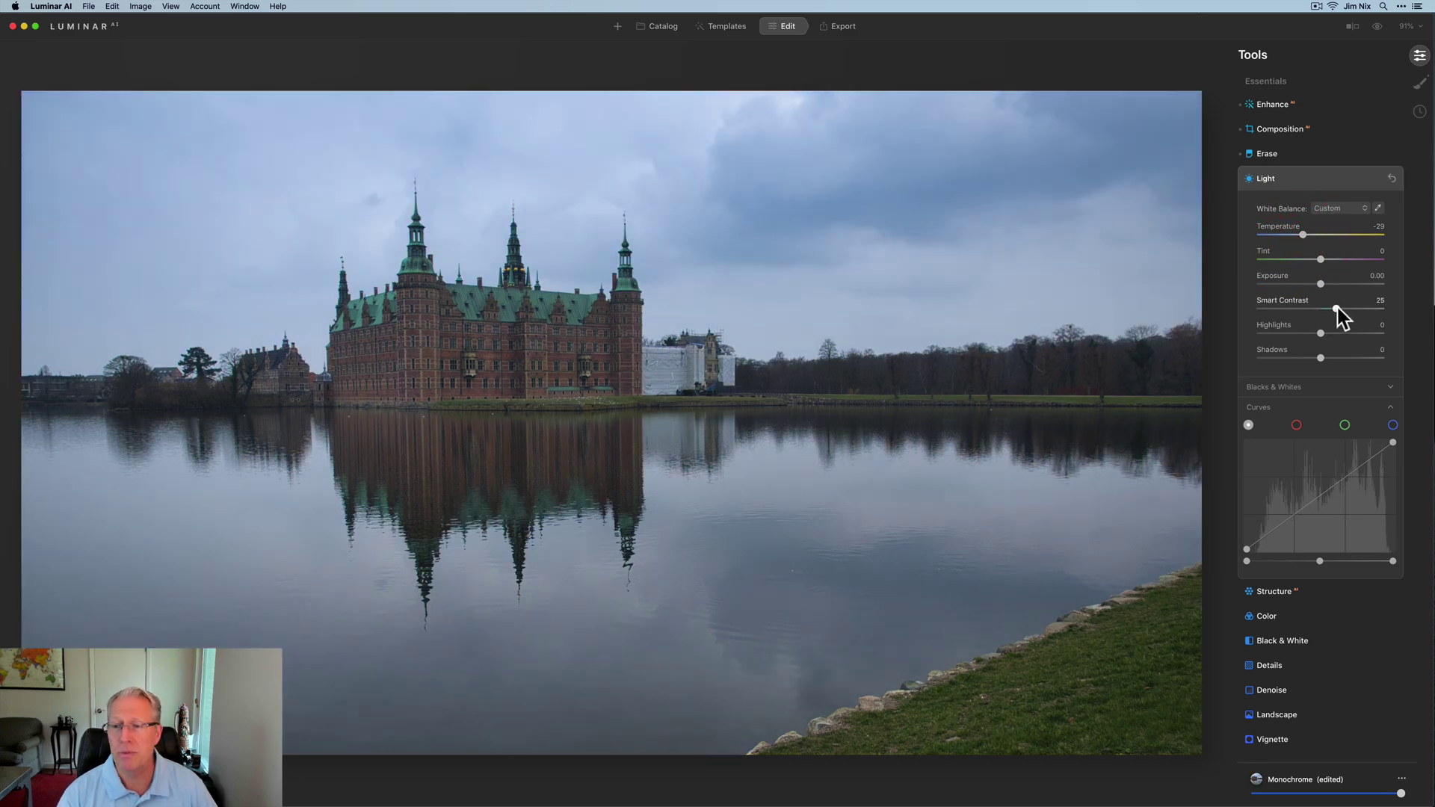
drag(1337, 308, 1308, 333)
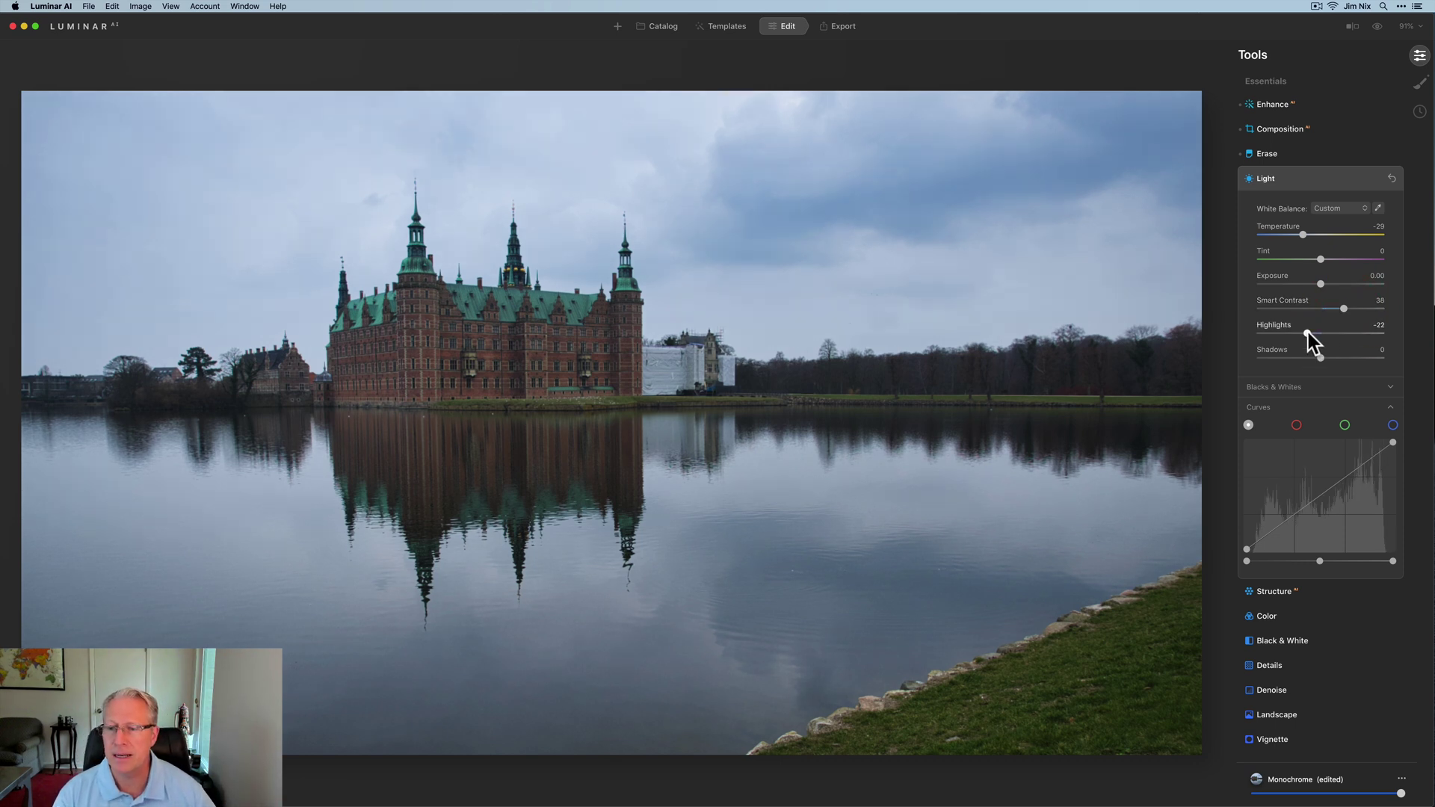
click(1347, 471)
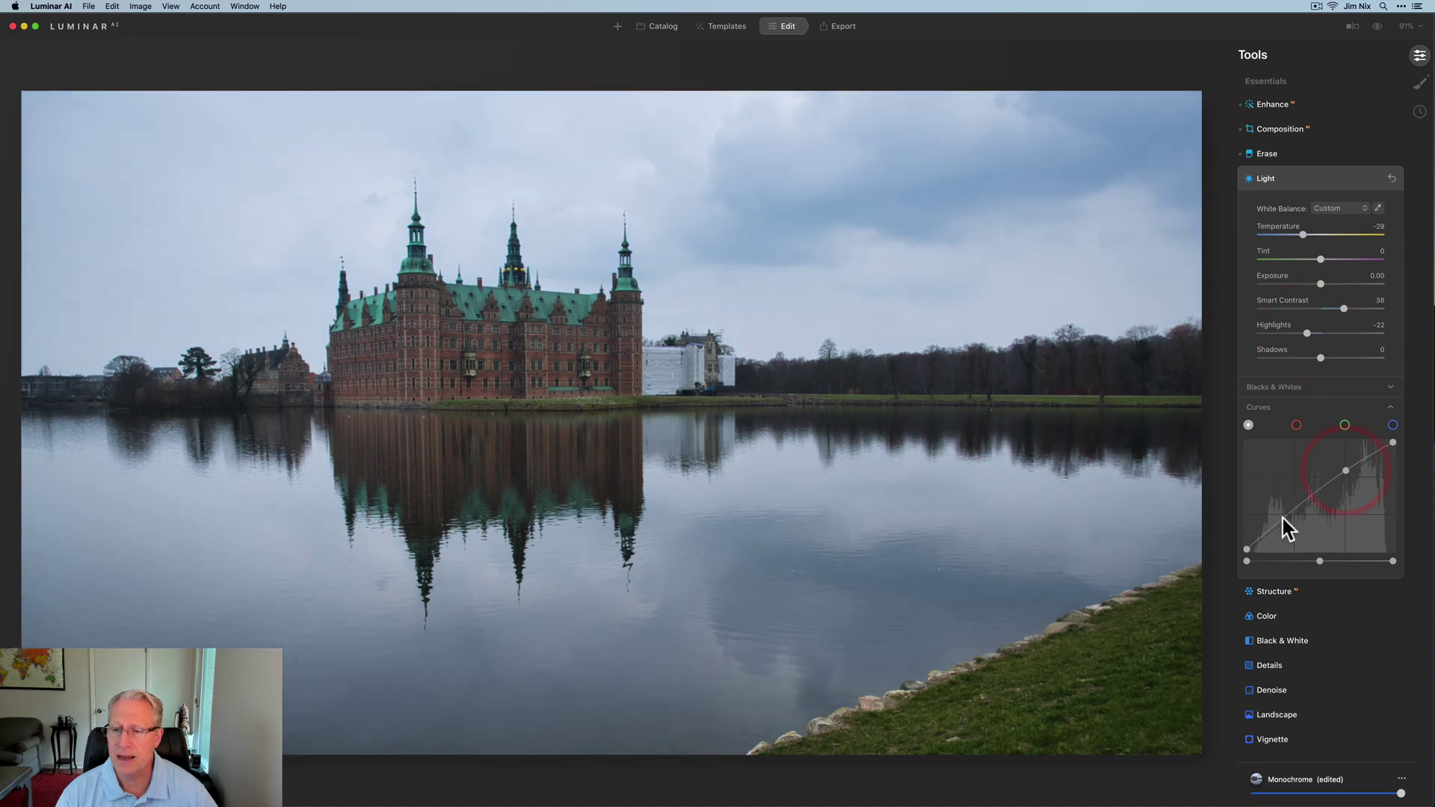
click(1285, 519)
drag(1285, 519, 1290, 521)
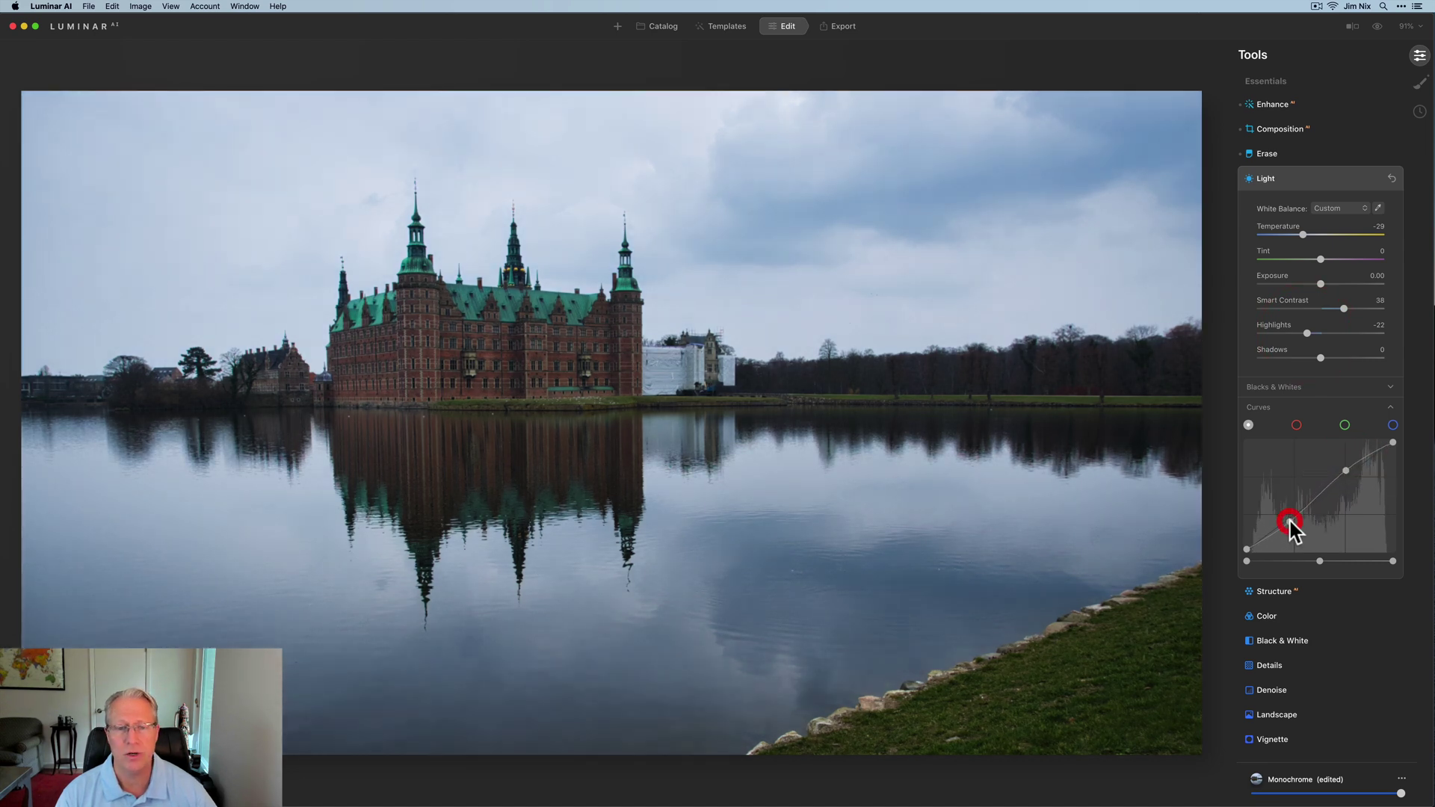
Raise the Color Vibrance to 27.
click(1308, 179)
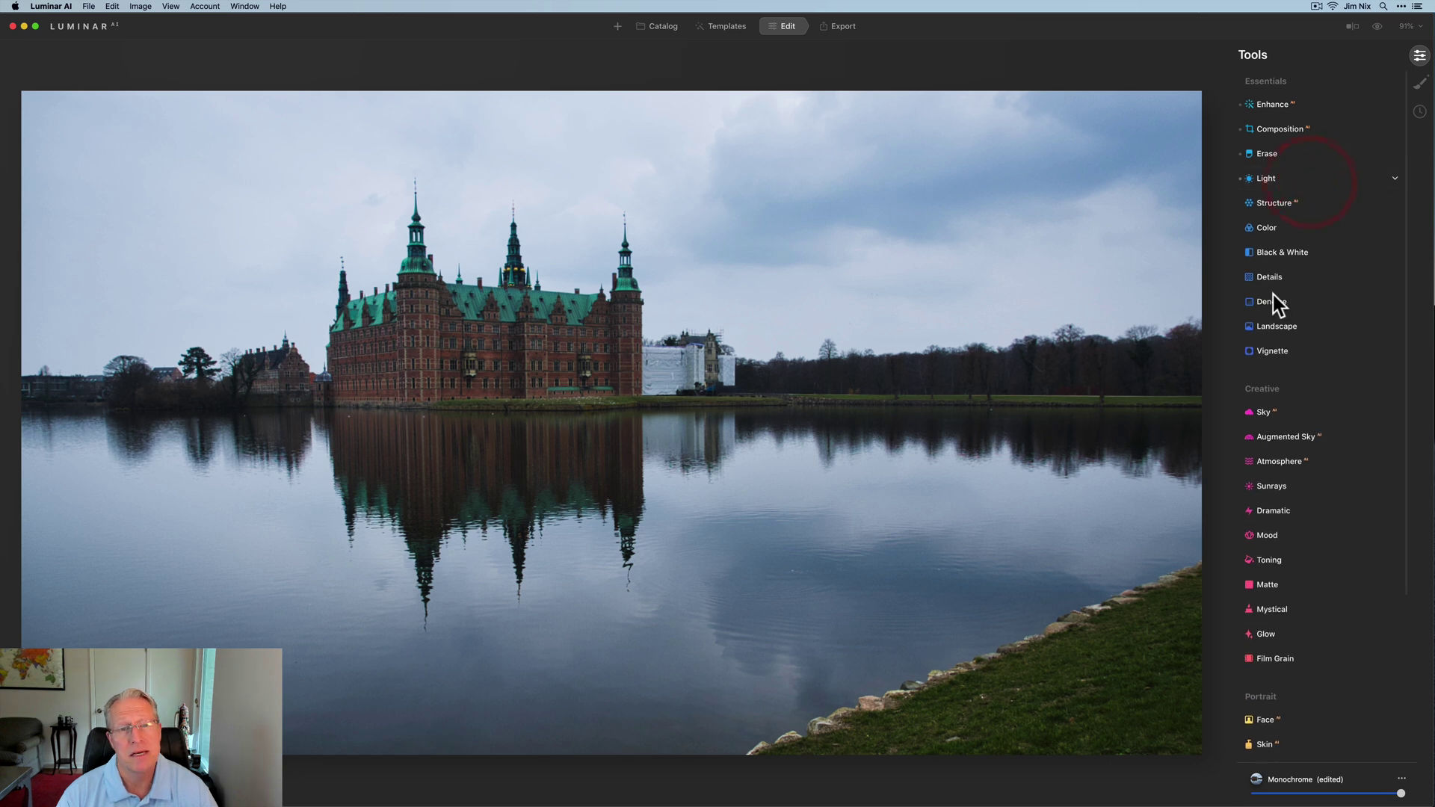
click(1287, 230)
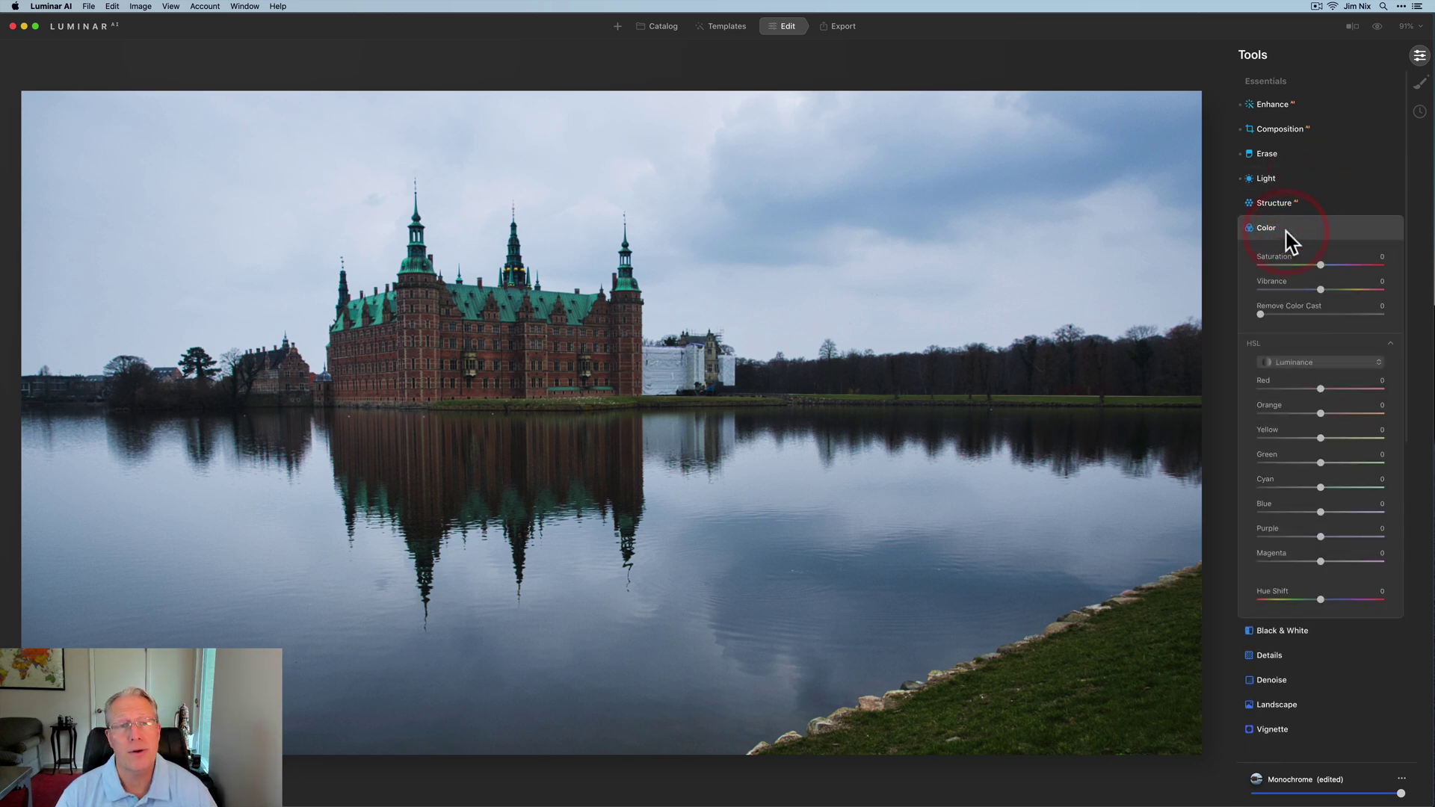
drag(1321, 290, 1331, 289)
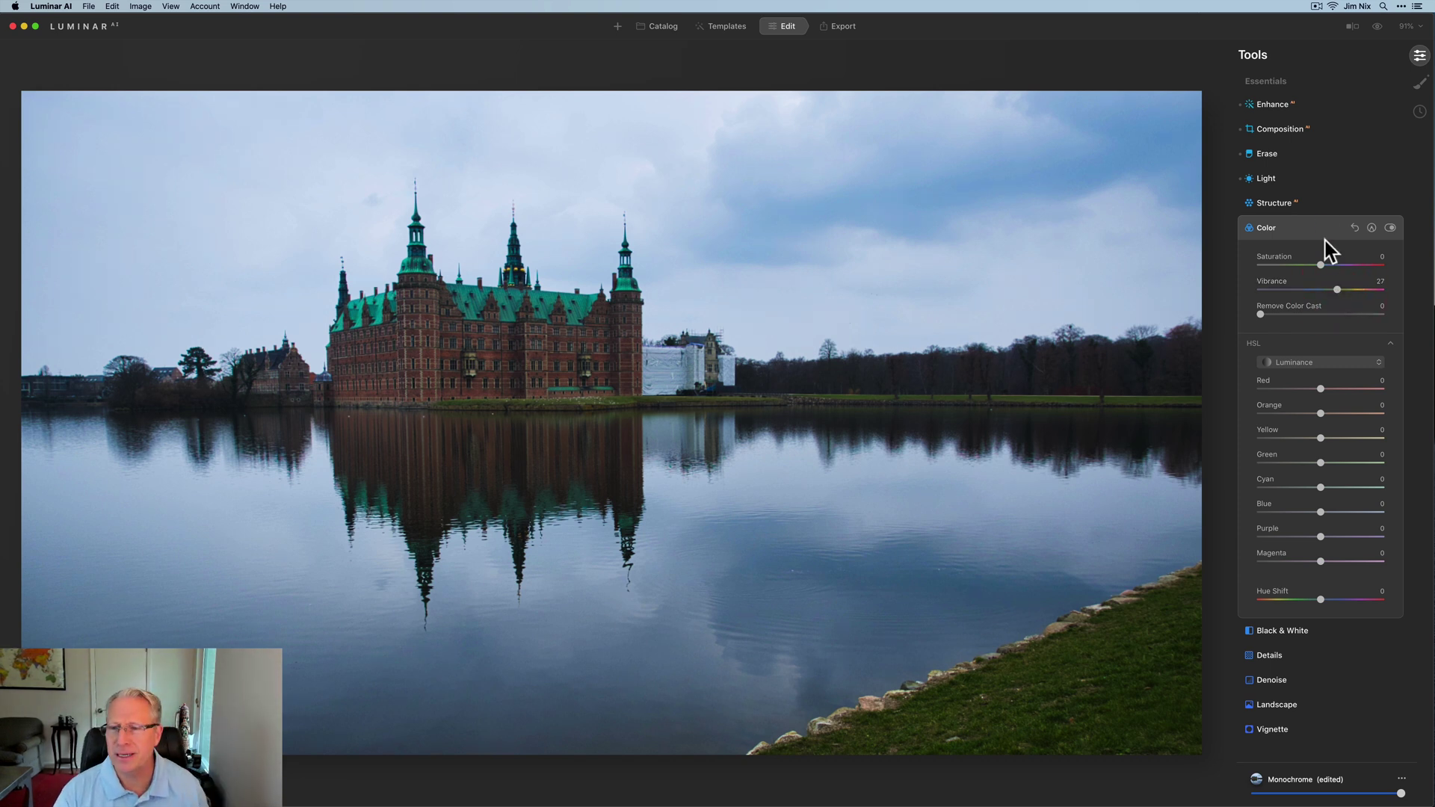
Lower Structure to -59 and erase its paint mask from the castle and tree line.
click(1302, 204)
drag(1321, 241, 1286, 241)
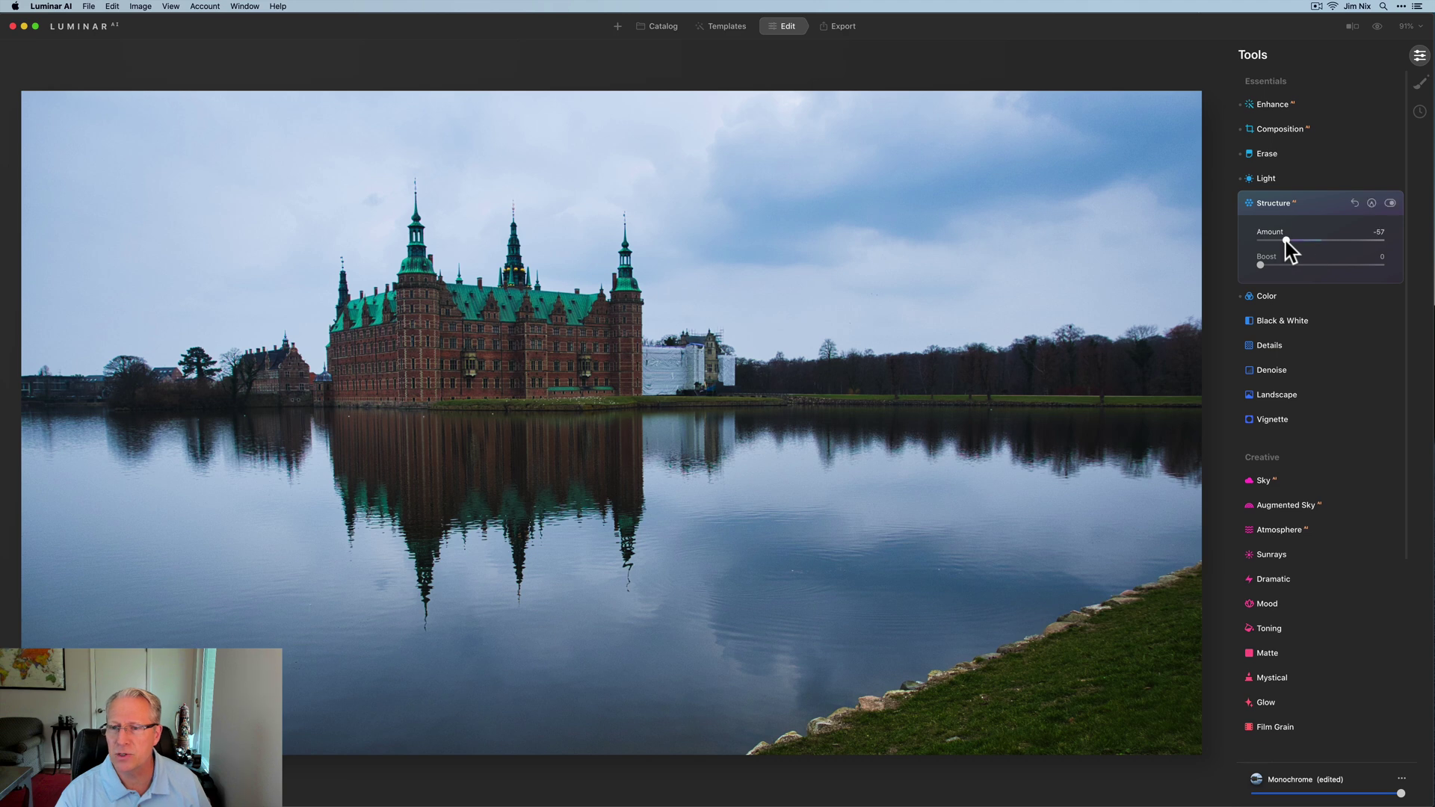
click(1372, 202)
click(1350, 260)
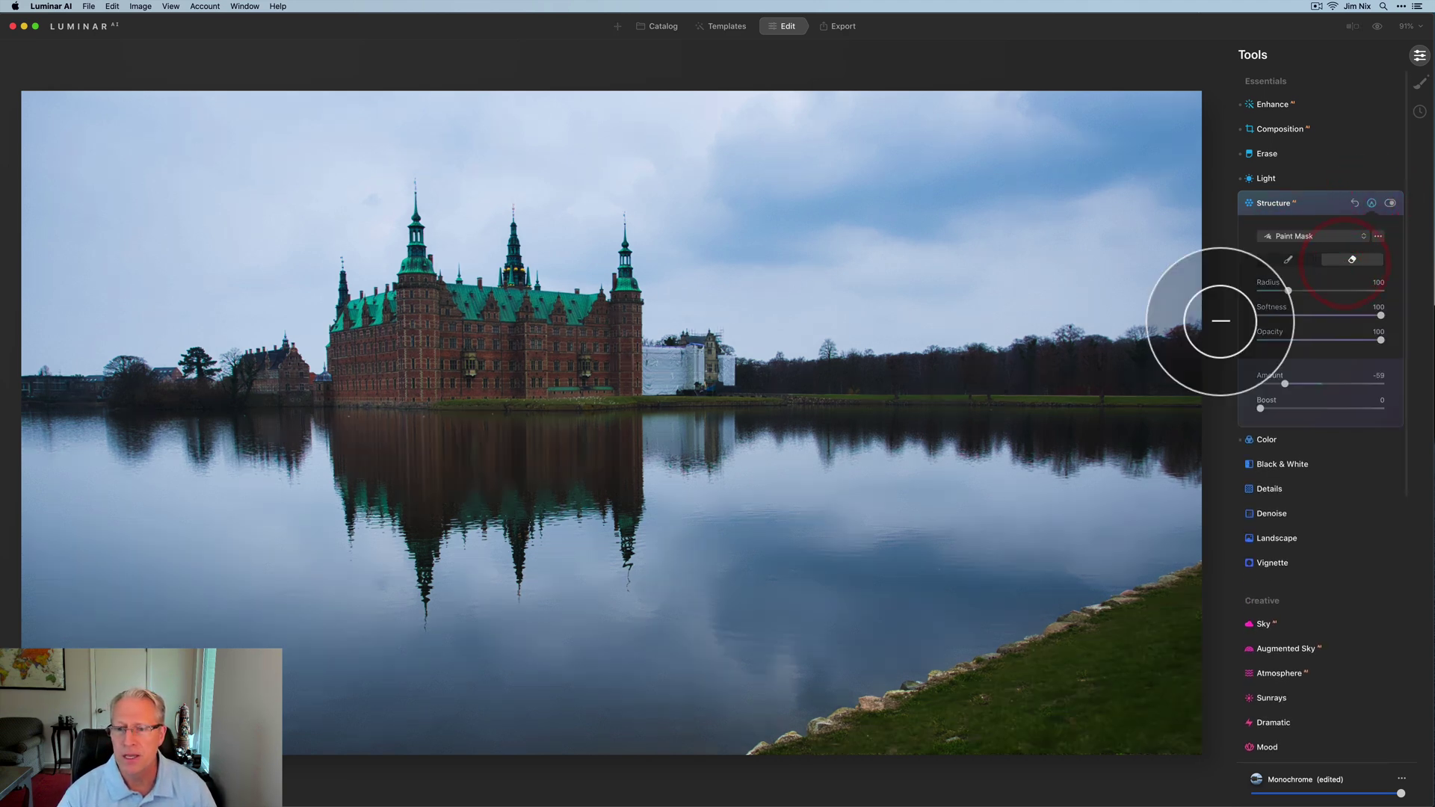
mouse_move(1192, 358)
mouse_down()
mouse_move(1019, 355)
mouse_move(922, 388)
mouse_move(802, 374)
mouse_move(979, 408)
mouse_move(1220, 371)
mouse_move(1187, 350)
mouse_move(816, 404)
mouse_move(598, 350)
mouse_move(616, 335)
mouse_move(608, 318)
mouse_move(468, 302)
mouse_move(381, 314)
mouse_move(391, 334)
mouse_move(561, 334)
mouse_move(611, 360)
mouse_move(599, 378)
mouse_move(365, 374)
mouse_move(351, 343)
mouse_move(332, 384)
mouse_move(249, 373)
mouse_move(16, 393)
mouse_move(257, 376)
mouse_move(565, 399)
mouse_move(775, 390)
mouse_up()
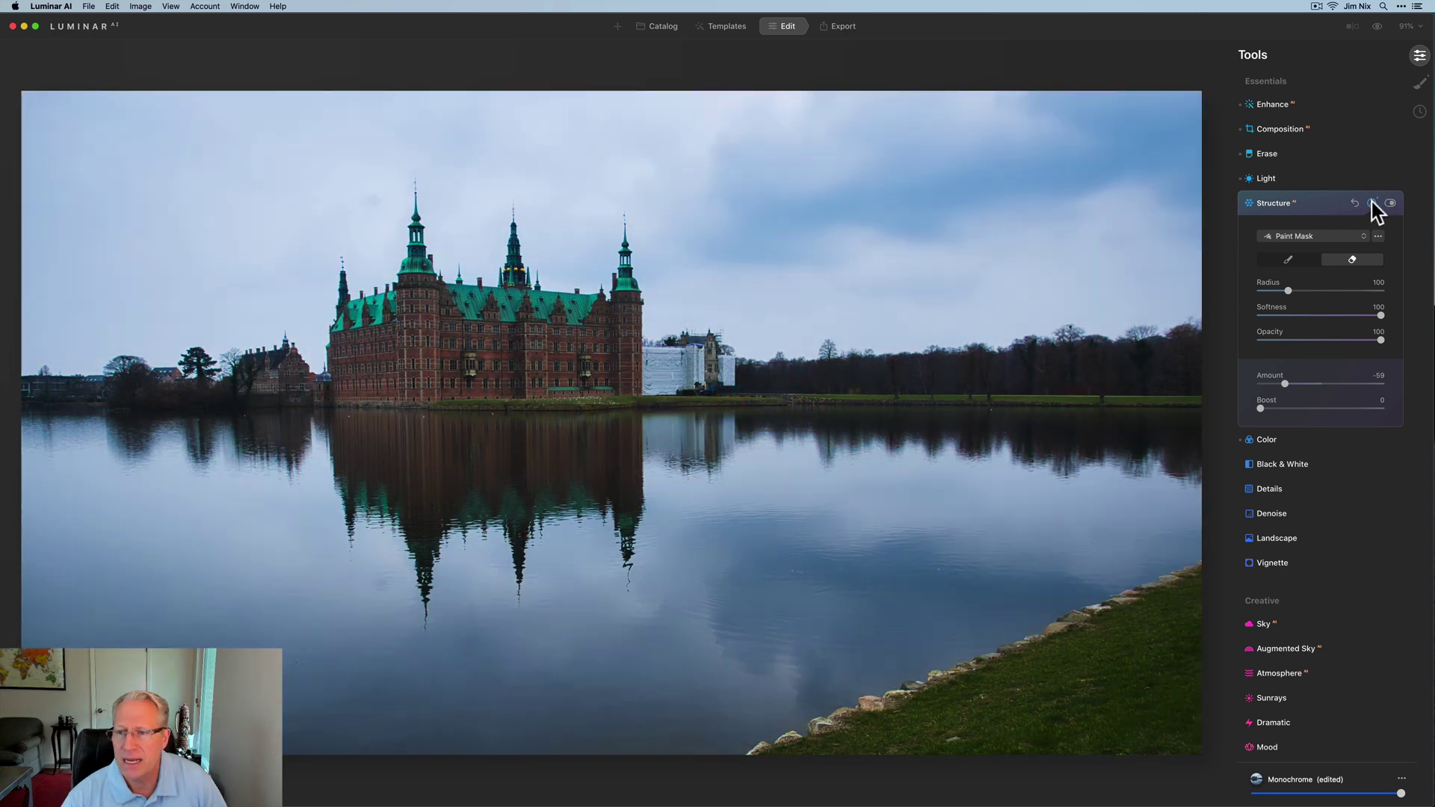
Desaturate the blues to -23 in the Color tool's HSL Saturation.
click(1372, 203)
click(1320, 203)
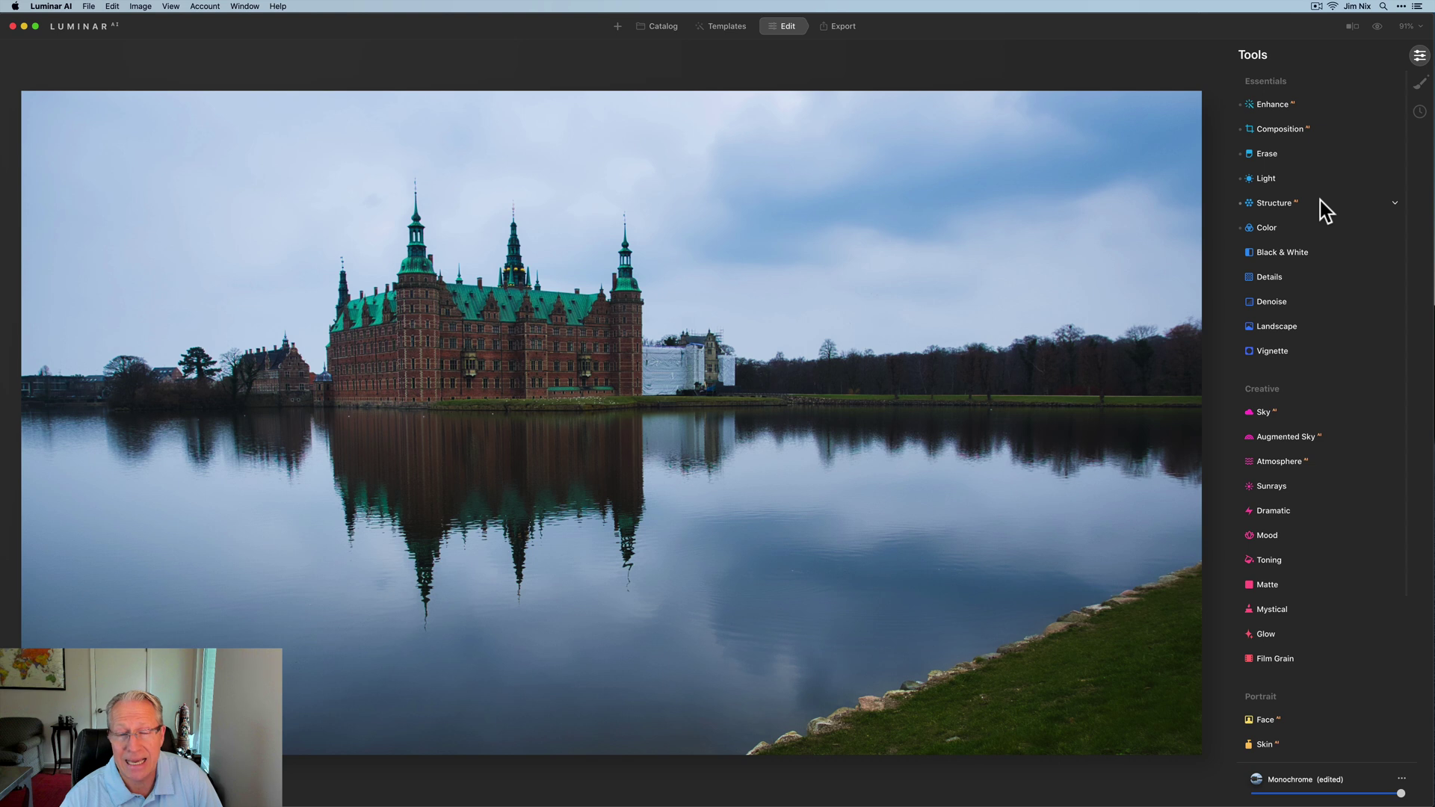
click(1264, 227)
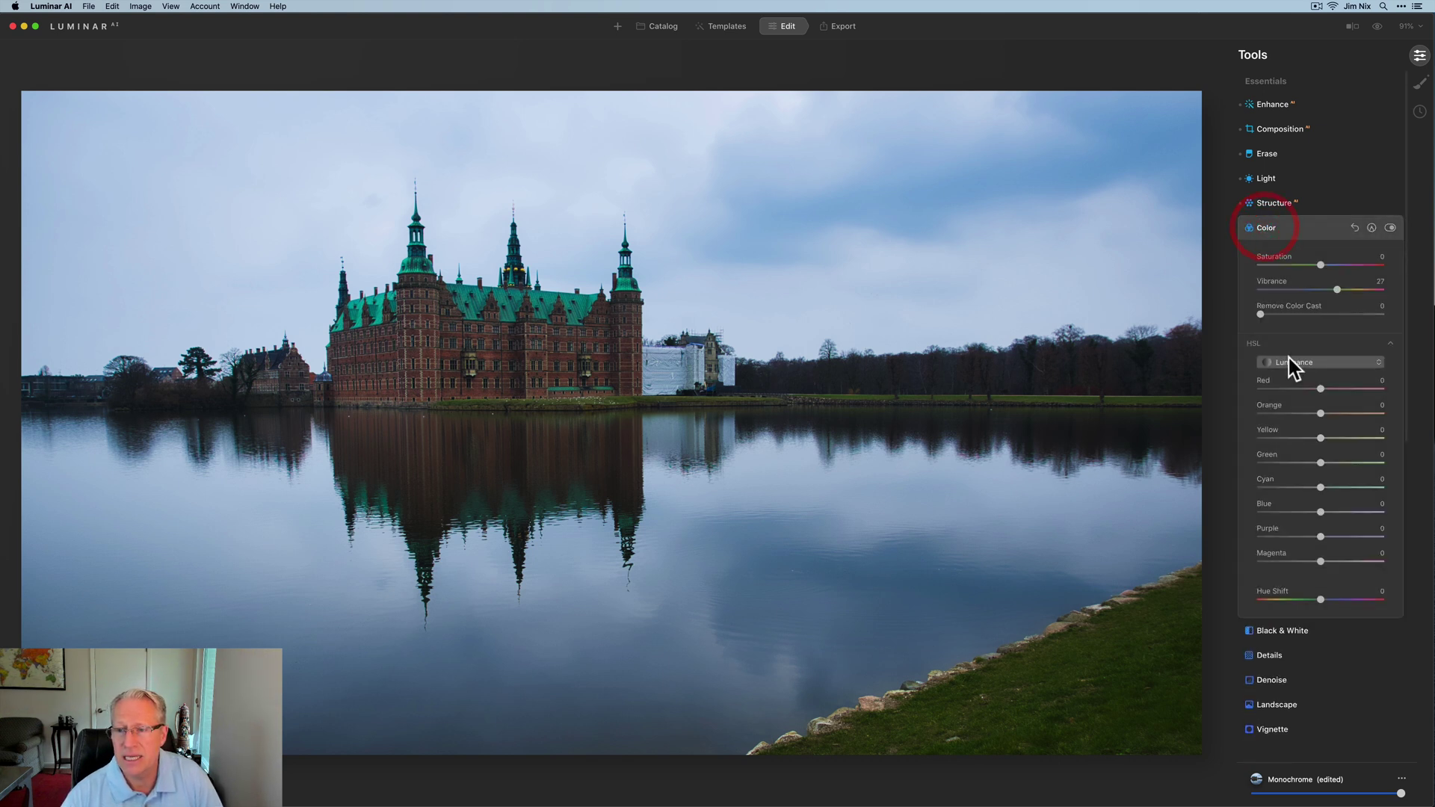
click(1313, 361)
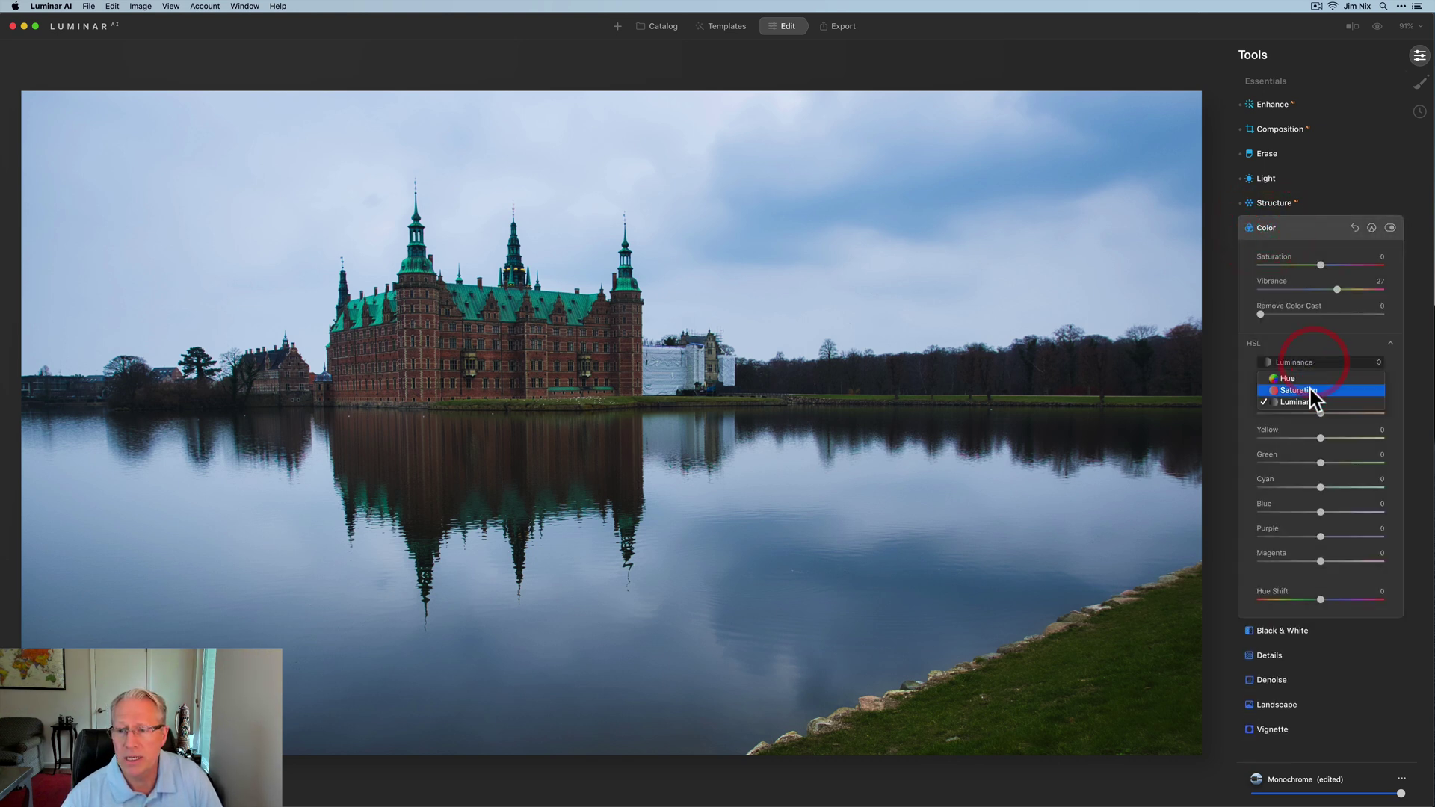
click(1309, 389)
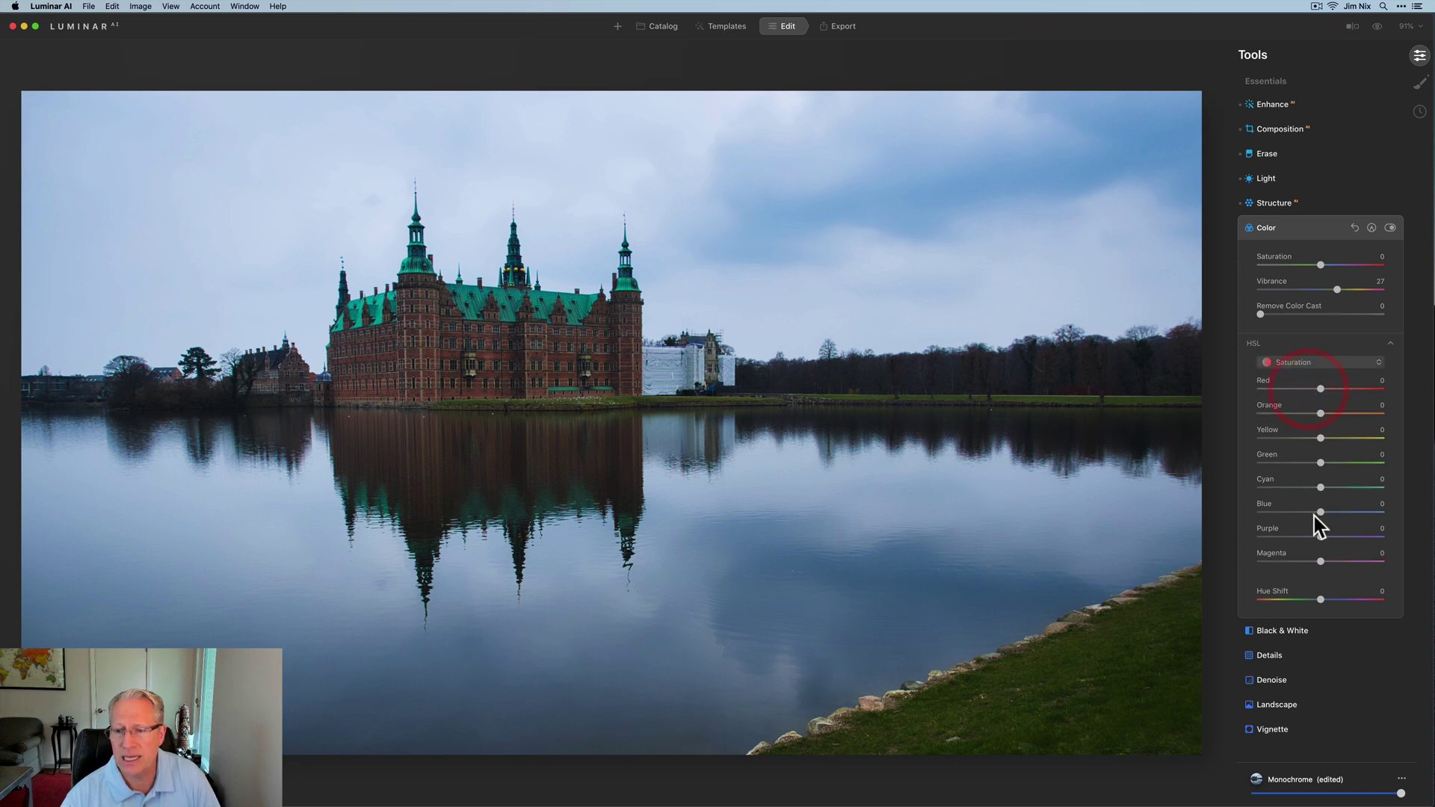
drag(1320, 512, 1308, 513)
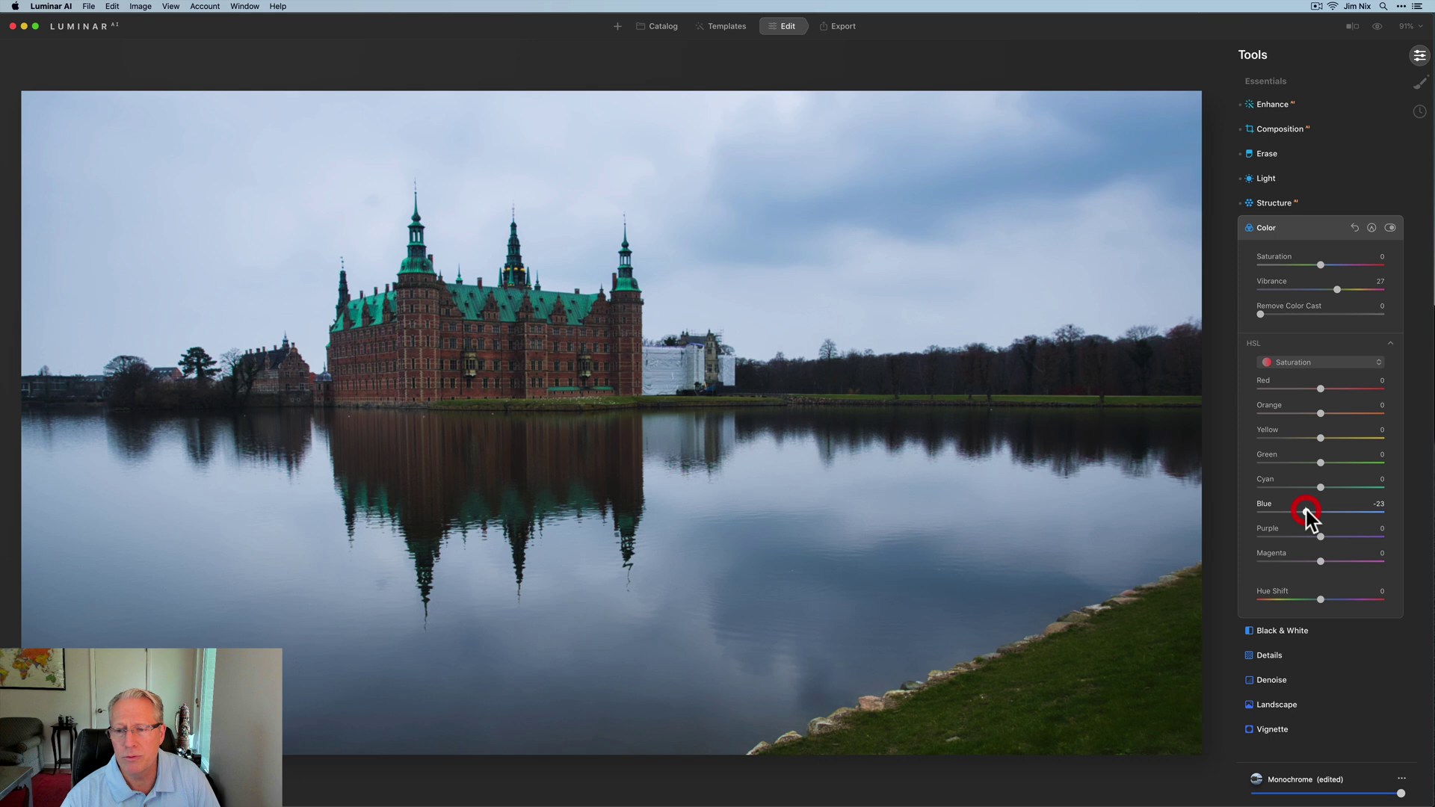
mouse_move(1337, 410)
mouse_down()
mouse_move(1330, 388)
mouse_move(1348, 387)
mouse_up()
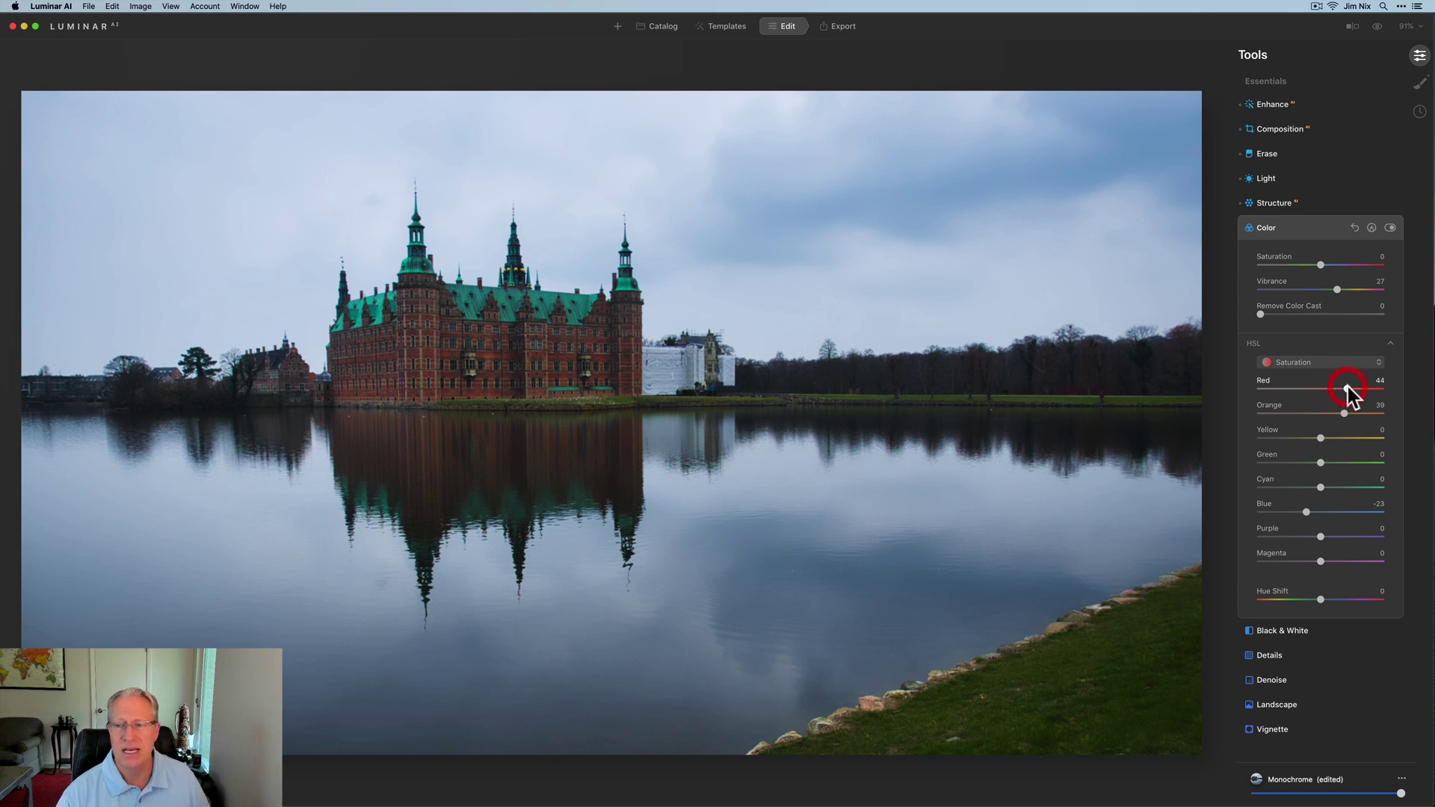
Brighten the oranges to 26 in HSL Luminance and boost orange saturation.
click(1335, 368)
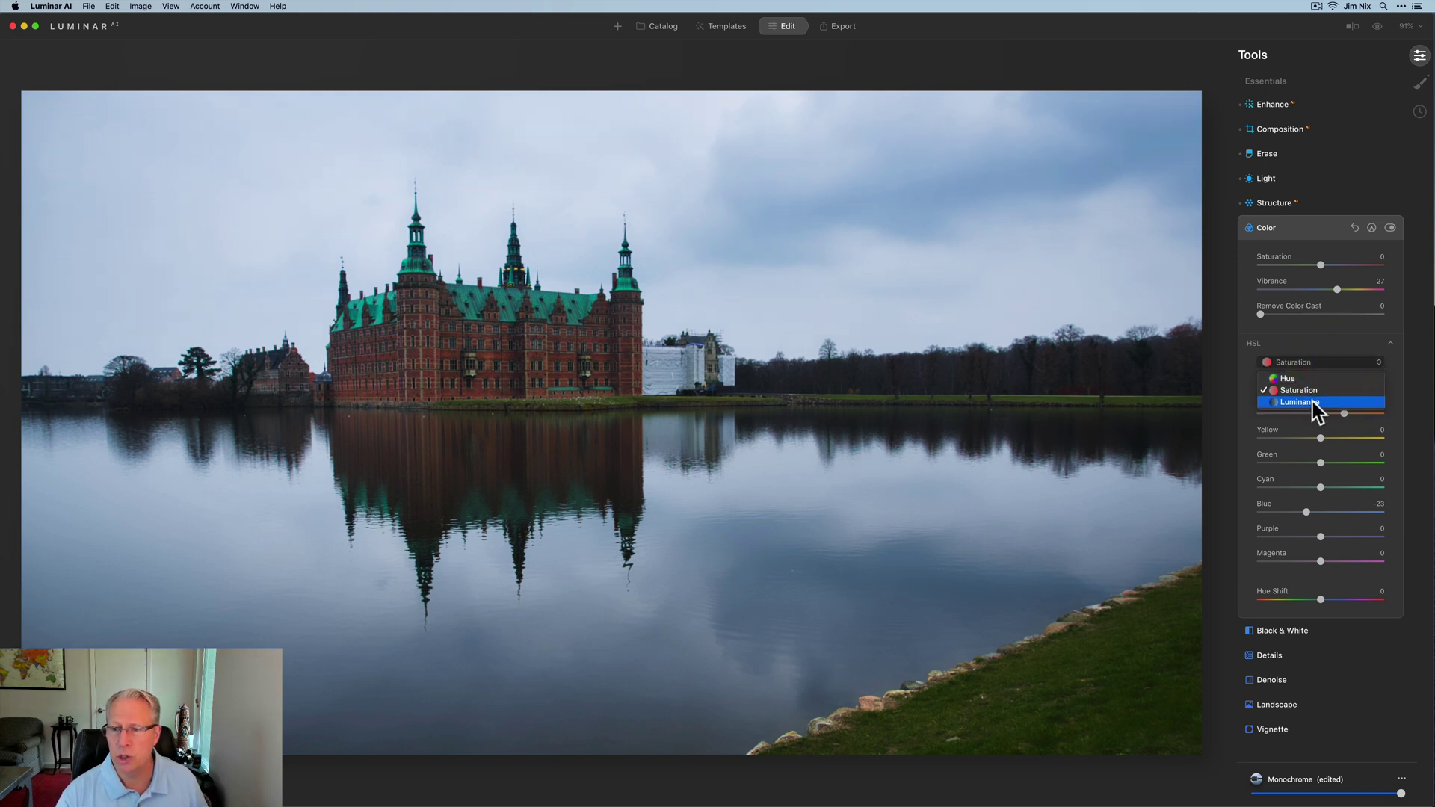
click(1312, 402)
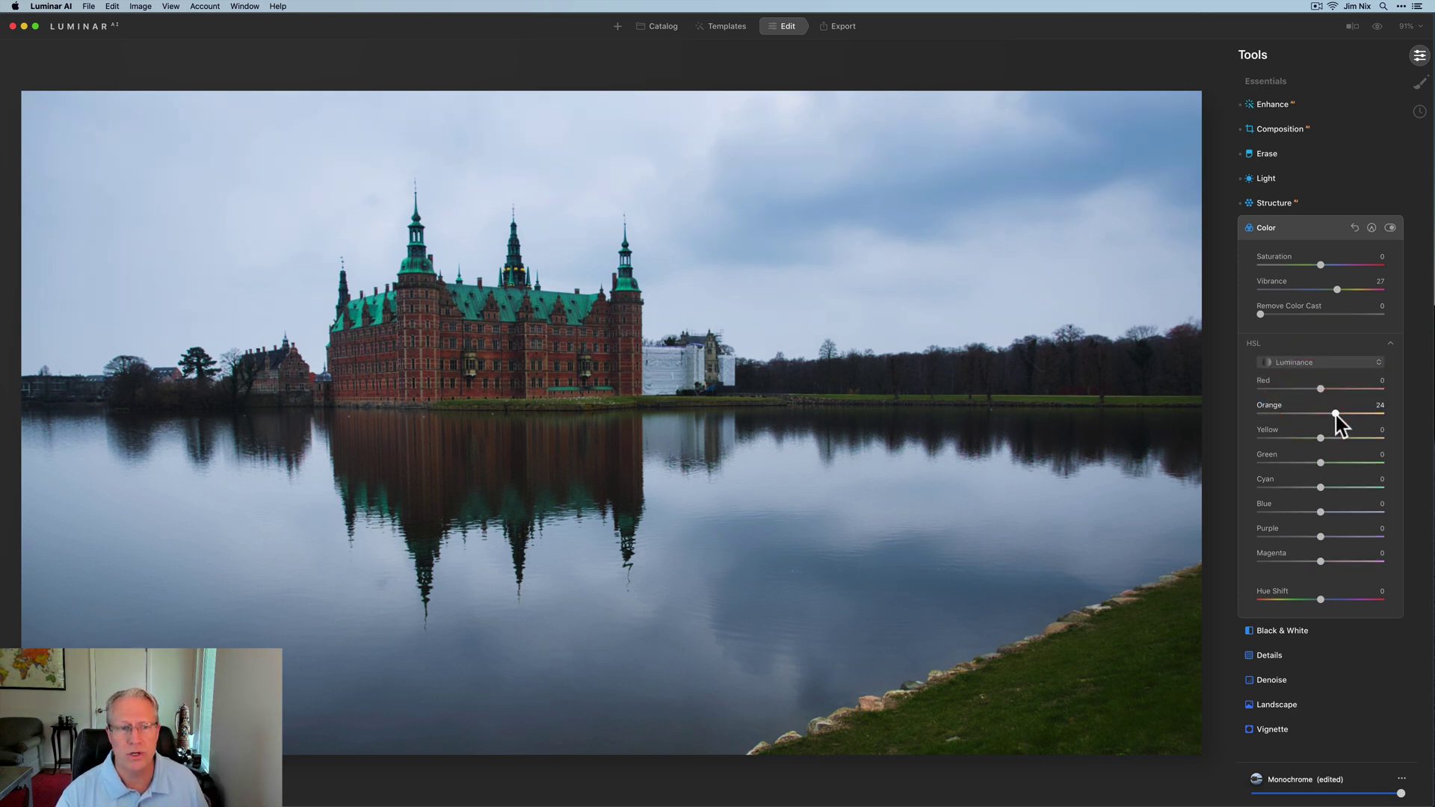
drag(1335, 416, 1328, 389)
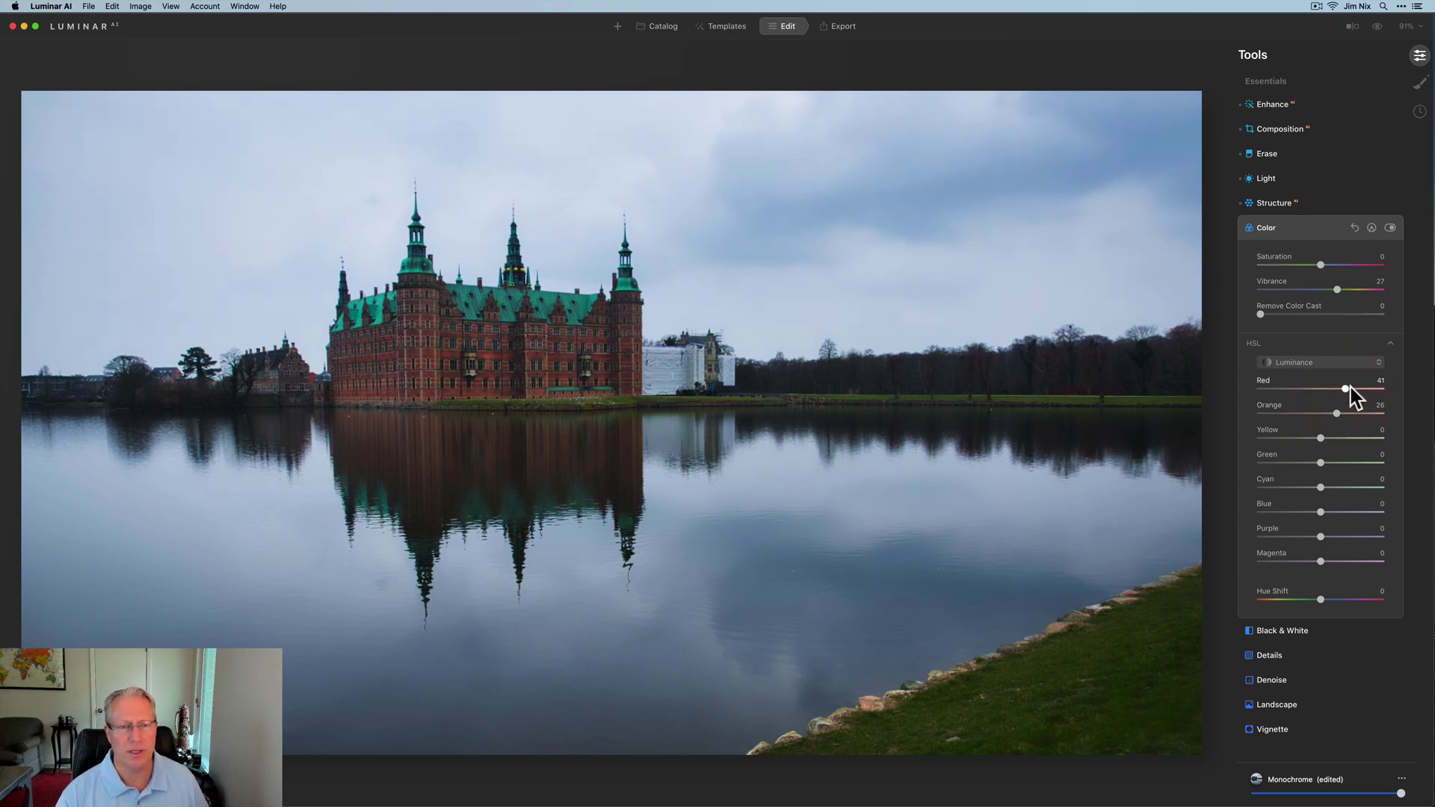
click(1330, 365)
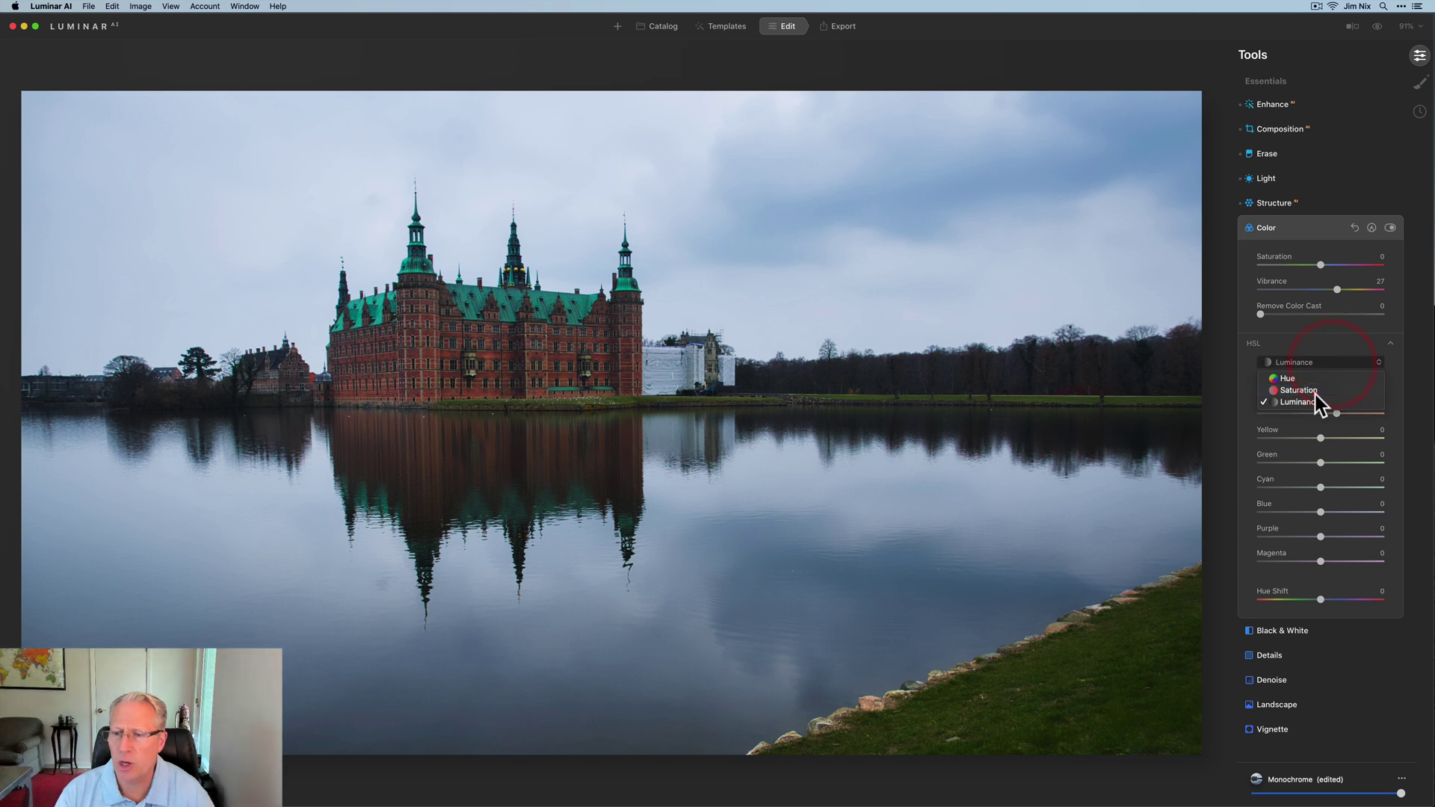
click(1313, 396)
drag(1322, 411, 1361, 388)
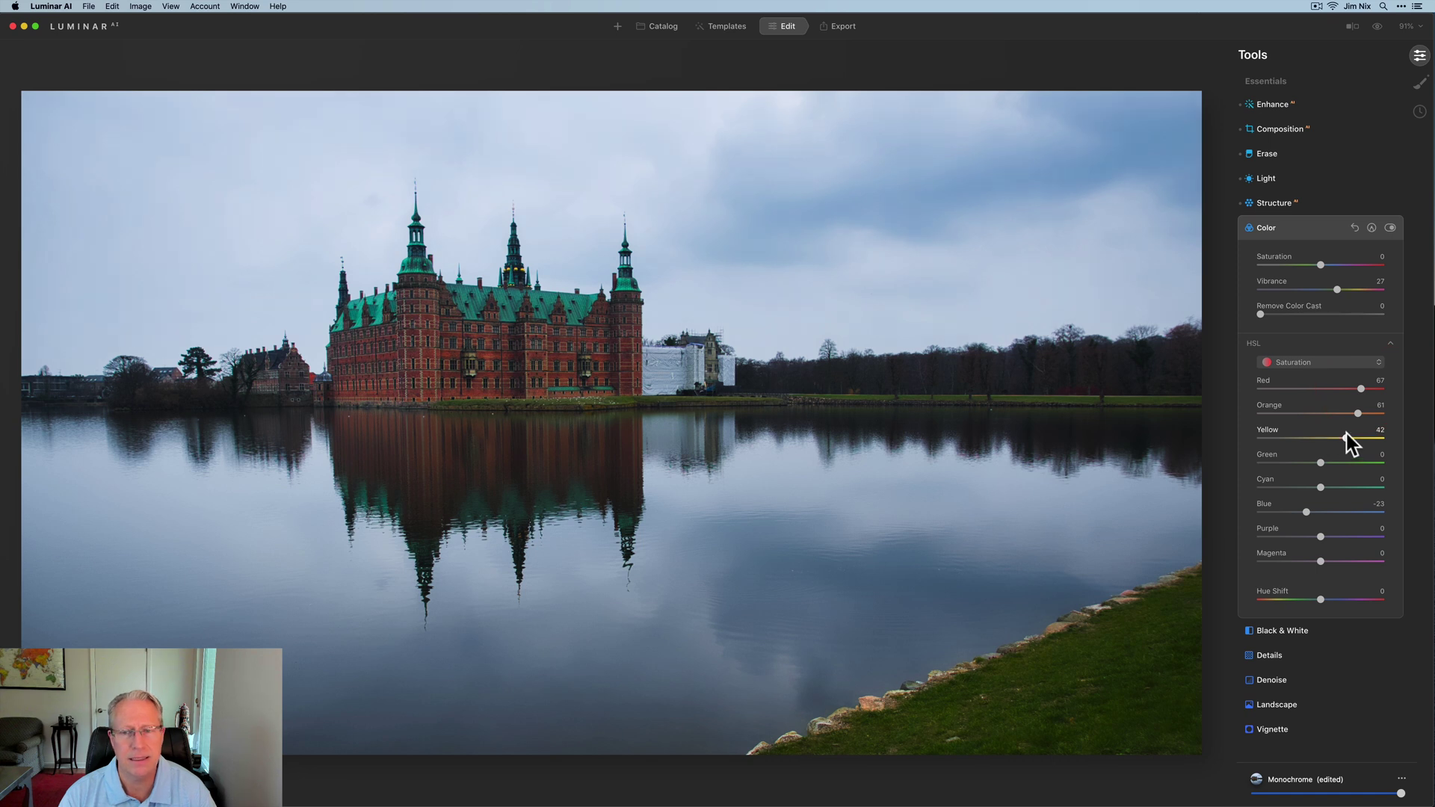
Brighten the yellows and darken greens to -54 luminance, then compare with Color off and on.
click(1334, 363)
click(1318, 404)
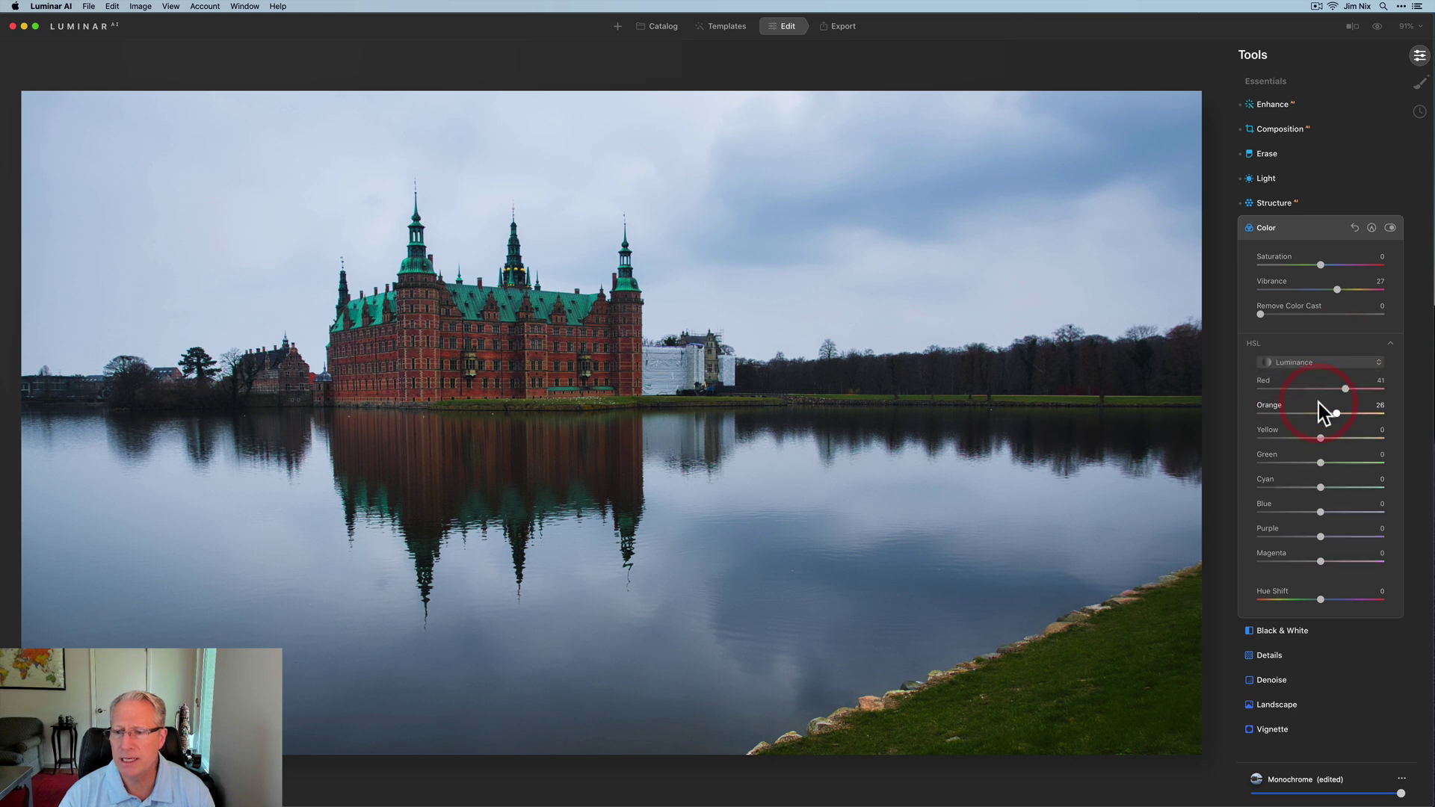
drag(1322, 438, 1294, 464)
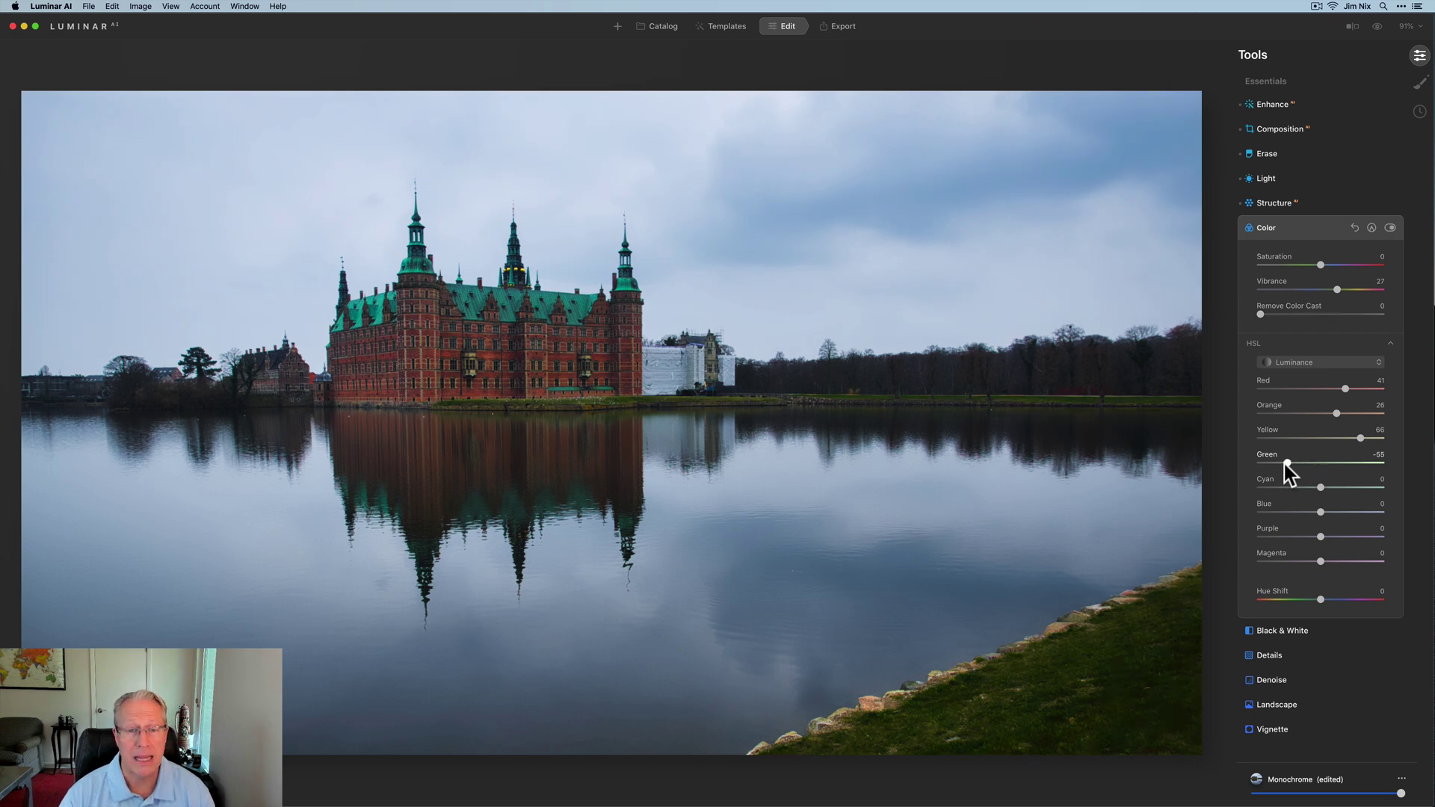
drag(1284, 464, 1284, 465)
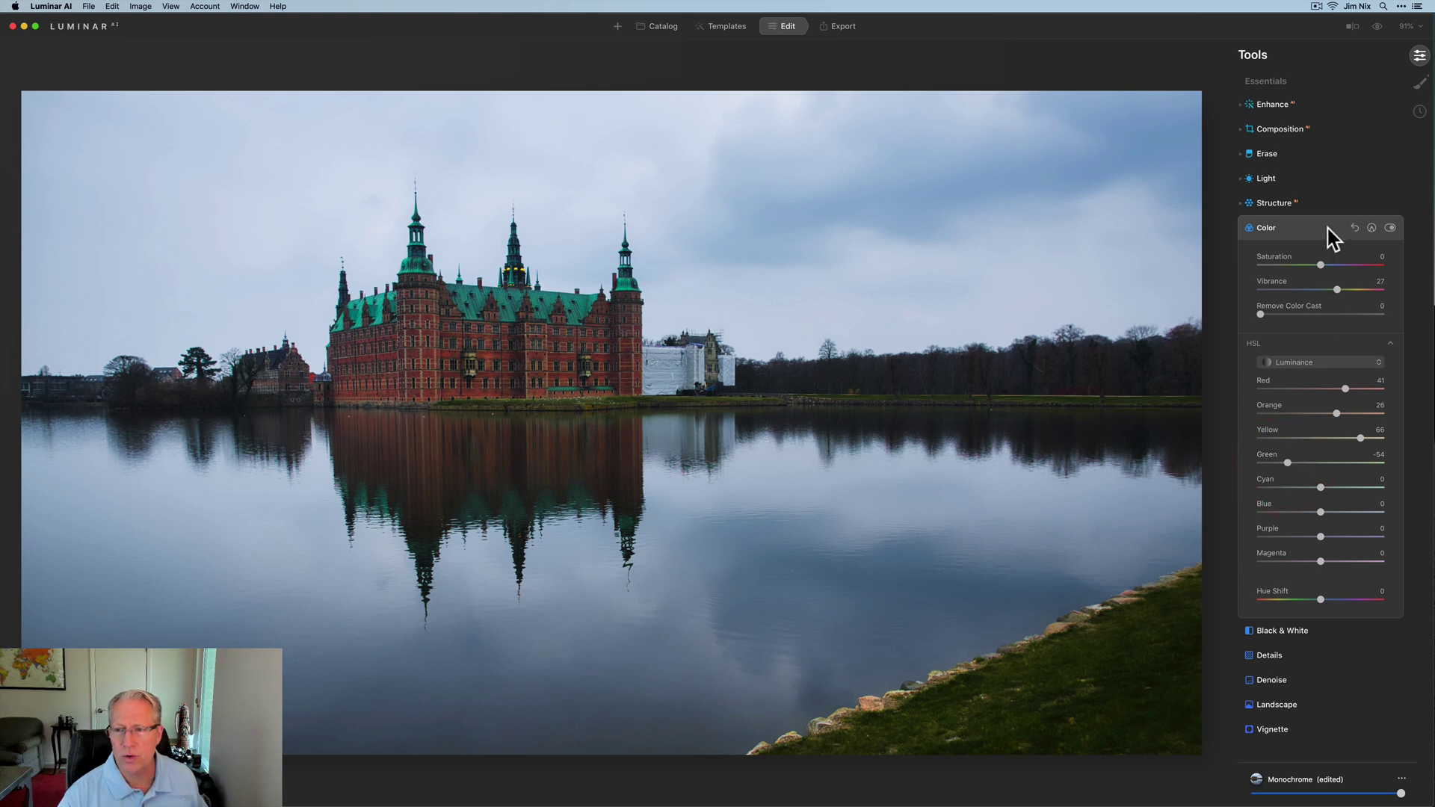
click(1321, 228)
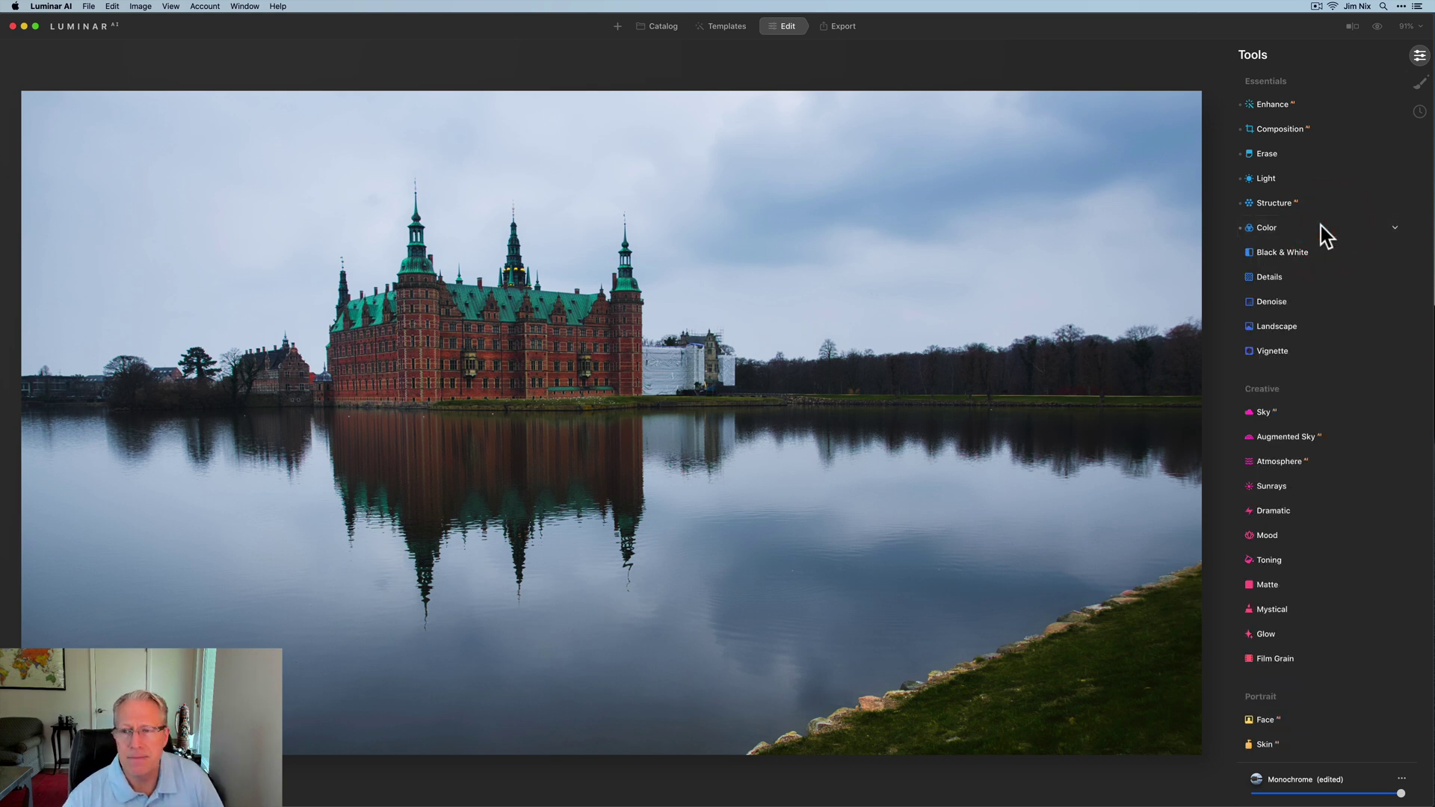
click(1321, 227)
click(1389, 228)
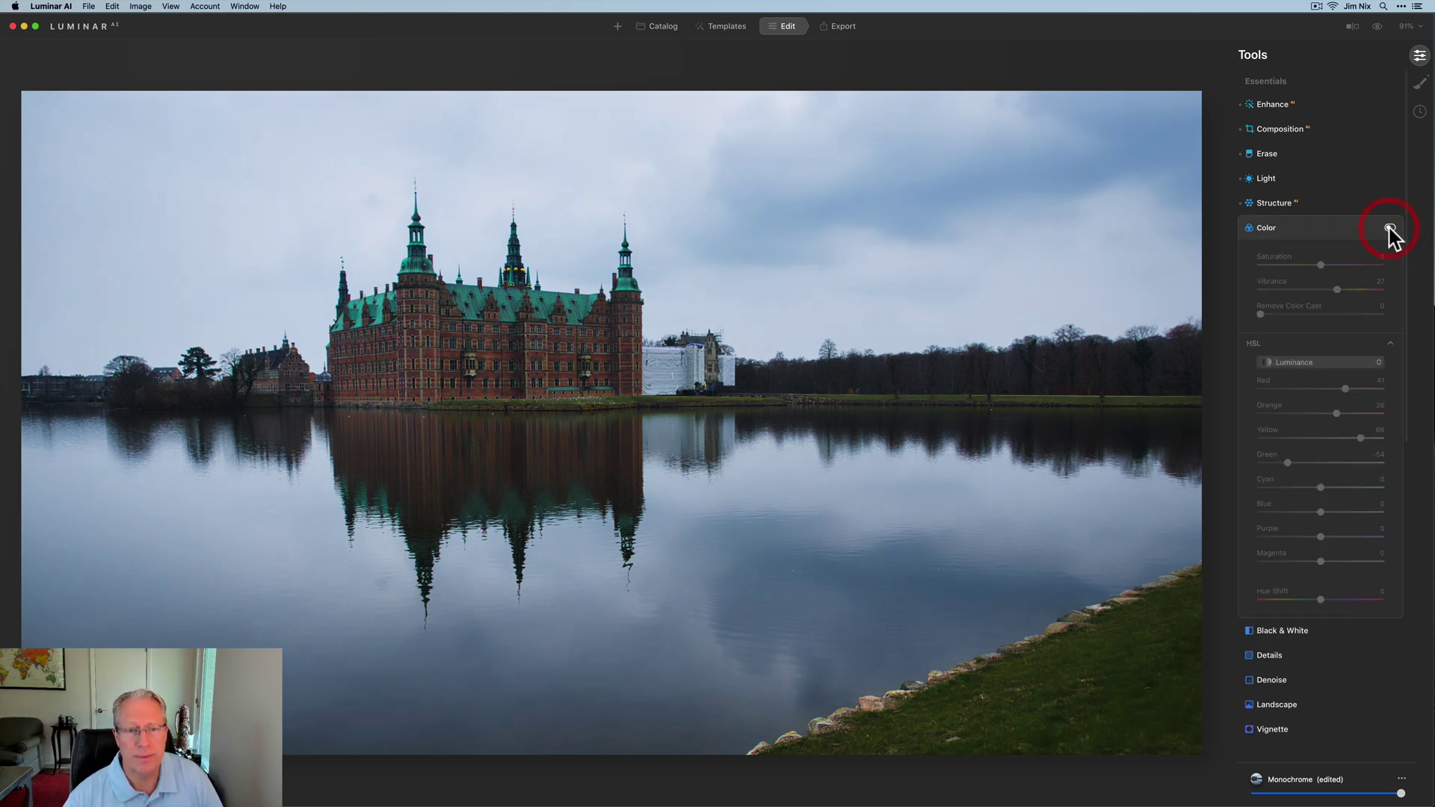
click(1389, 227)
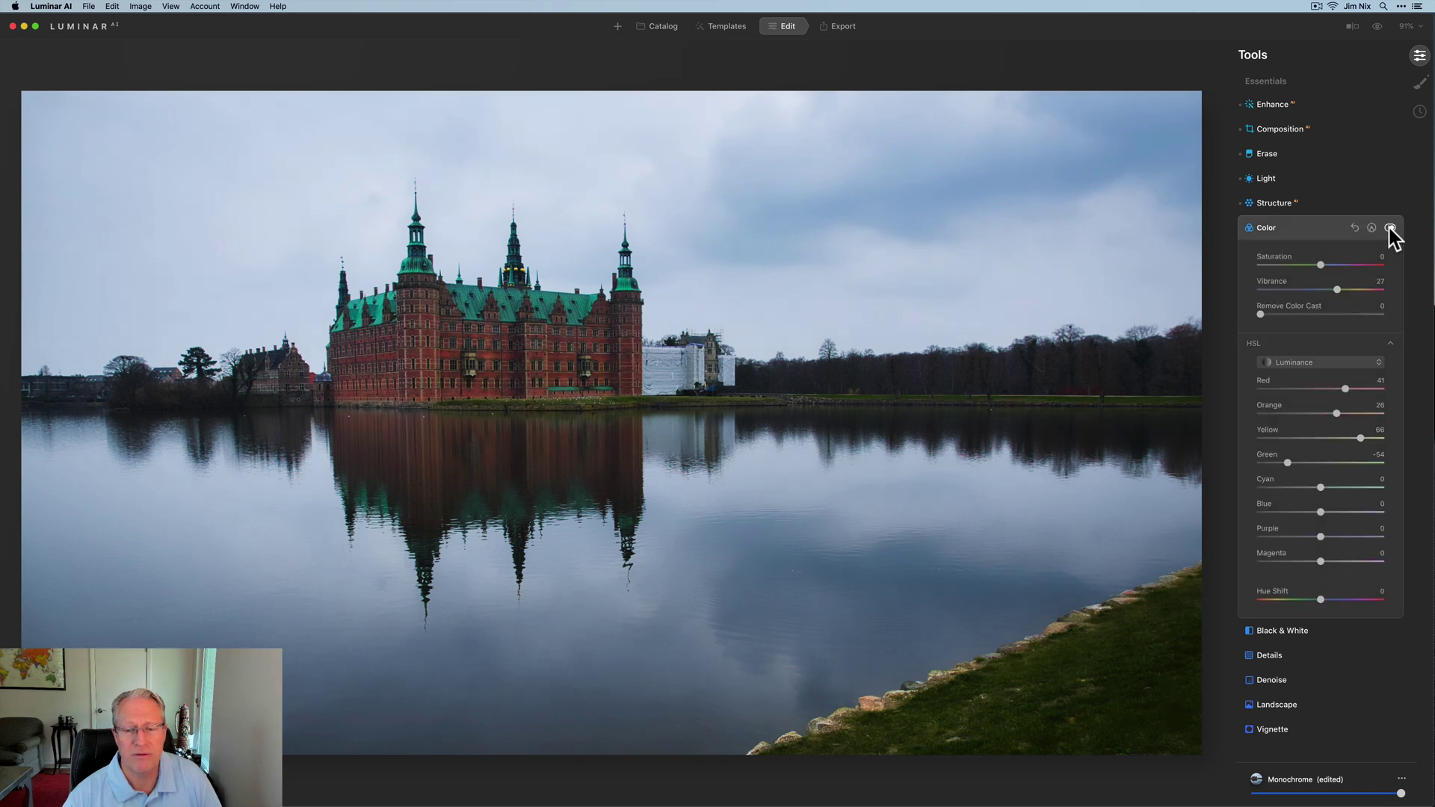
click(1311, 229)
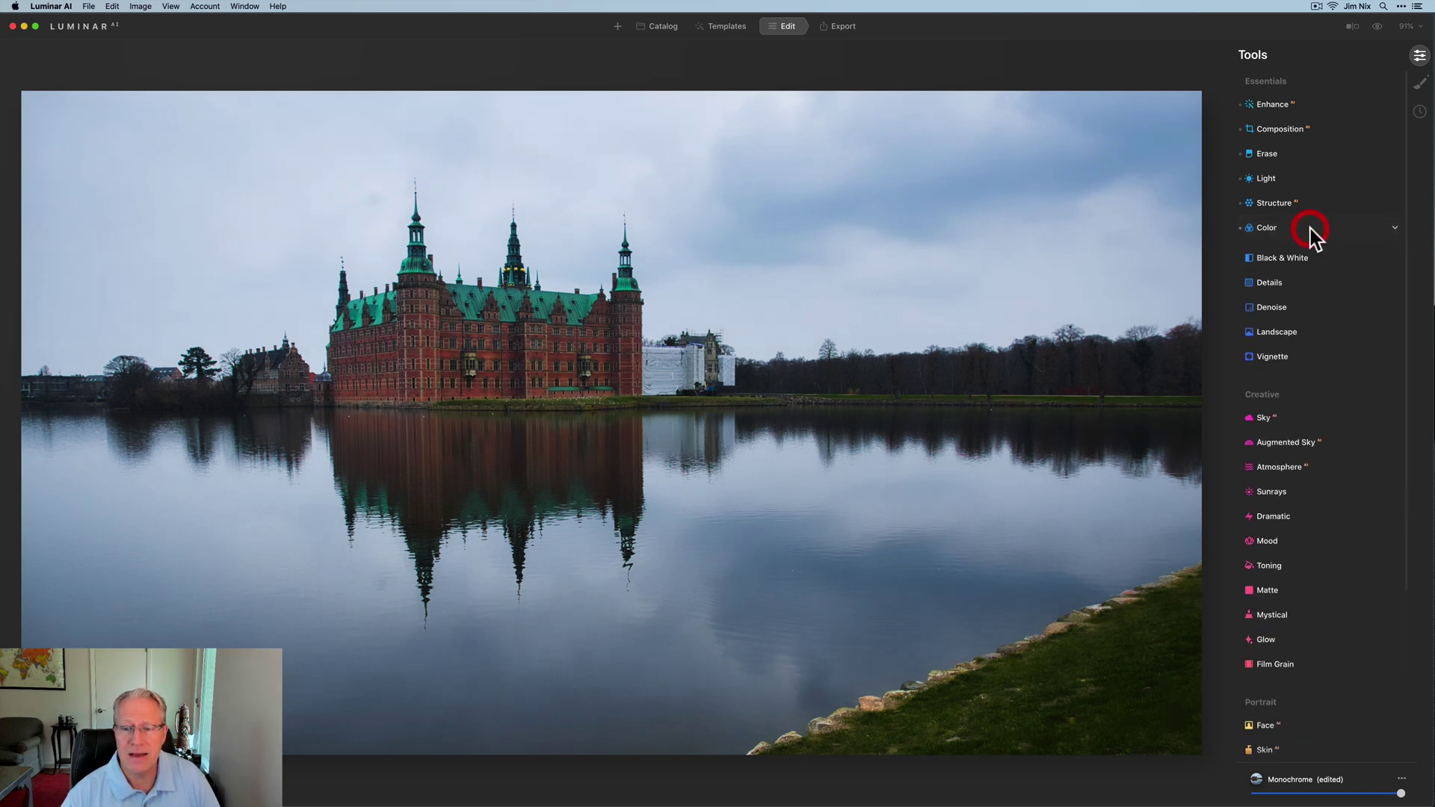
Warm the castle and foreground with Landscape Golden Hour at 37.
click(1281, 326)
drag(1262, 385, 1309, 370)
click(1310, 370)
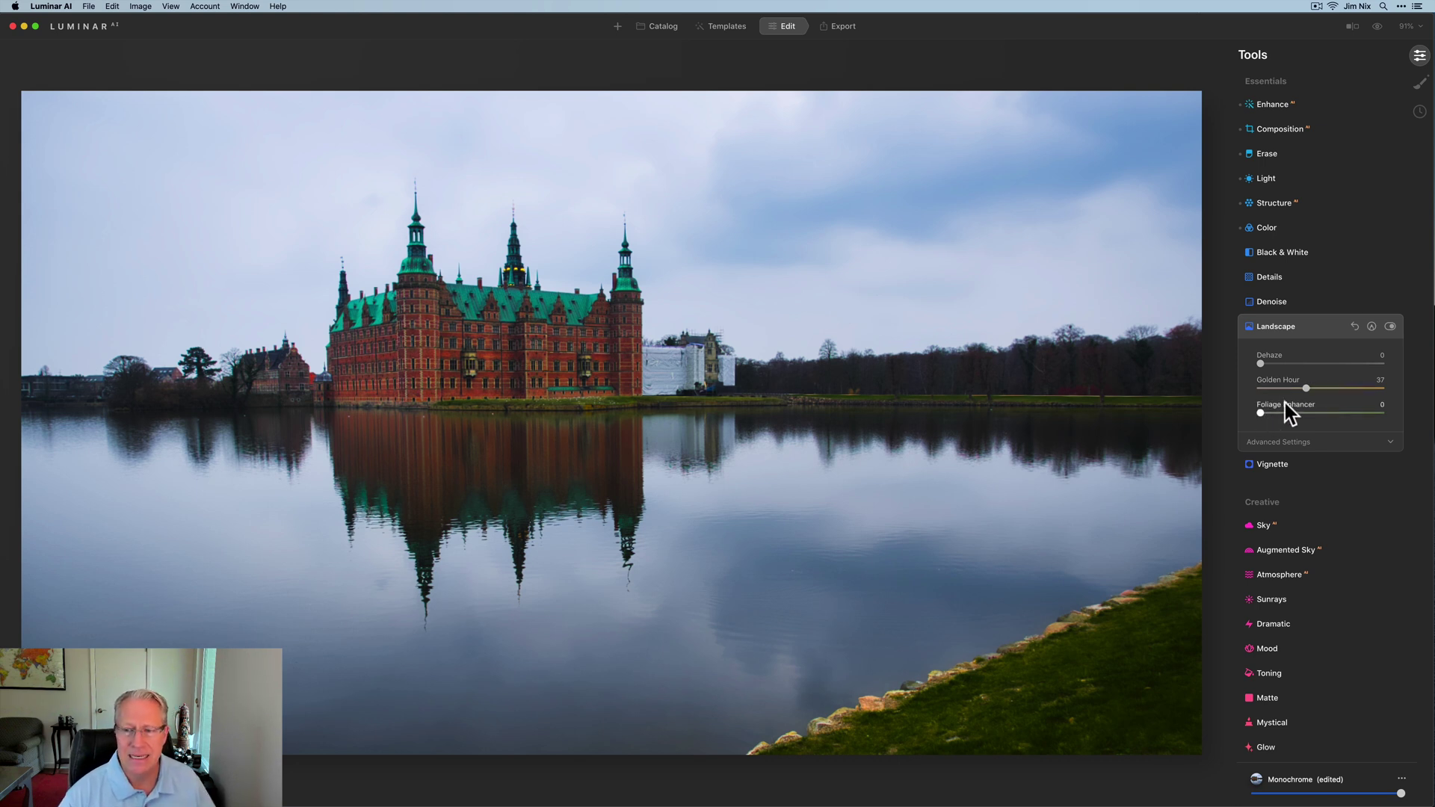
Apply the Mystical effect at Amount 40 and compare it hidden and shown.
click(1314, 330)
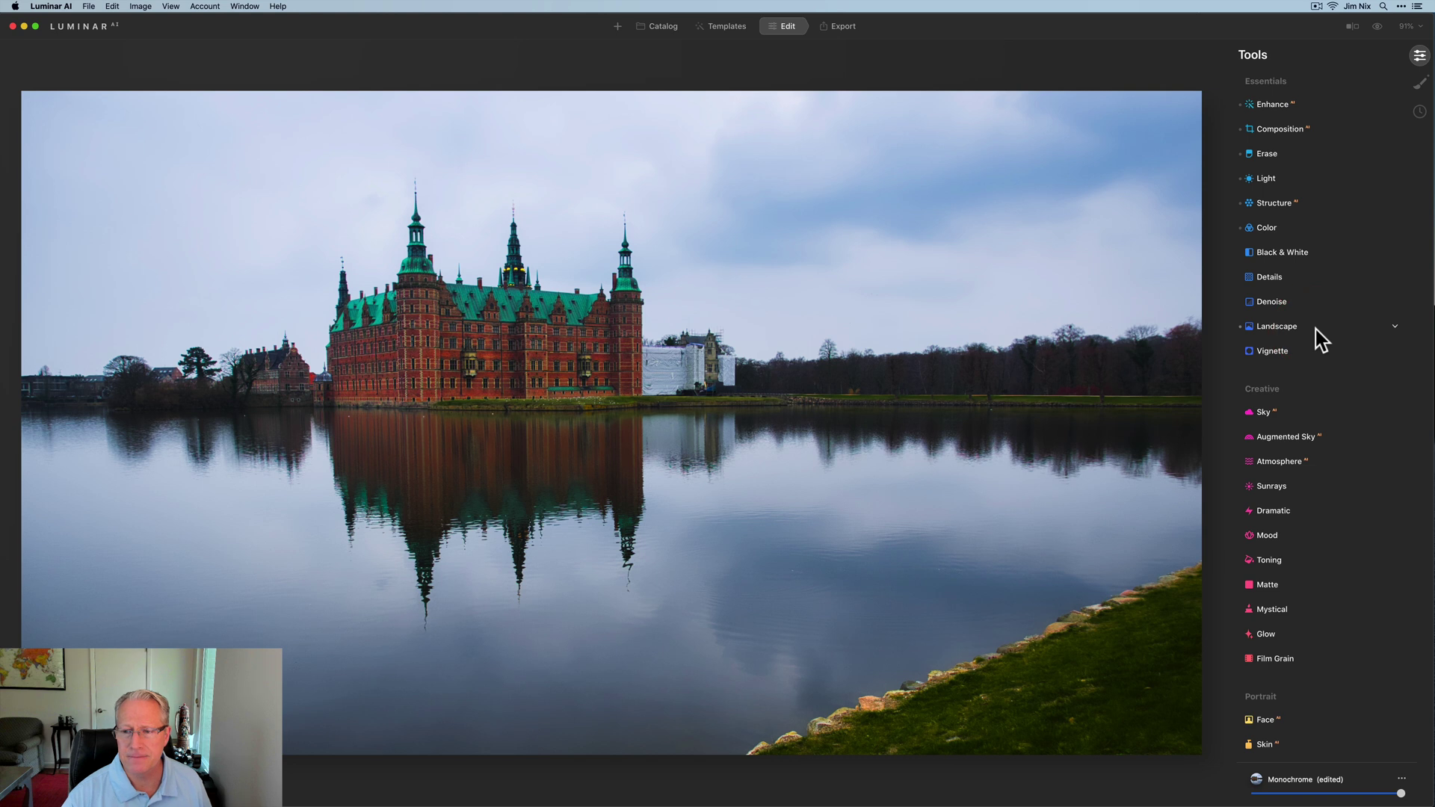
scroll(1271, 486, down, 2)
click(1269, 550)
scroll(1266, 550, down, 3)
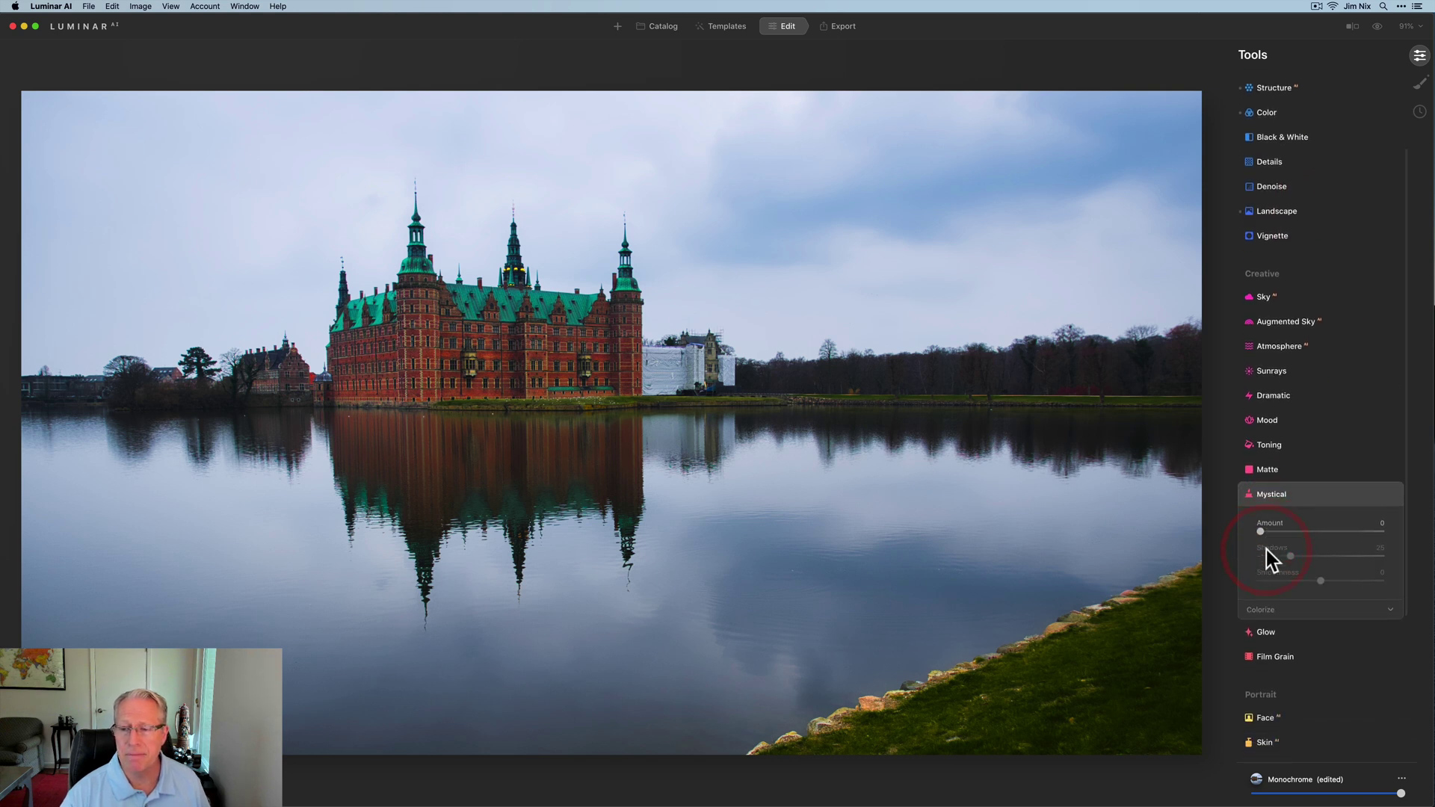
drag(1264, 498, 1307, 498)
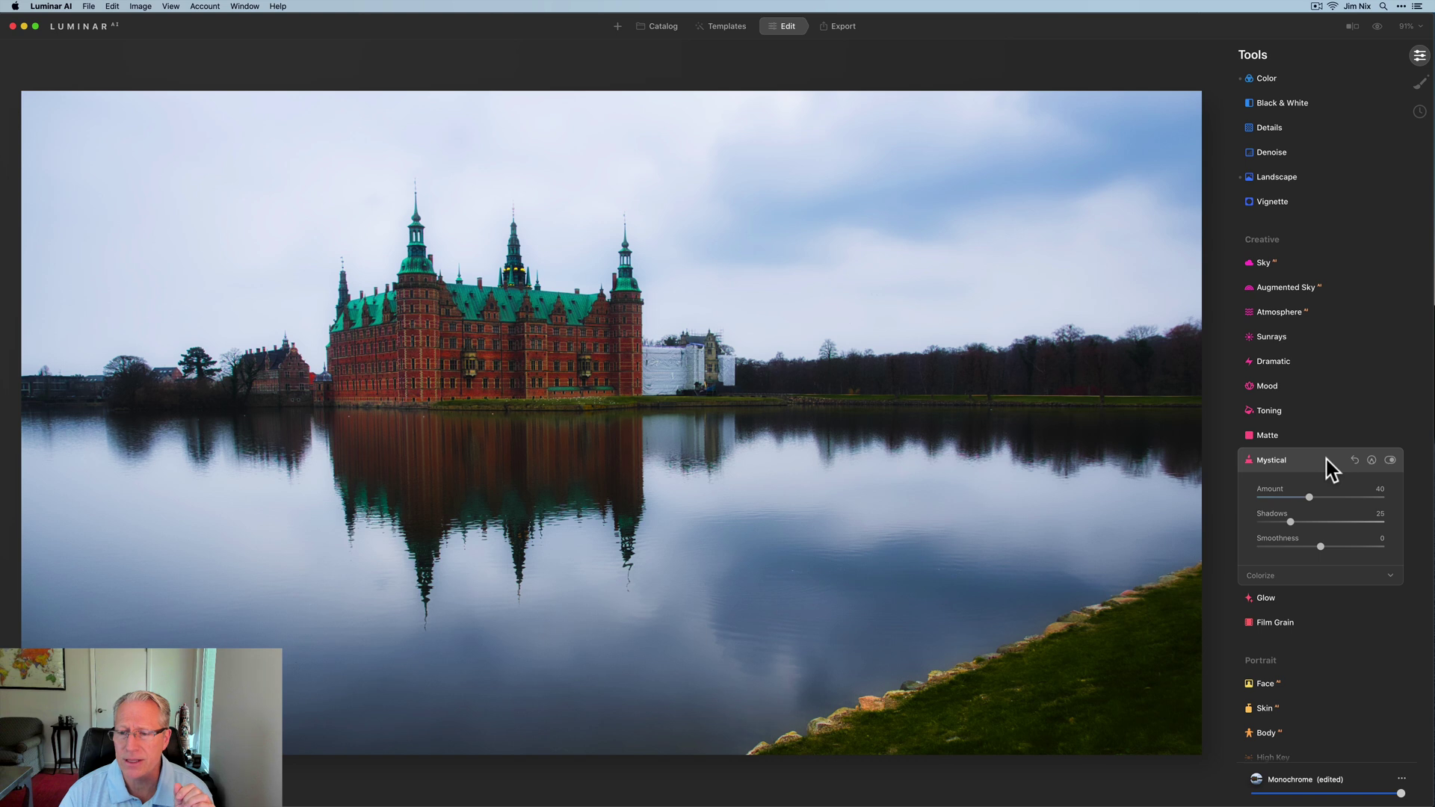
click(1389, 460)
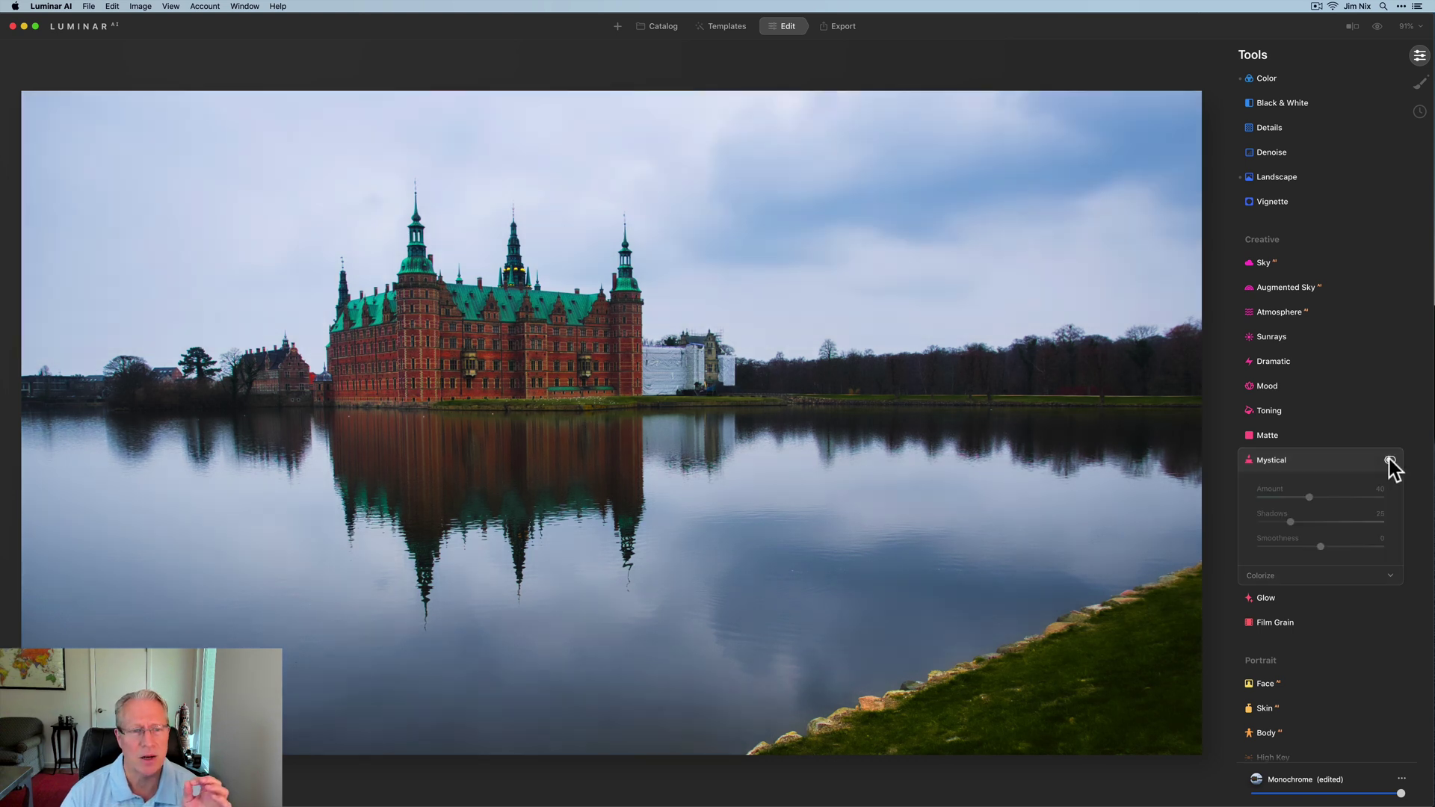
click(1390, 461)
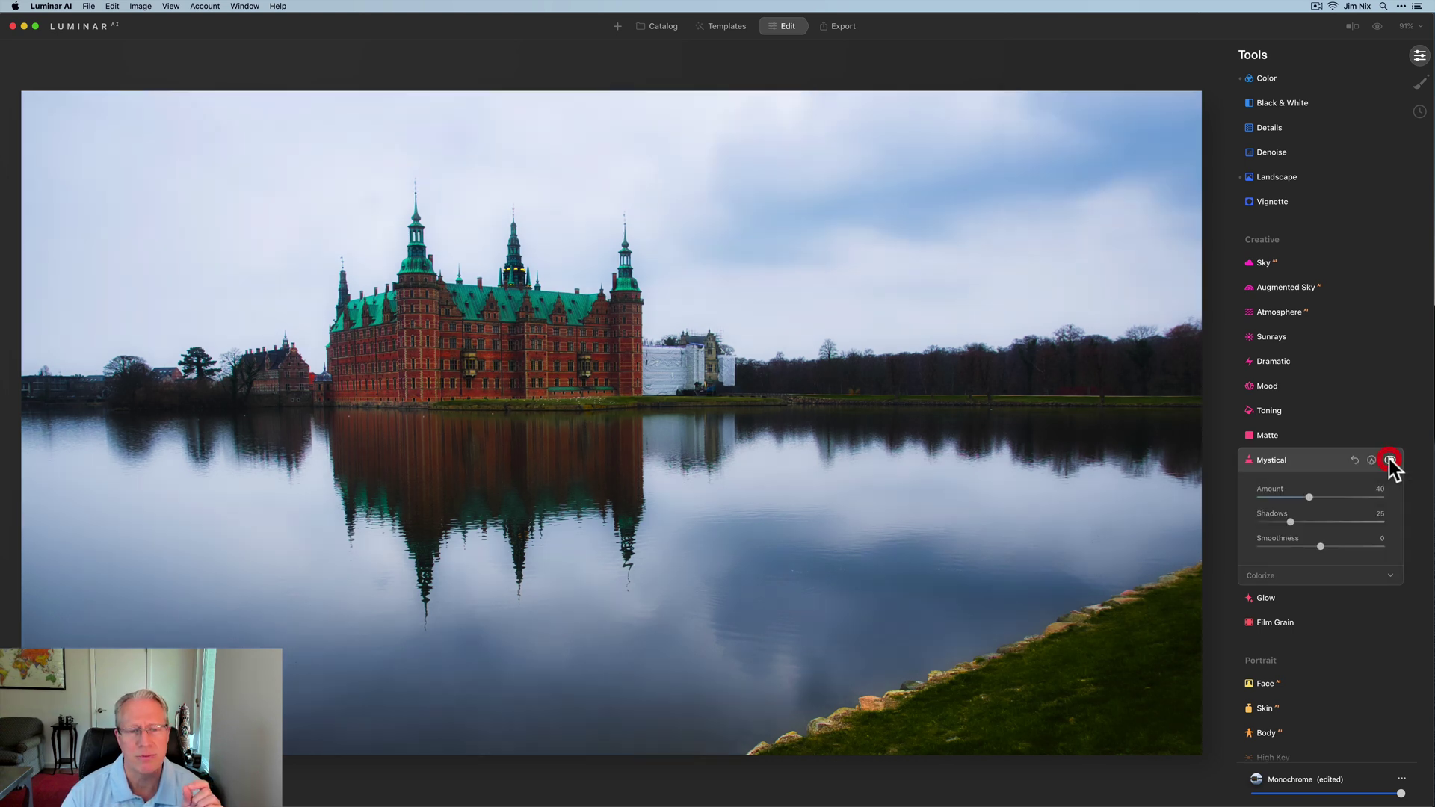
click(1315, 460)
scroll(1315, 460, down, 3)
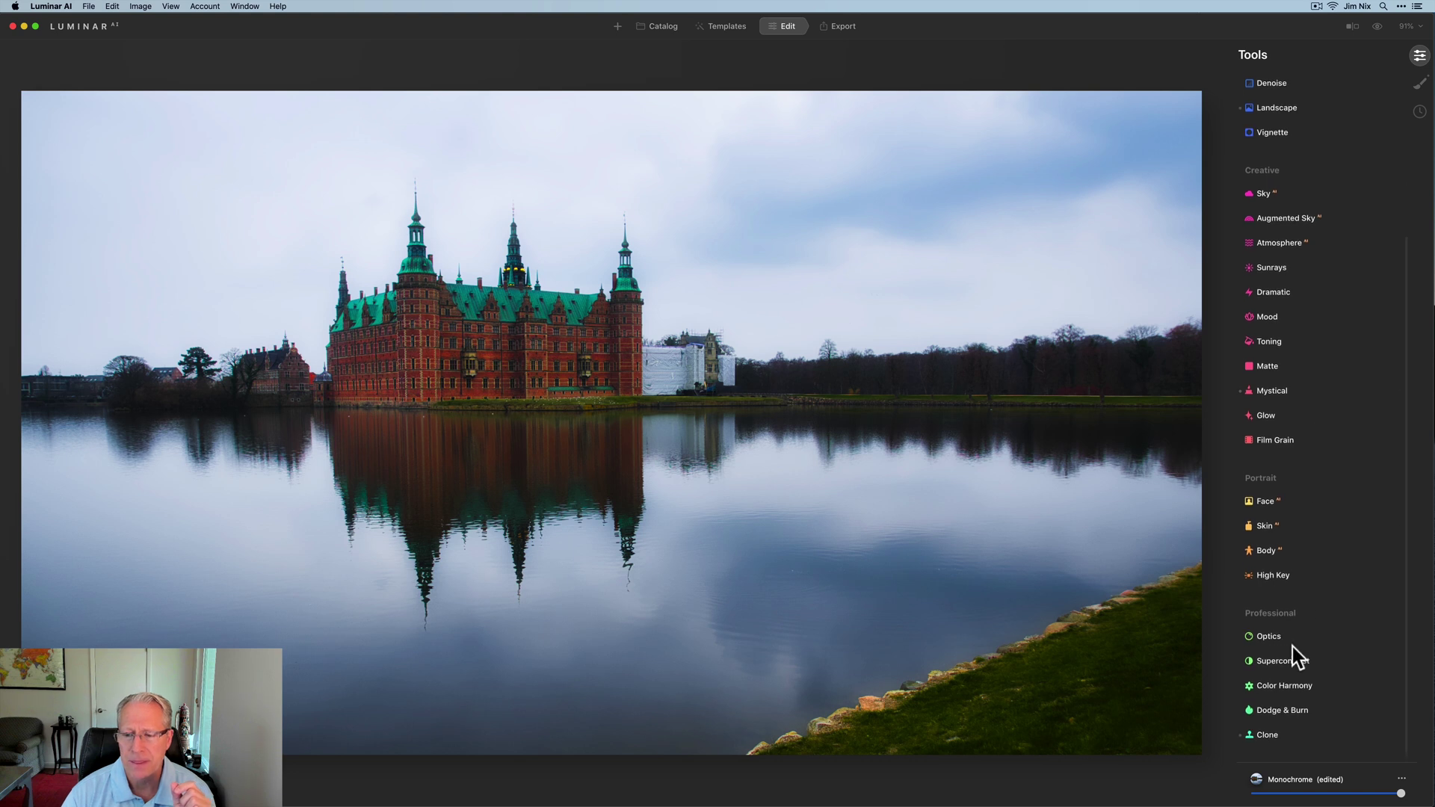
Set Supercontrast Highlights 21/39, Midtones 22/-35, Shadows 27/-30 and compare it off.
click(1290, 664)
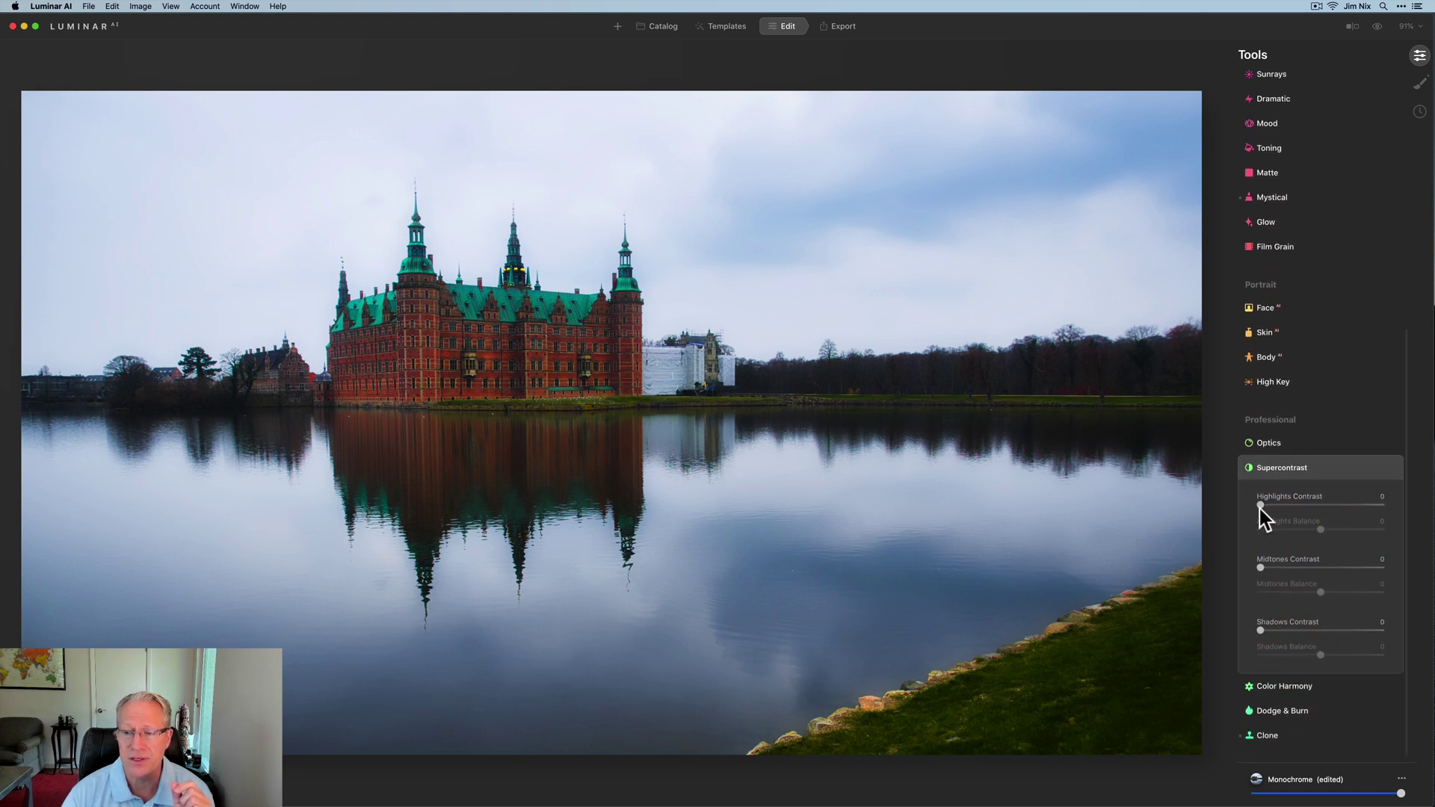
mouse_move(1260, 505)
mouse_down()
mouse_move(1304, 505)
mouse_move(1285, 499)
mouse_up()
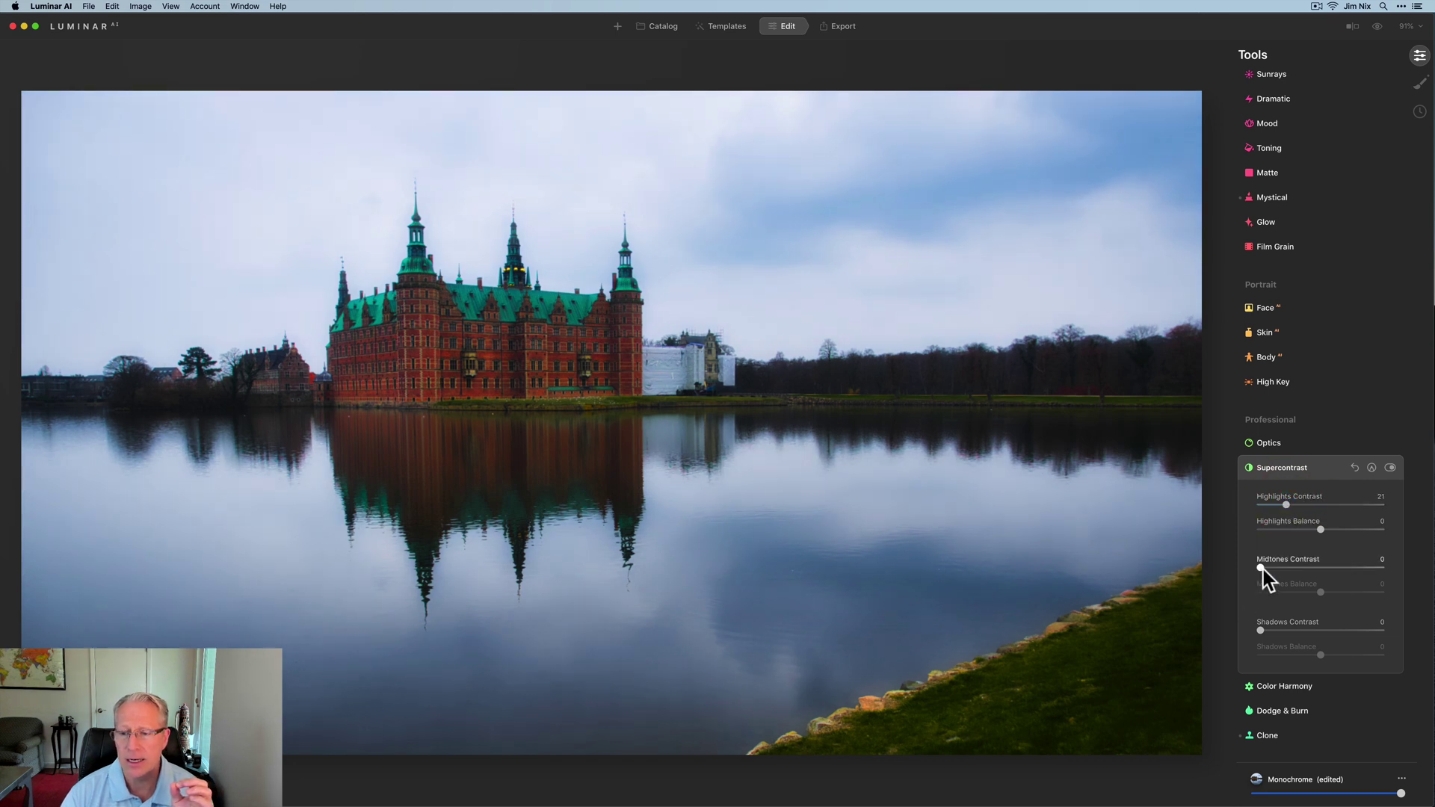
drag(1262, 568, 1290, 568)
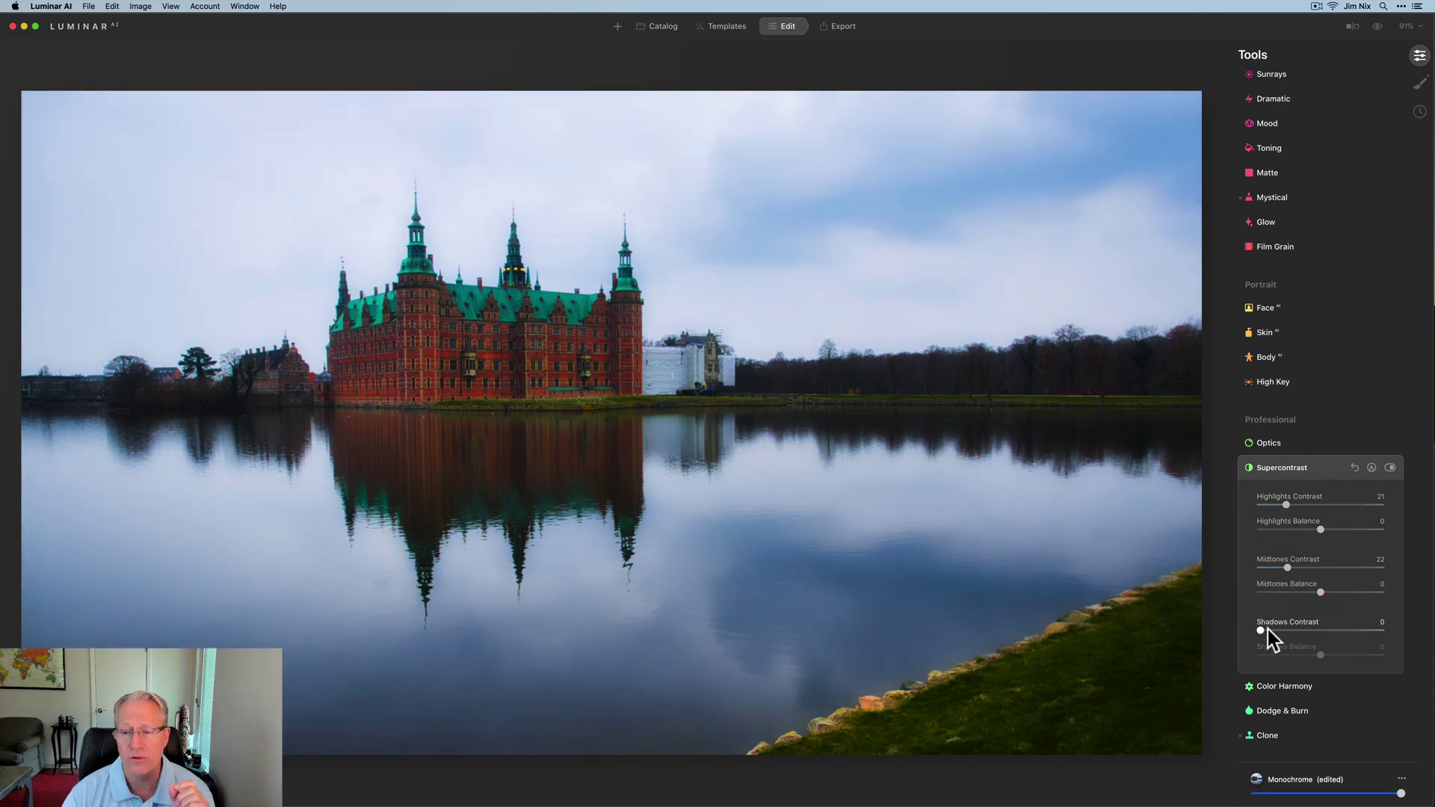
drag(1267, 629, 1293, 629)
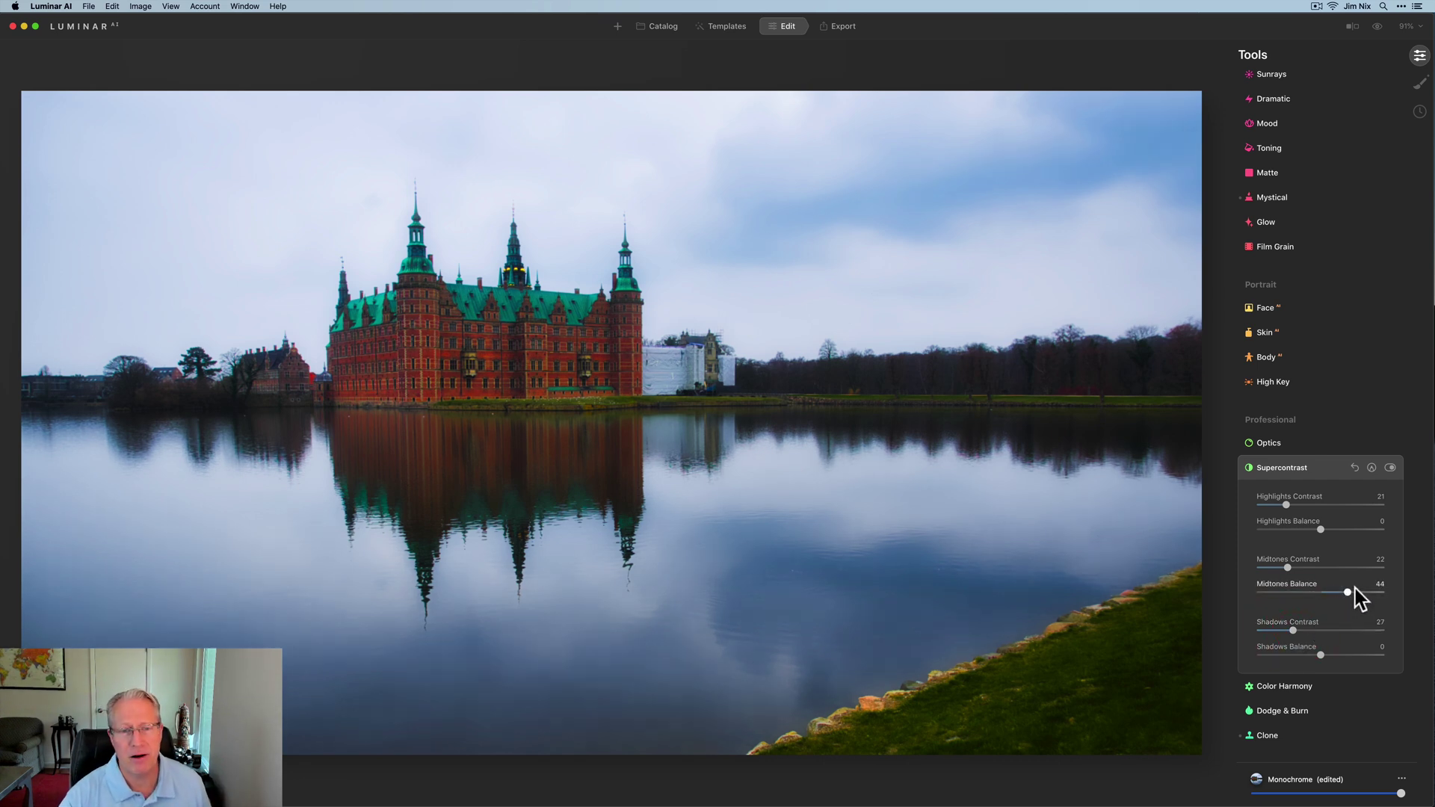
drag(1355, 589, 1299, 592)
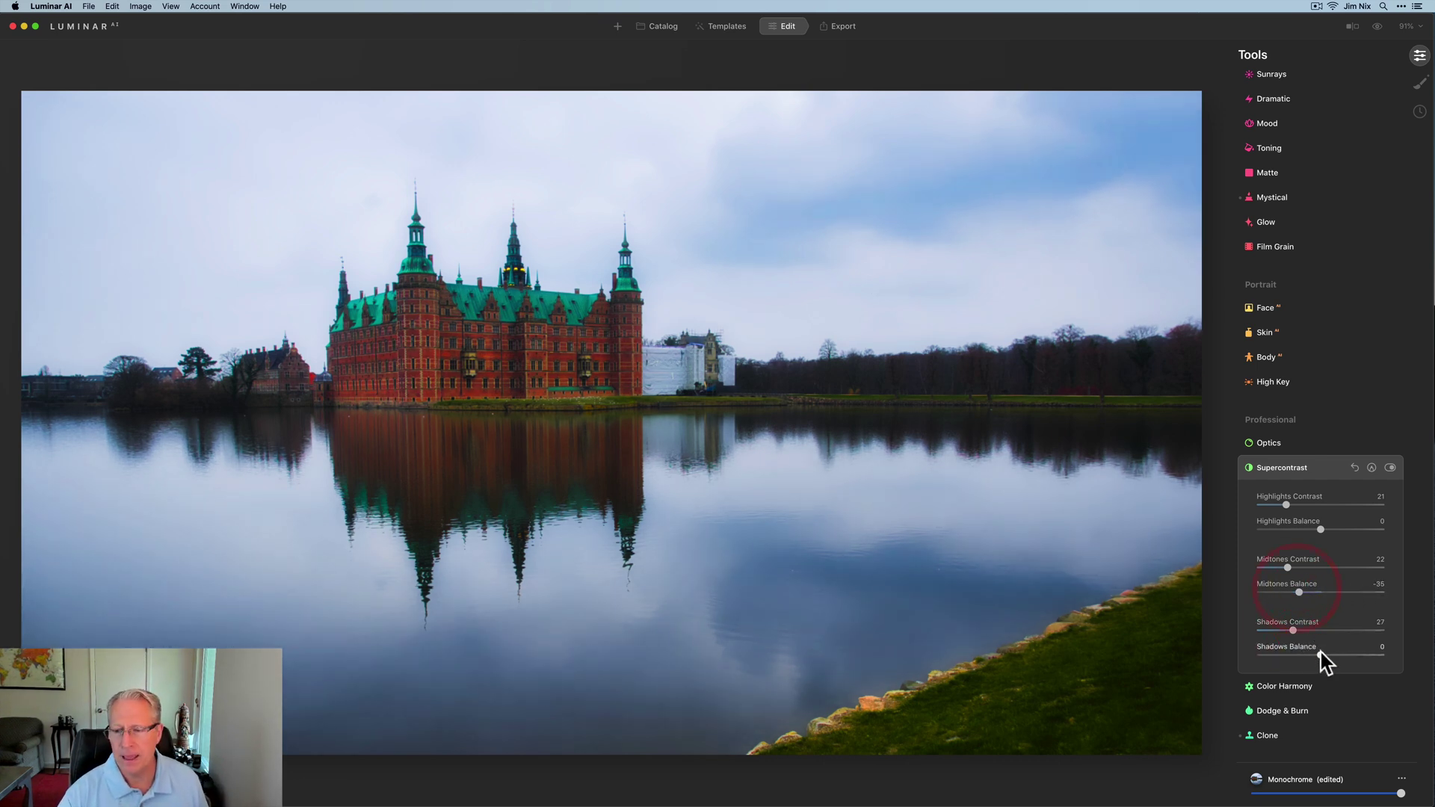
mouse_move(1320, 655)
mouse_down()
mouse_move(1361, 655)
mouse_move(1302, 654)
mouse_up()
mouse_move(1320, 529)
mouse_down()
mouse_move(1289, 529)
mouse_move(1345, 529)
mouse_up()
click(1390, 467)
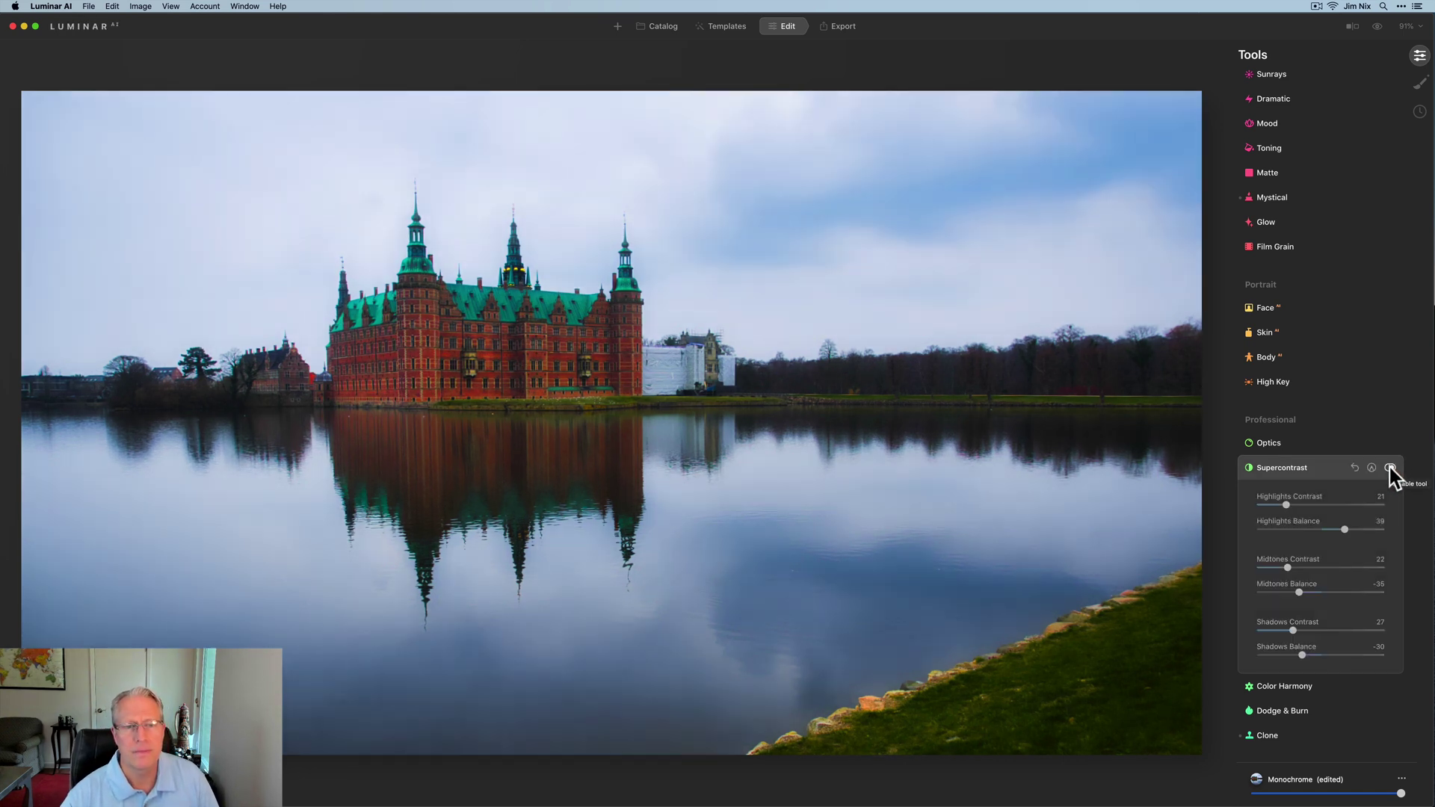
click(1297, 469)
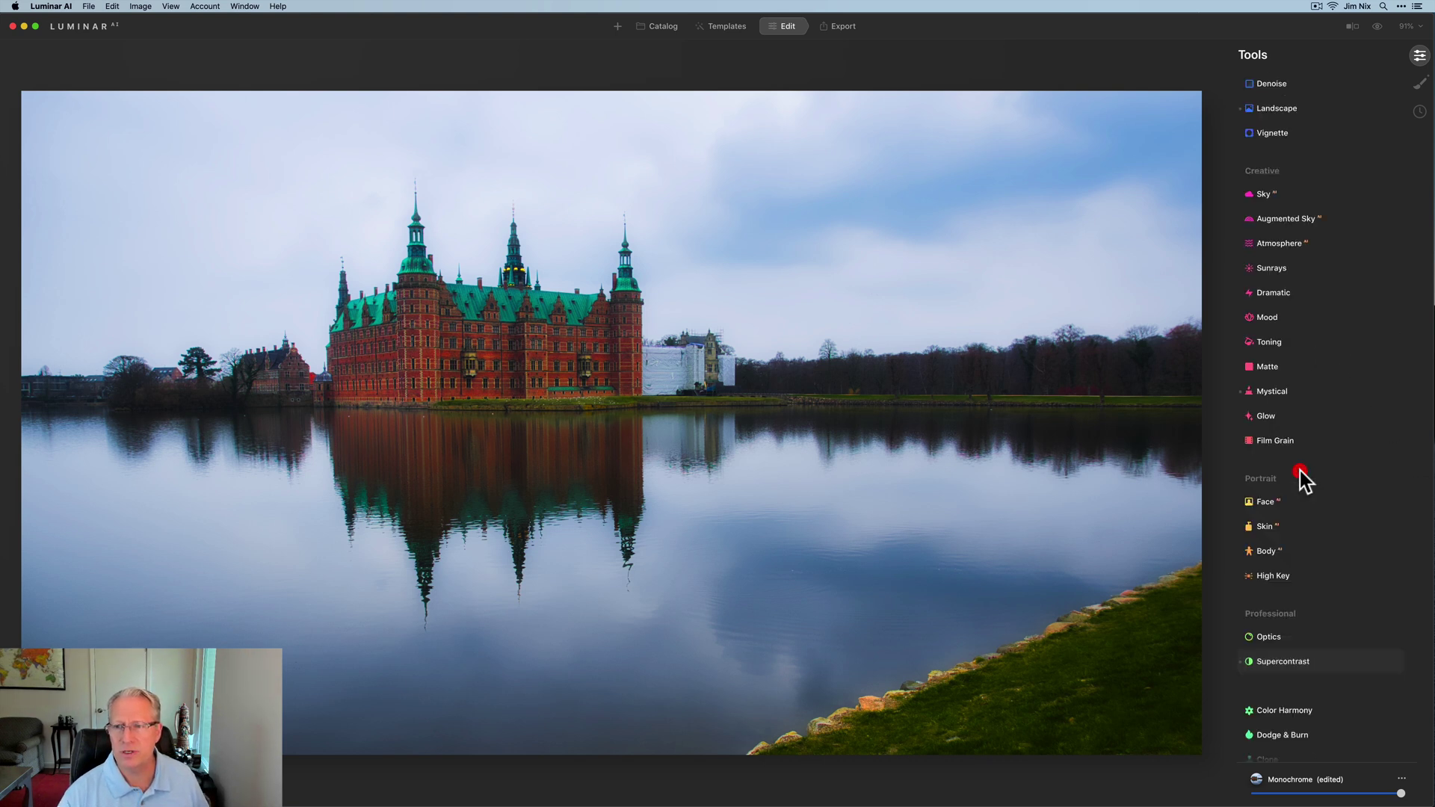
Add a Basic adjustment mask layer and draw a gradient mask across the photo.
click(1419, 83)
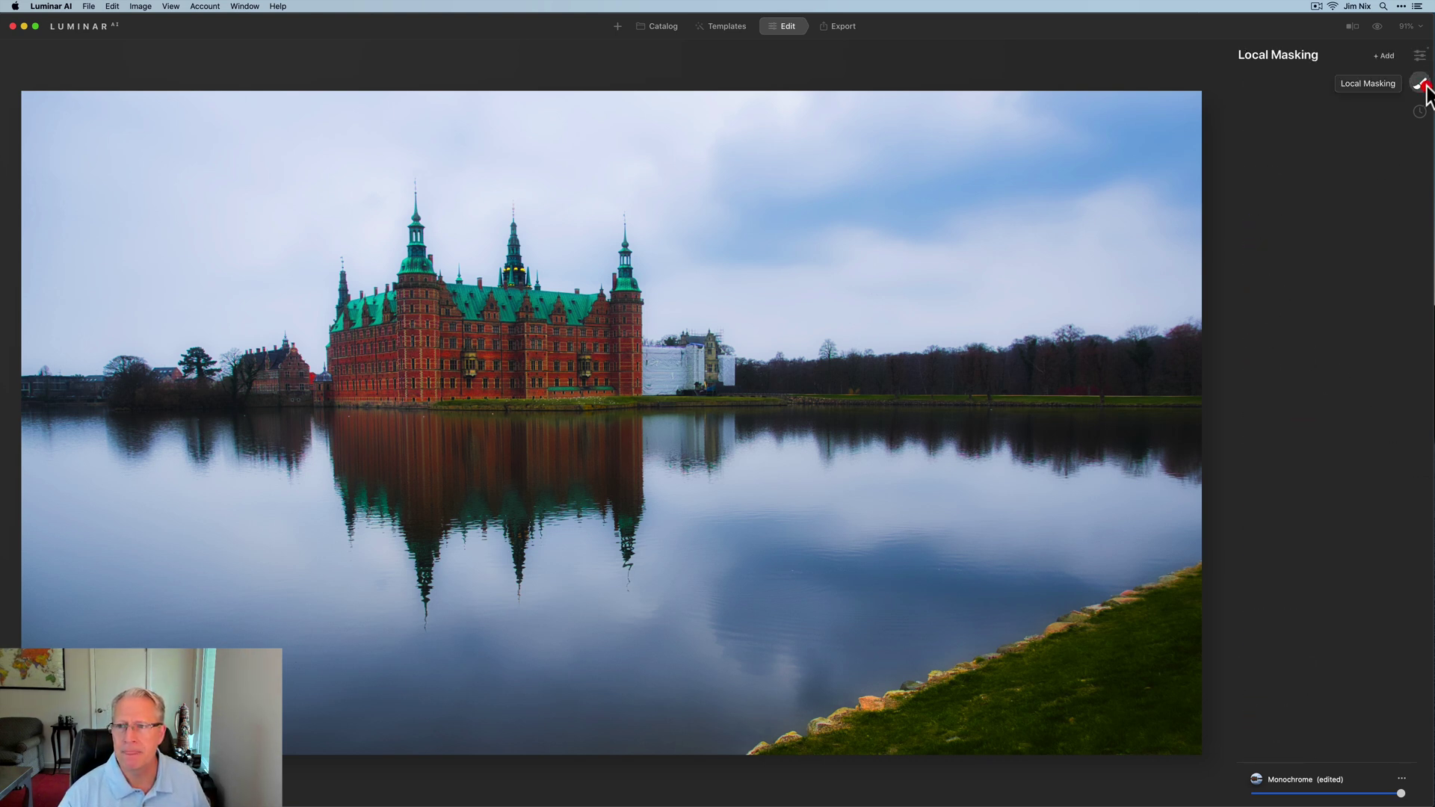
click(1385, 56)
click(1379, 68)
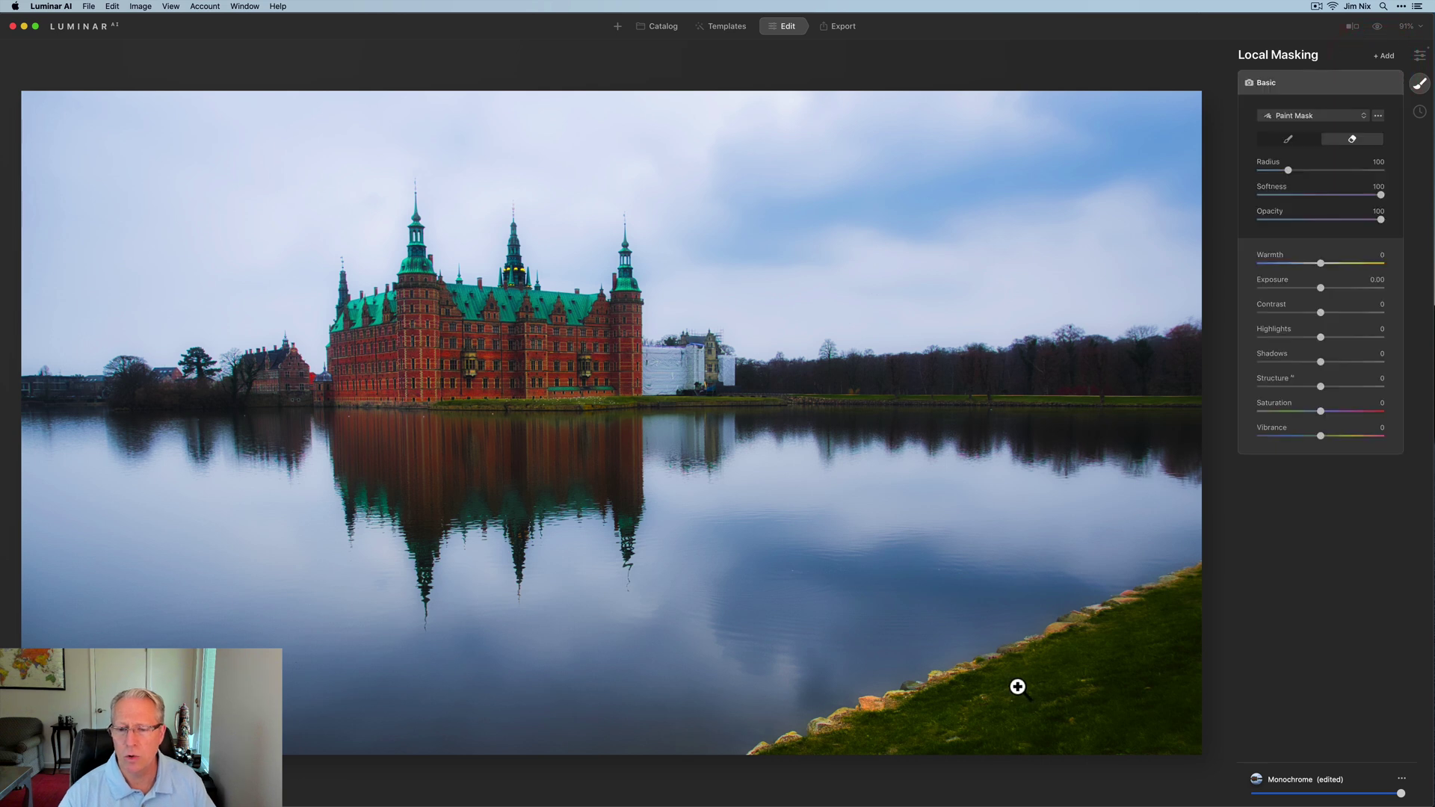
click(1337, 120)
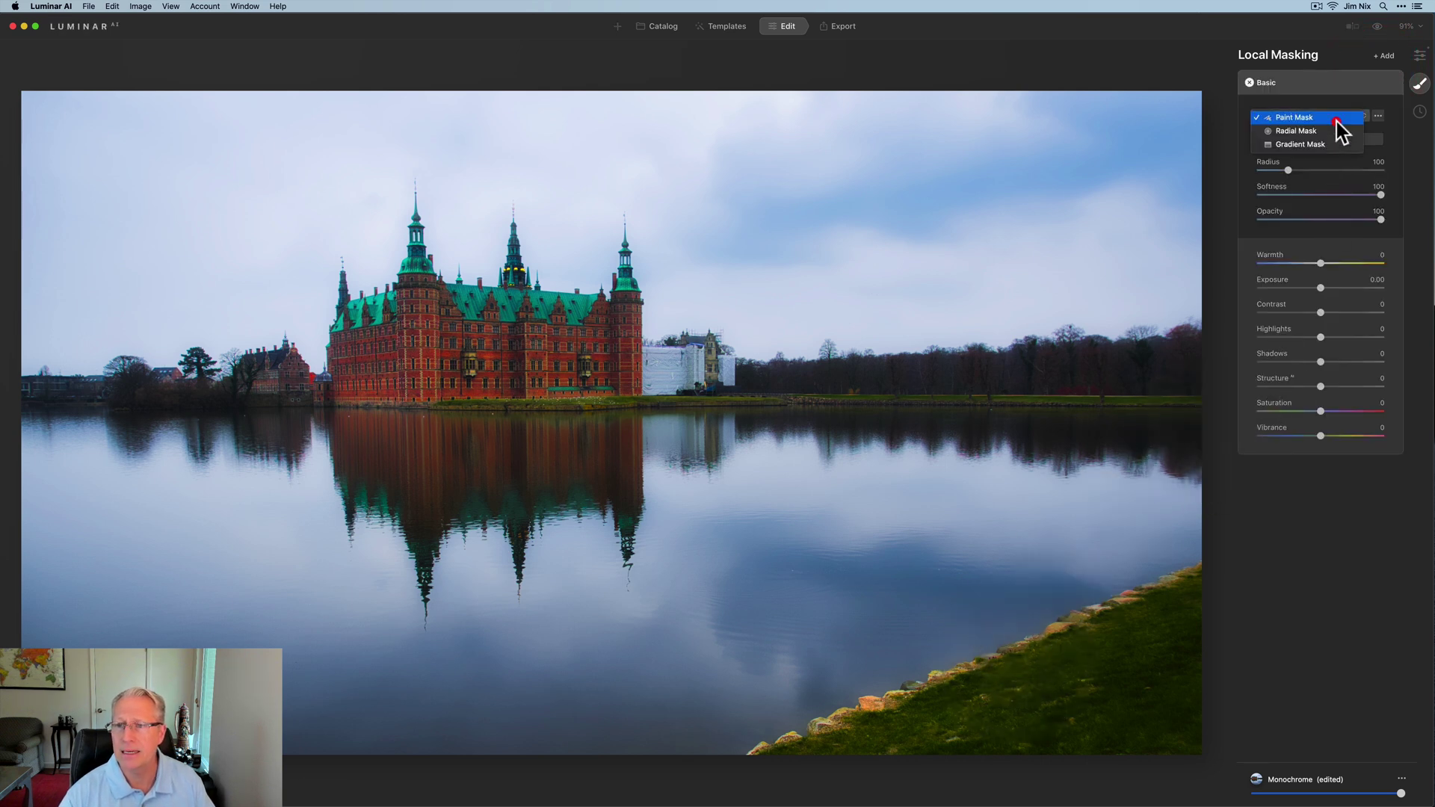
click(1325, 146)
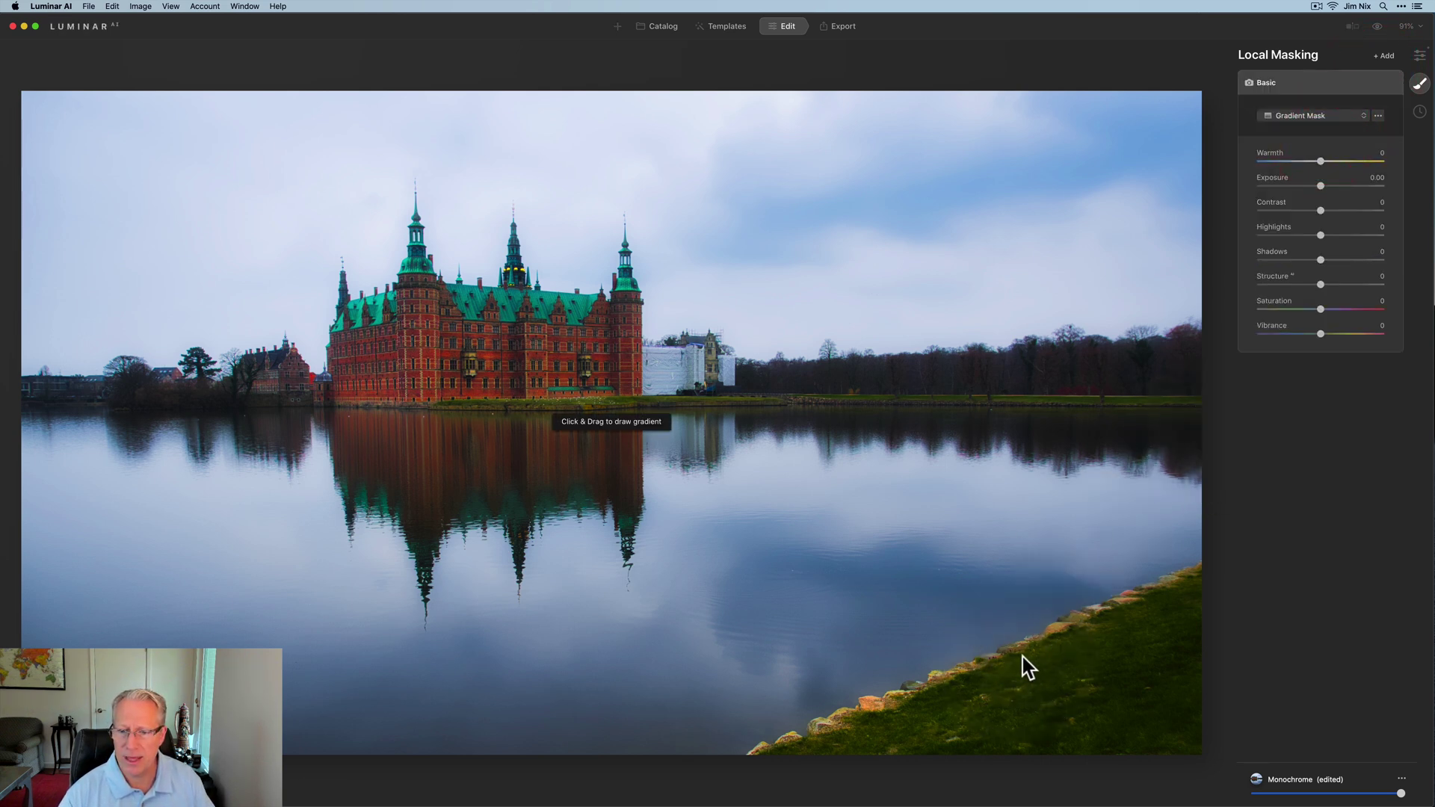
mouse_move(1022, 657)
mouse_down()
mouse_move(1002, 640)
mouse_move(1025, 609)
mouse_move(1000, 625)
mouse_move(1021, 644)
mouse_up()
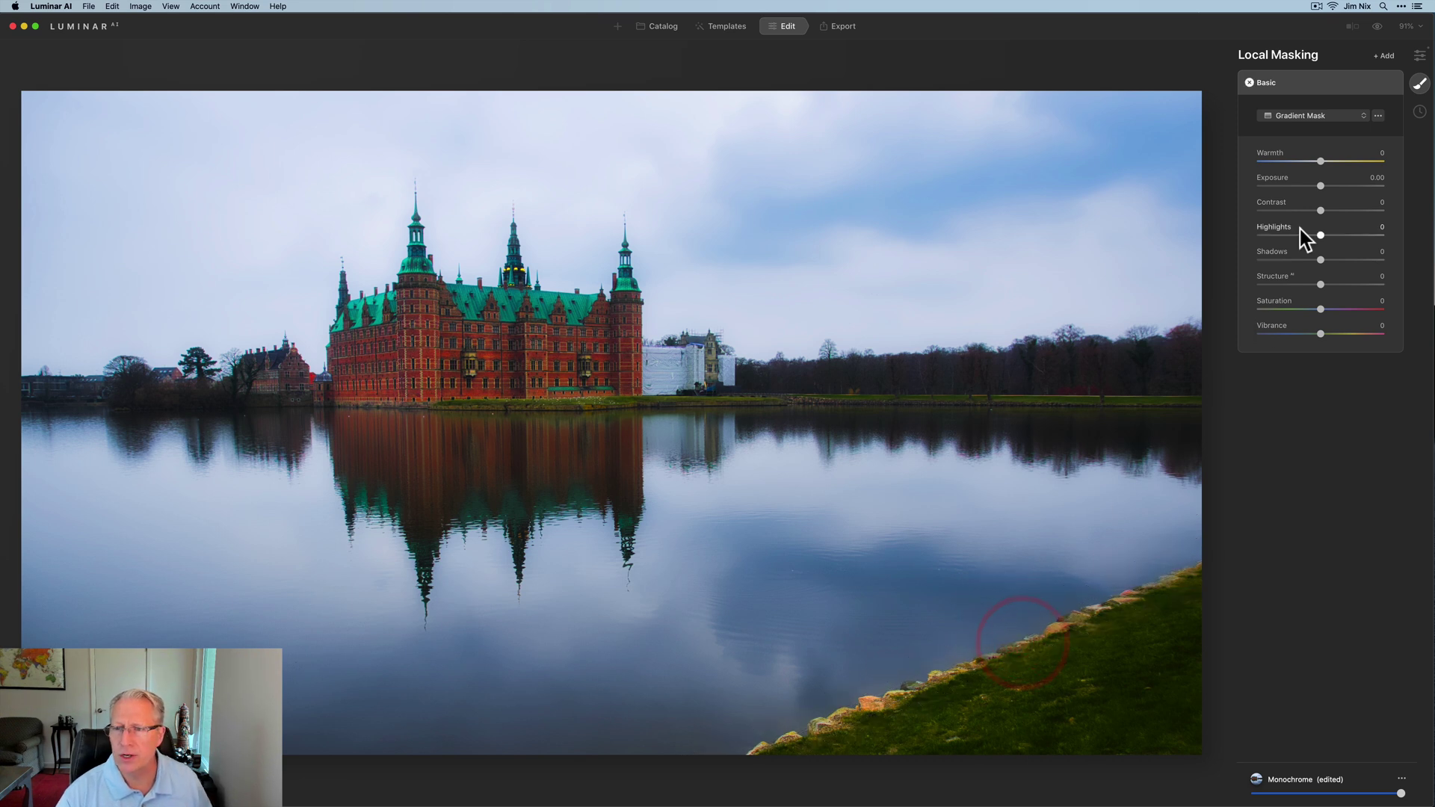
Give the gradient Warmth -14, Saturation -59, Vibrance -30, Exposure -0.93, then compare before/after.
click(1313, 160)
drag(1320, 308, 1301, 309)
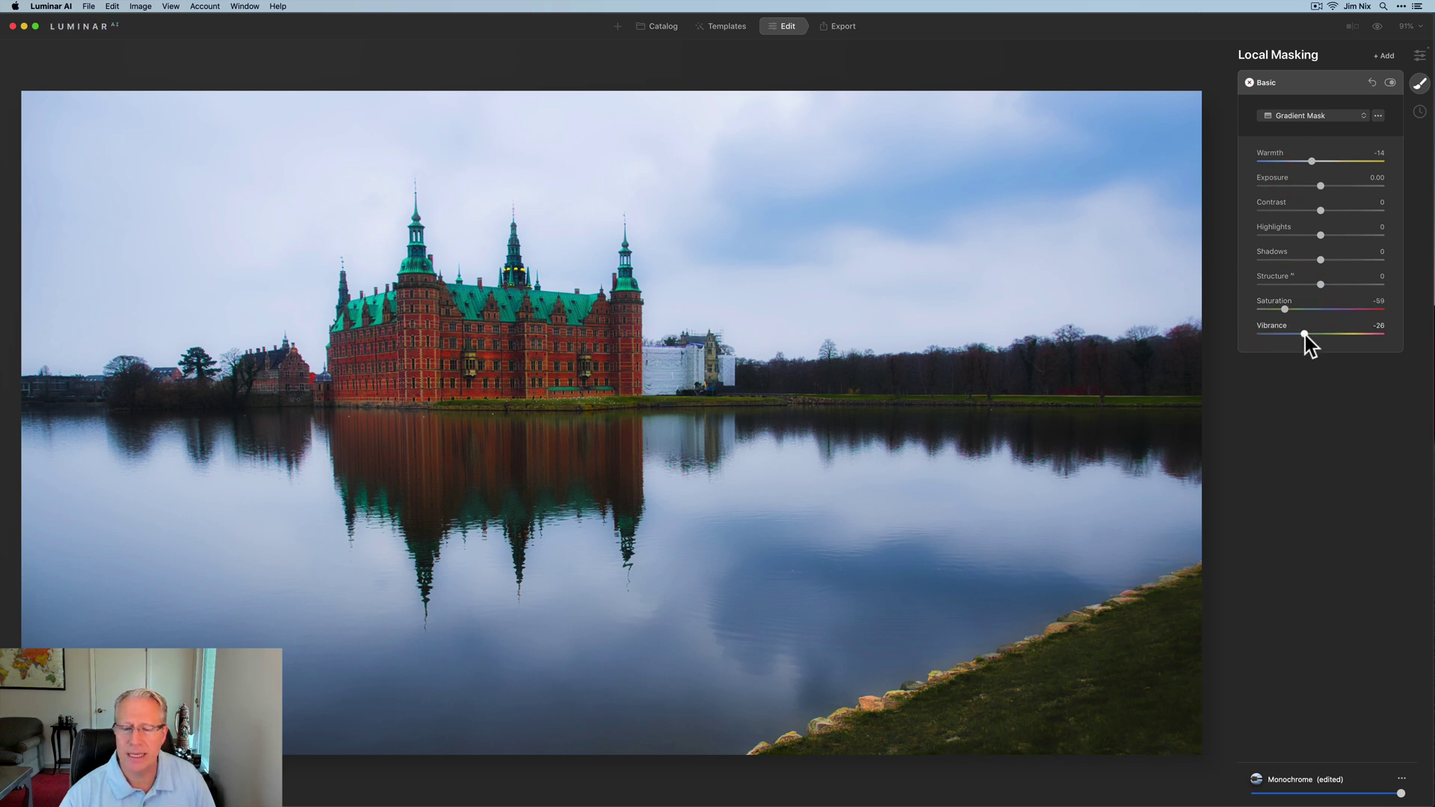
drag(1303, 335, 1302, 335)
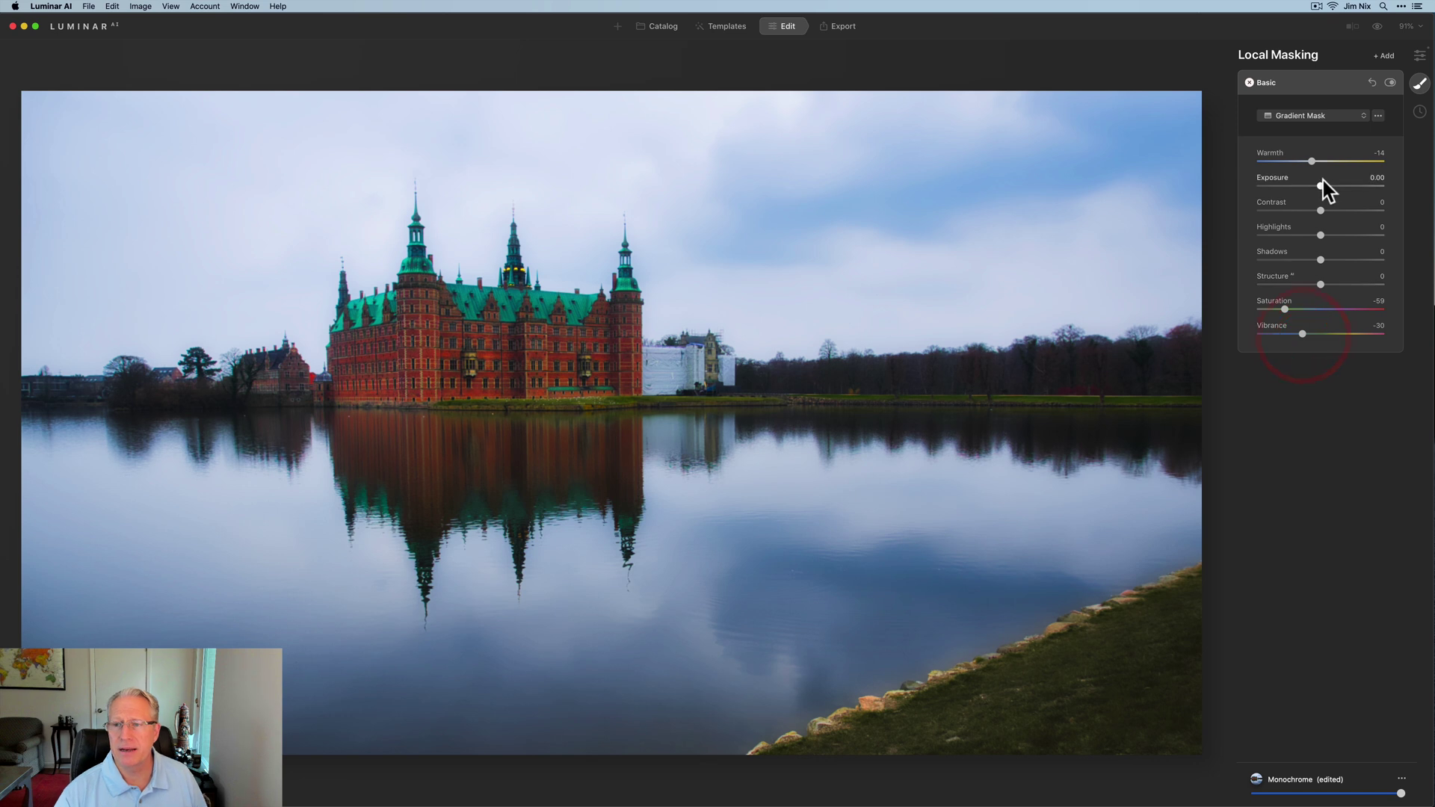
drag(1319, 186, 1314, 186)
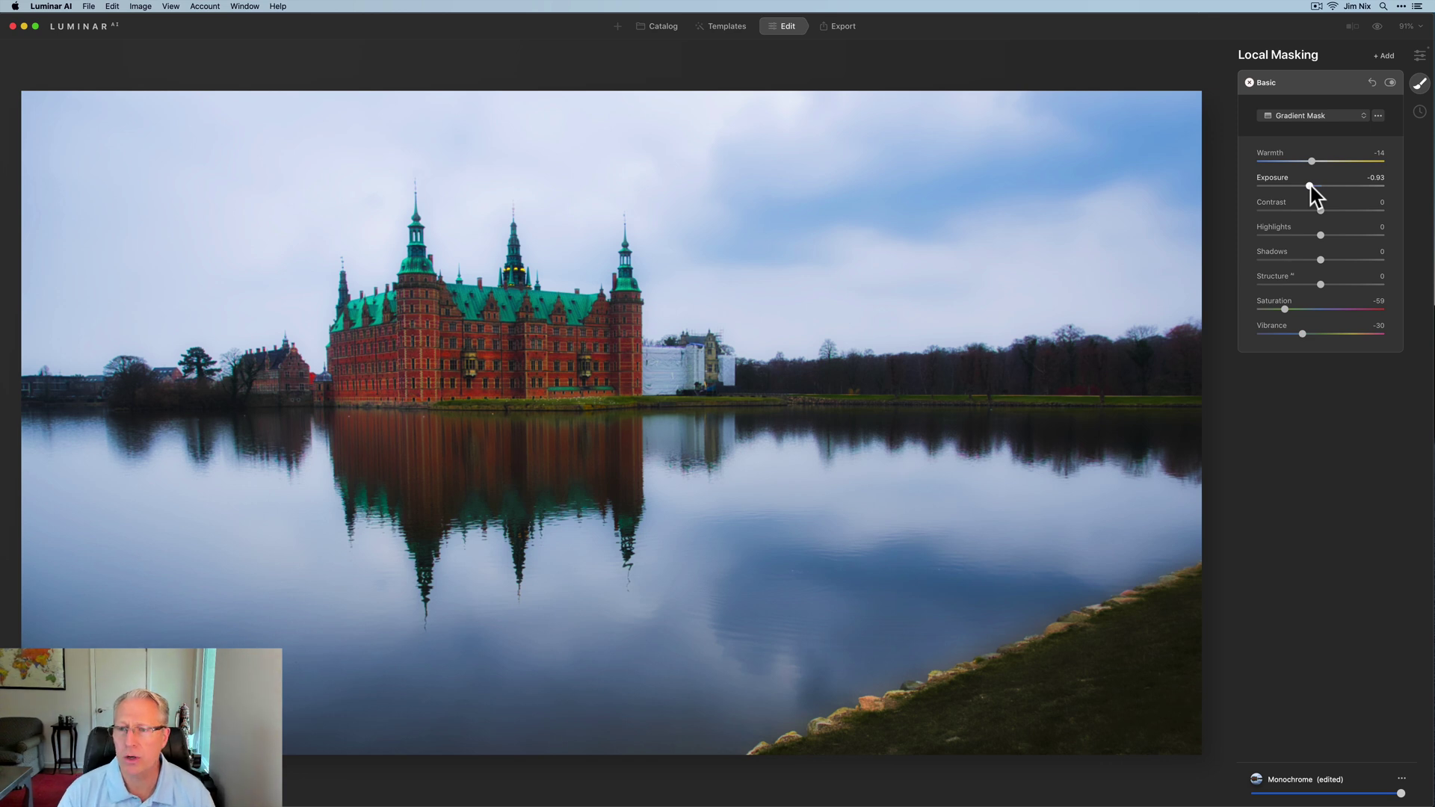
click(1340, 80)
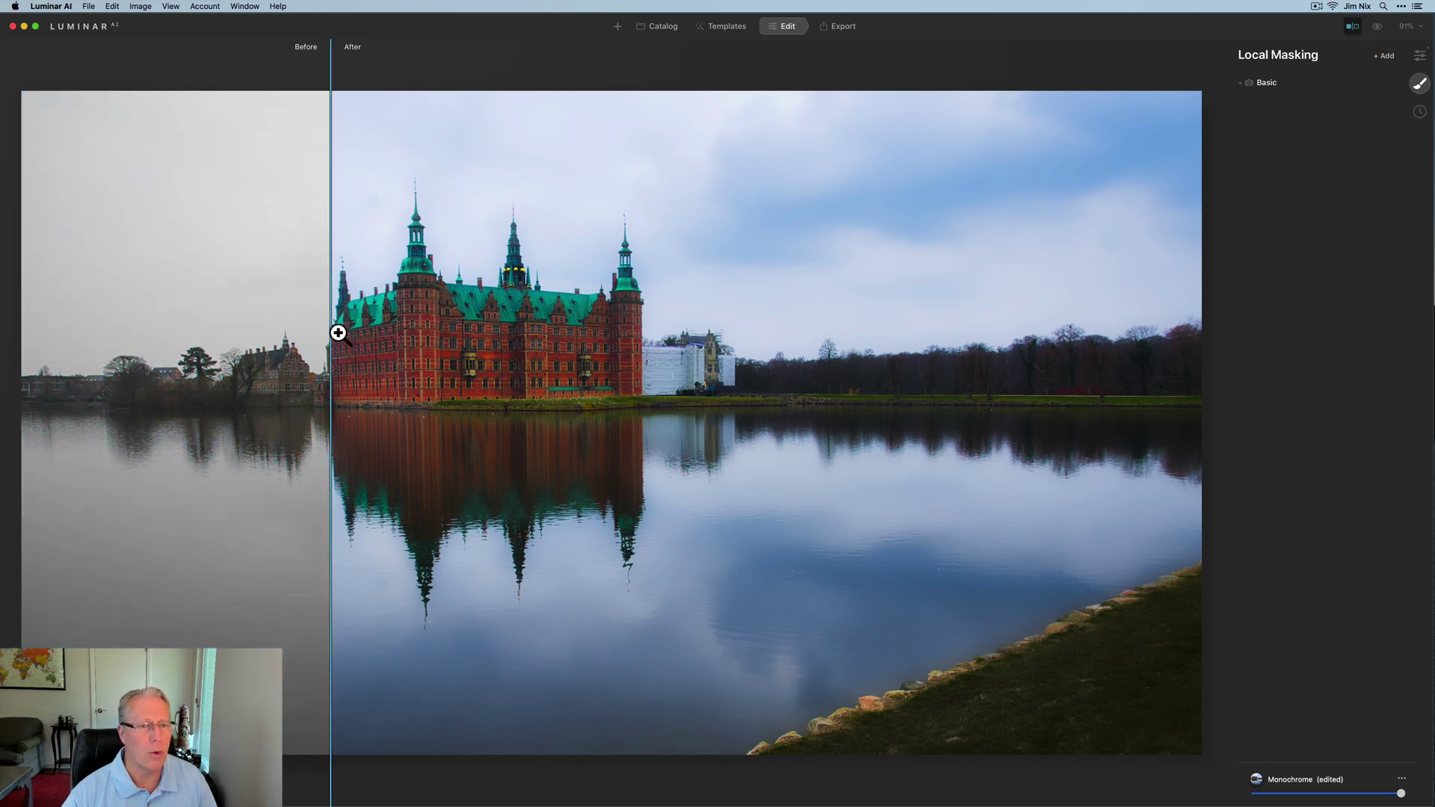
drag(330, 333, 551, 282)
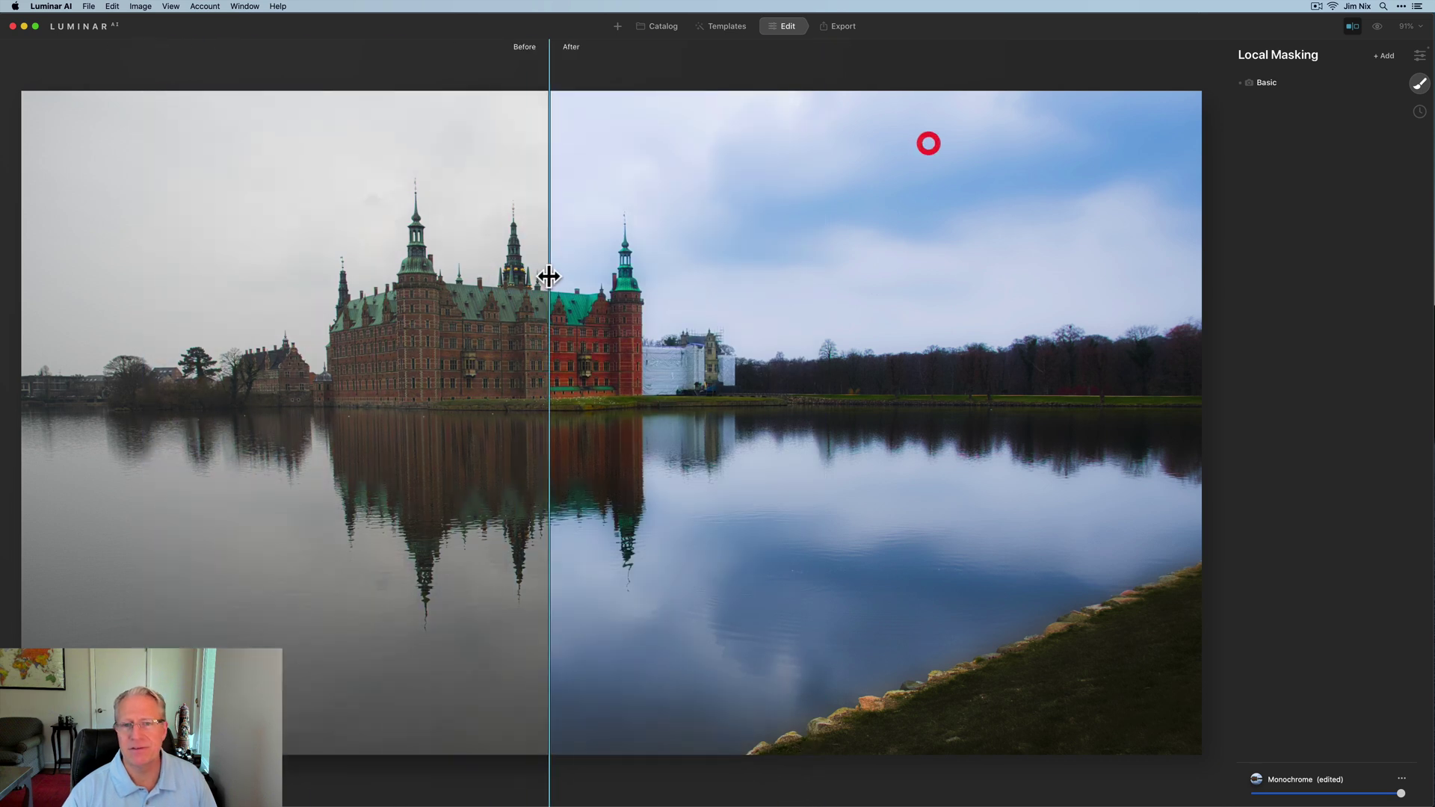
click(1352, 26)
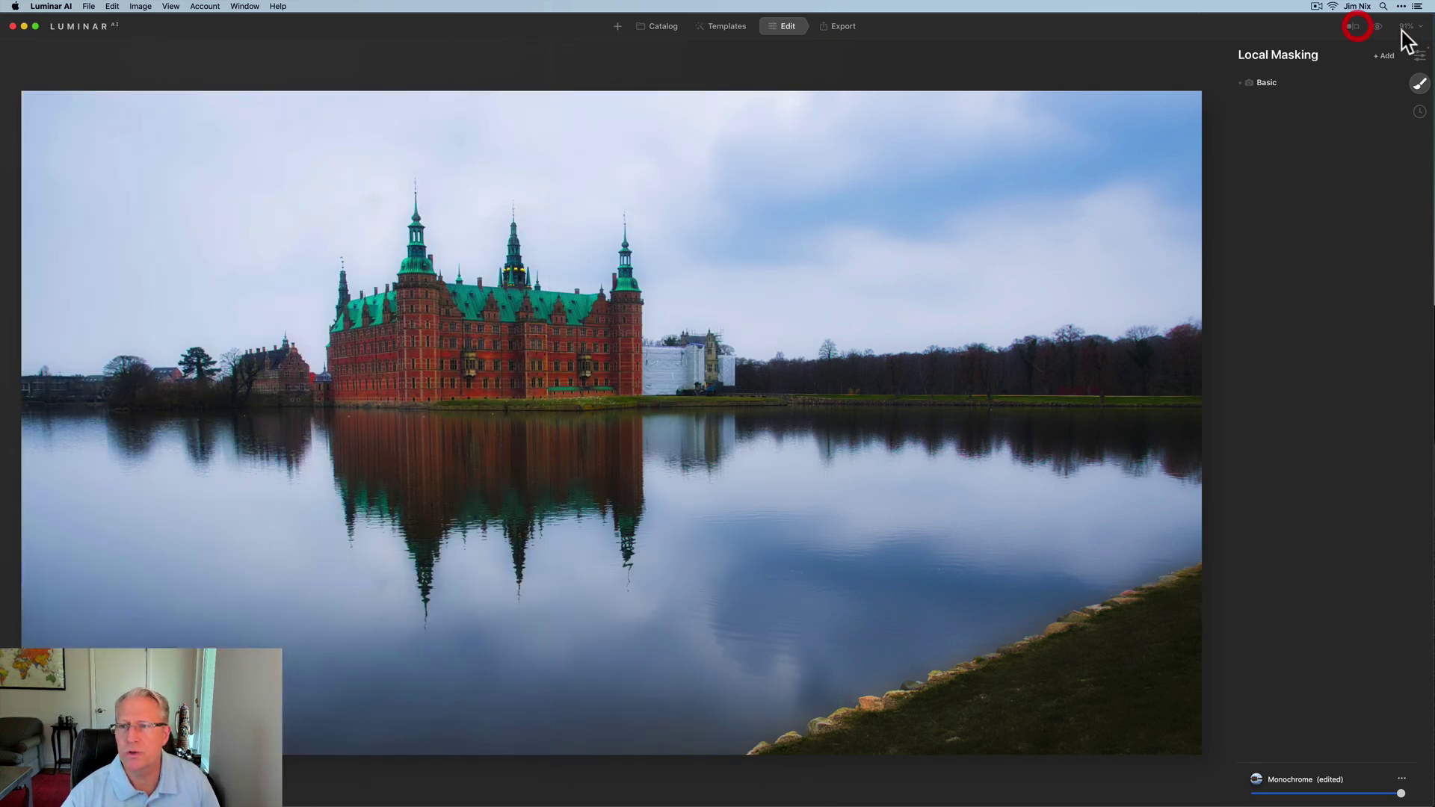
Lower Color Saturation to -20 and HSL blue saturation to -34, then compare with the original.
click(1419, 55)
scroll(1316, 267, up, 5)
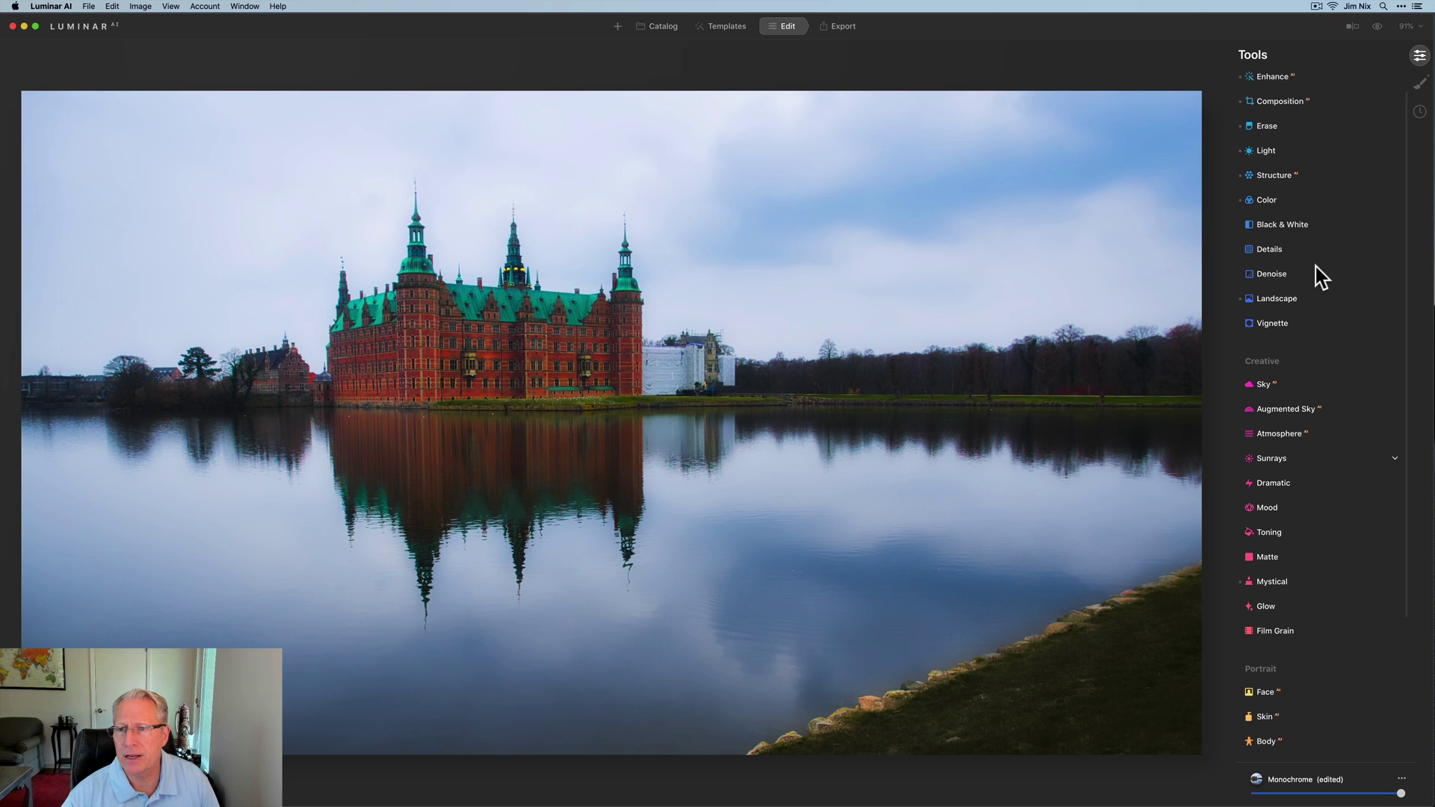
click(1280, 213)
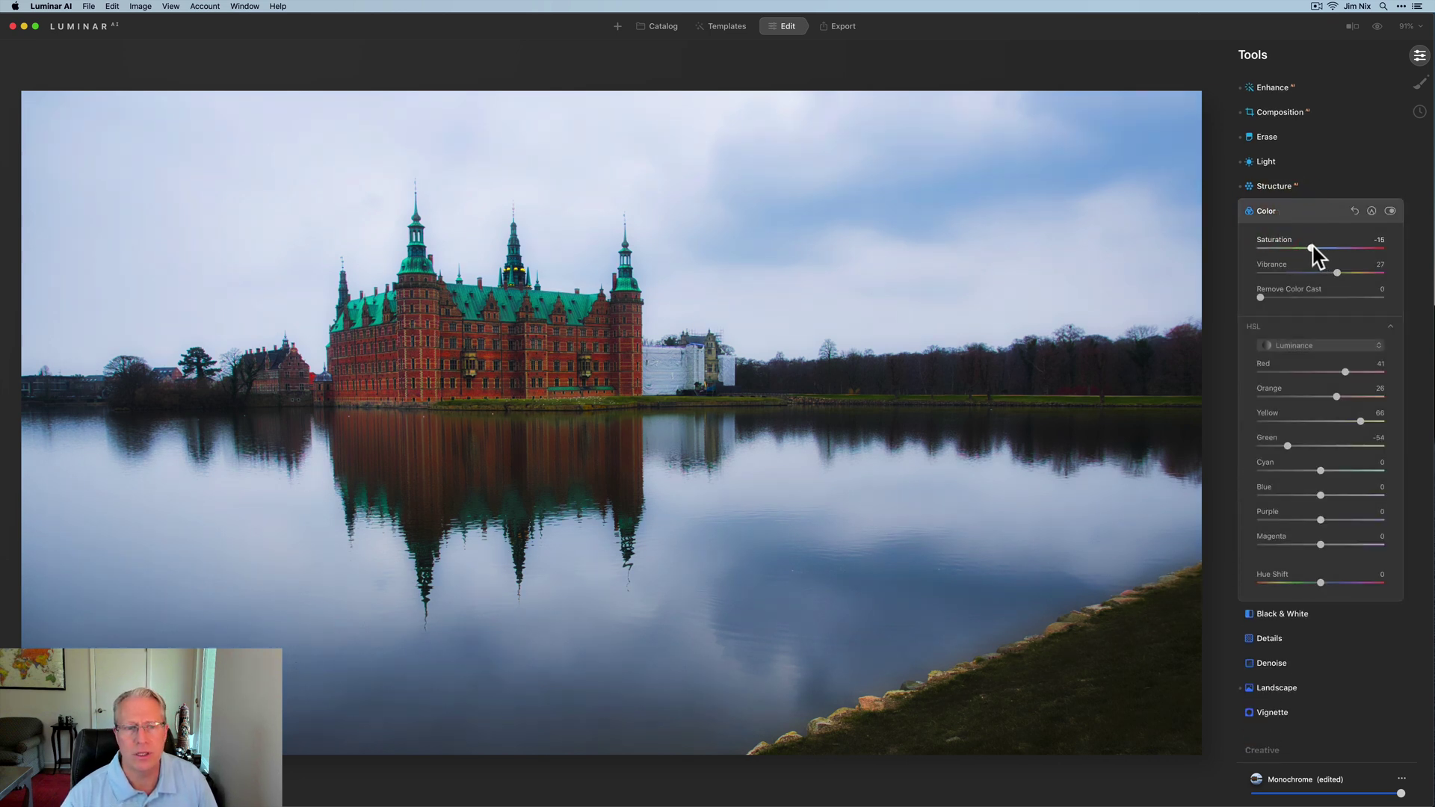
drag(1312, 247, 1310, 247)
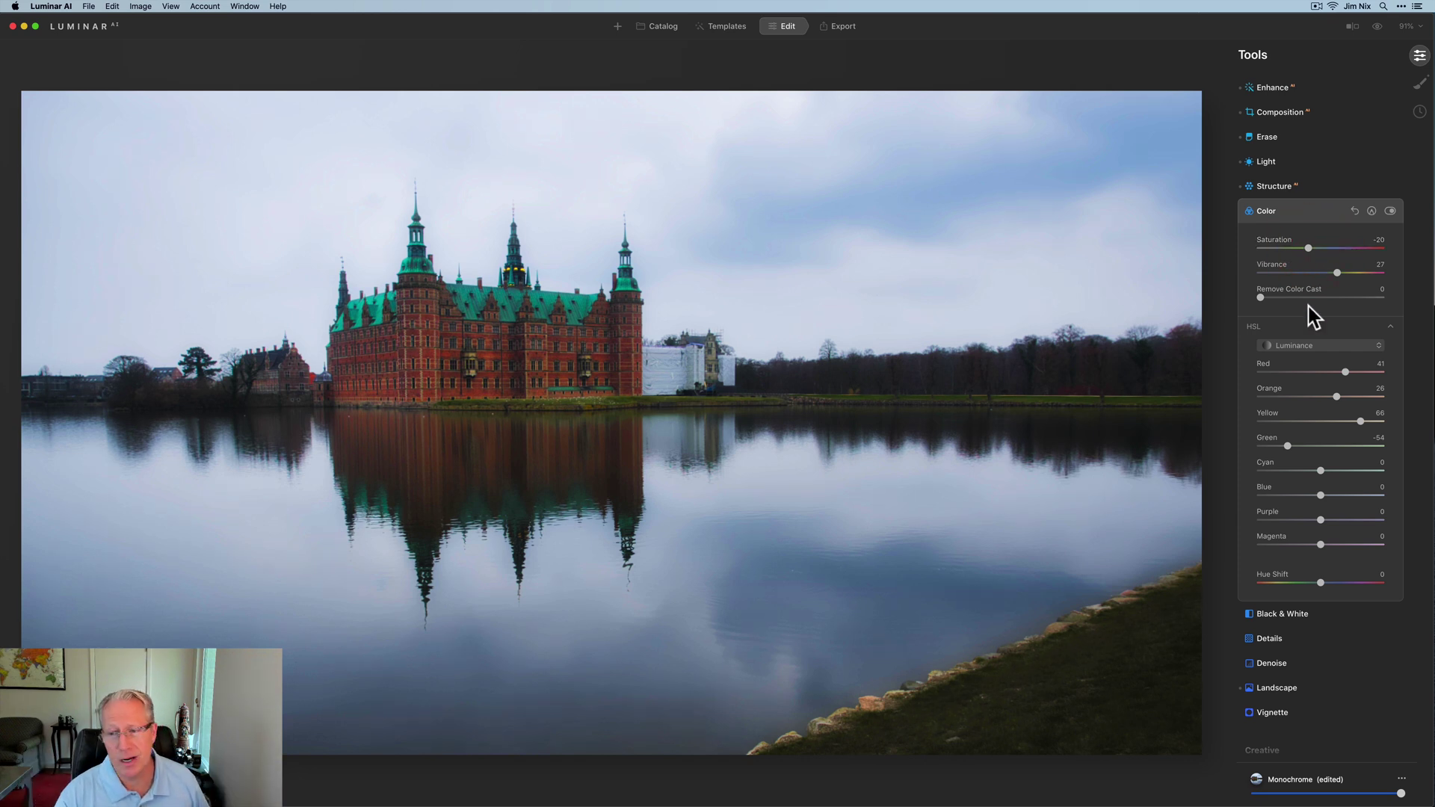
click(1307, 346)
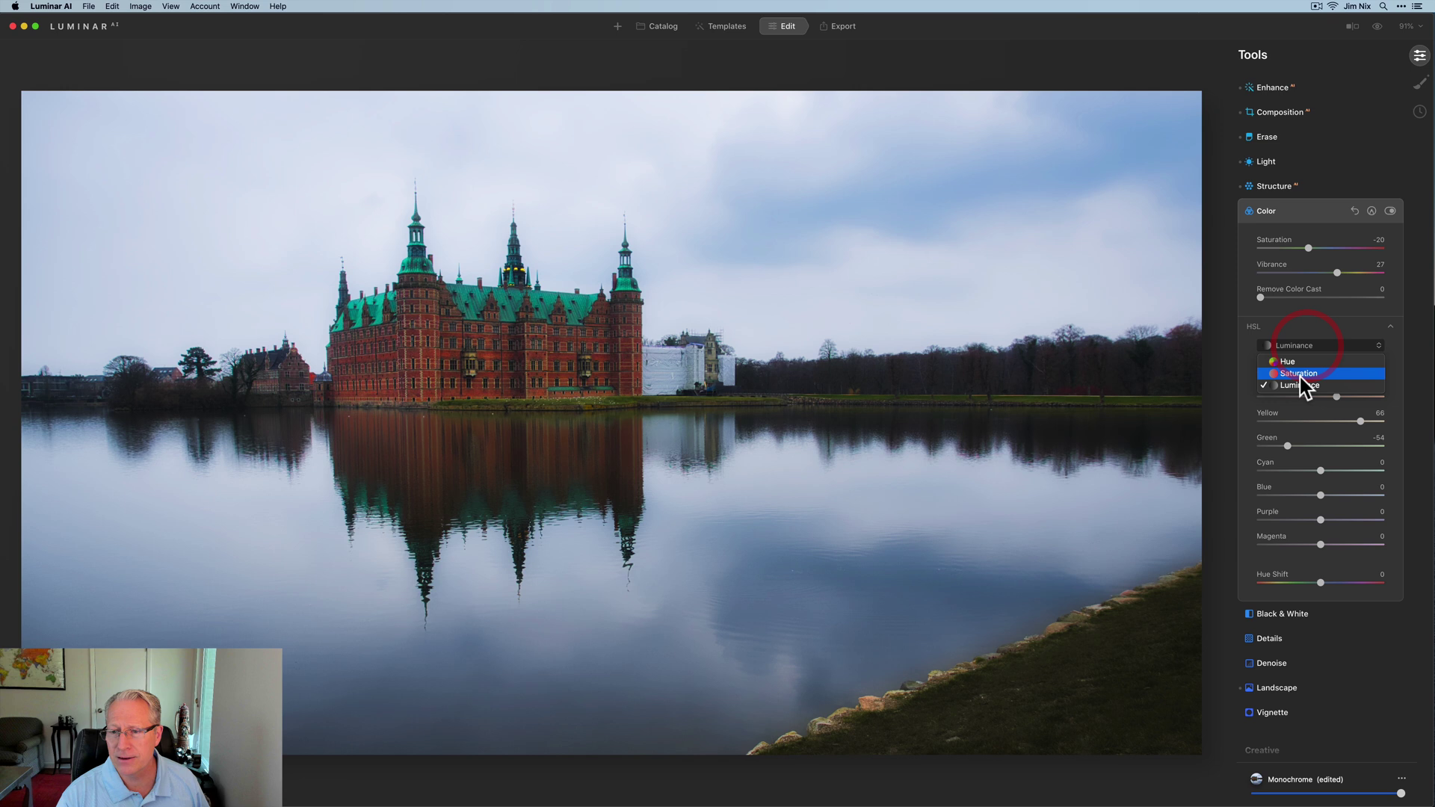
click(1300, 376)
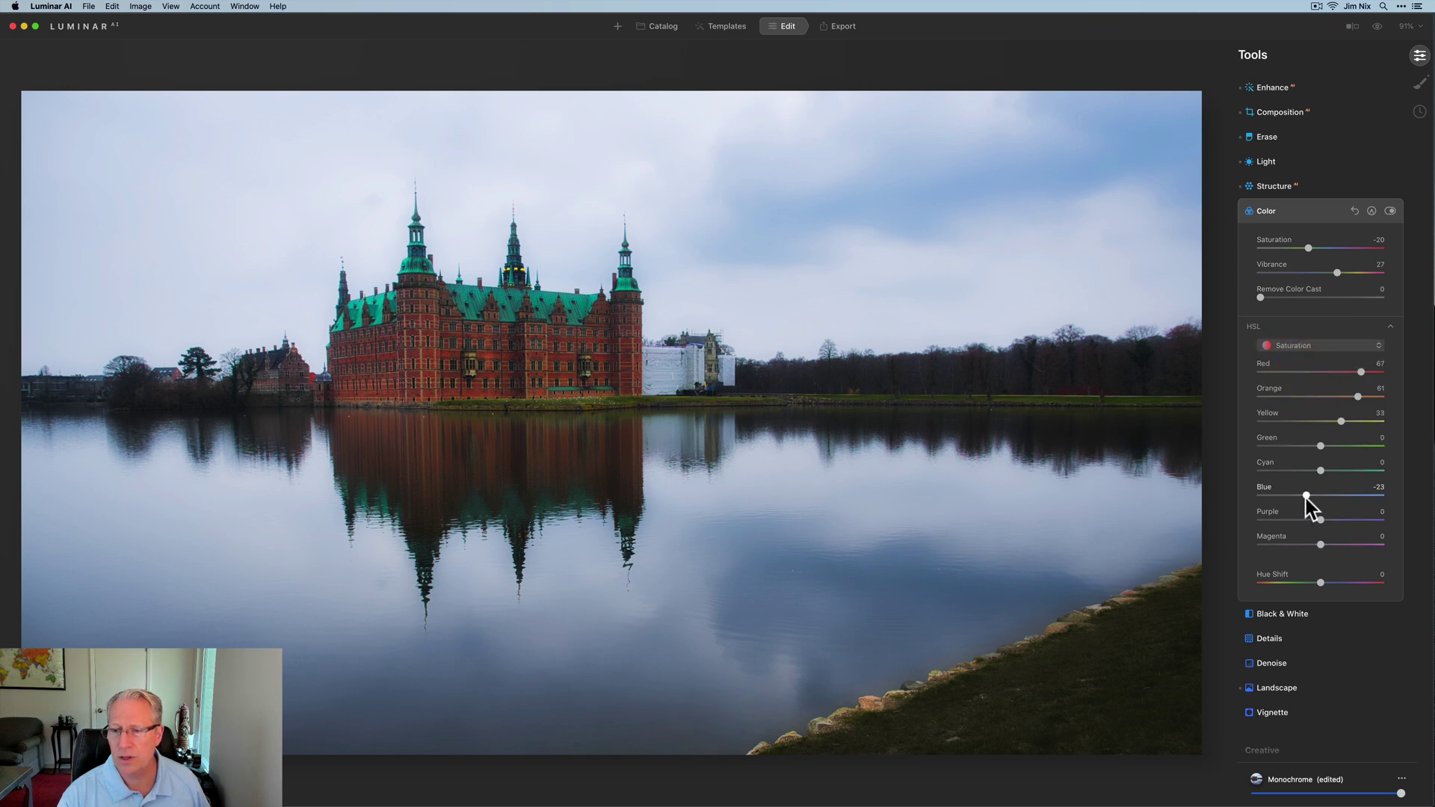
drag(1306, 496, 1299, 495)
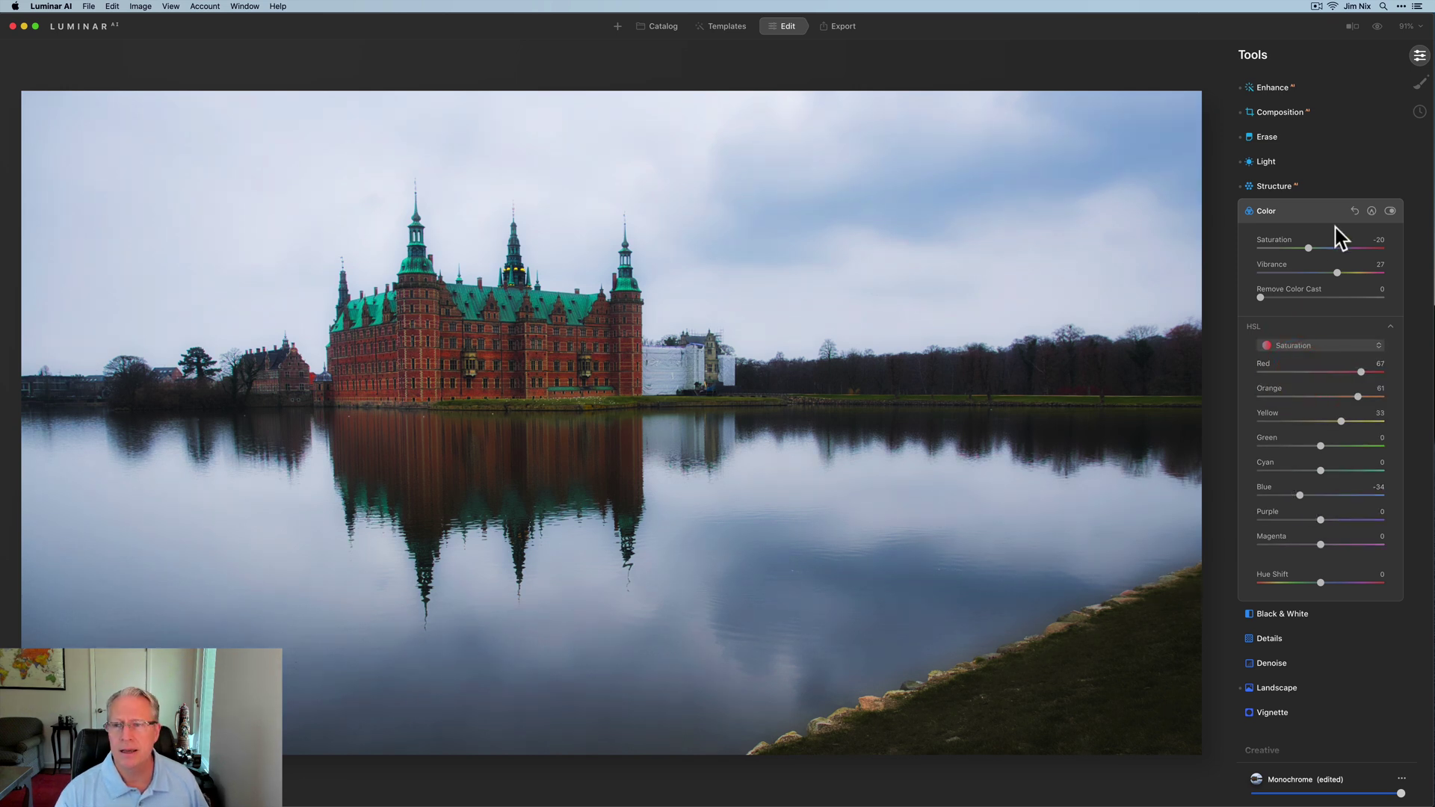
click(1375, 26)
click(1377, 26)
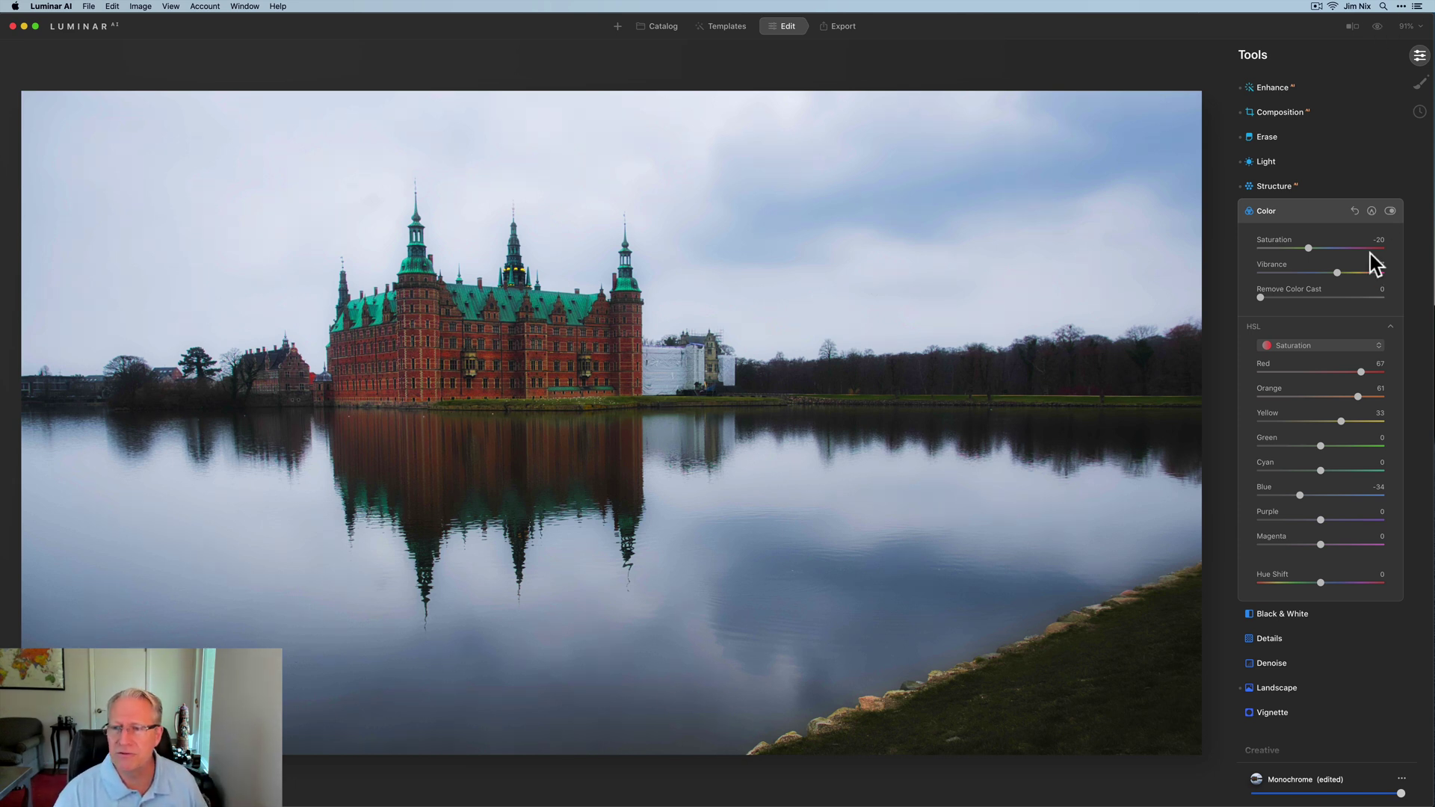
Compare the colour edit against the original, then switch to the monochrome version.
click(1326, 217)
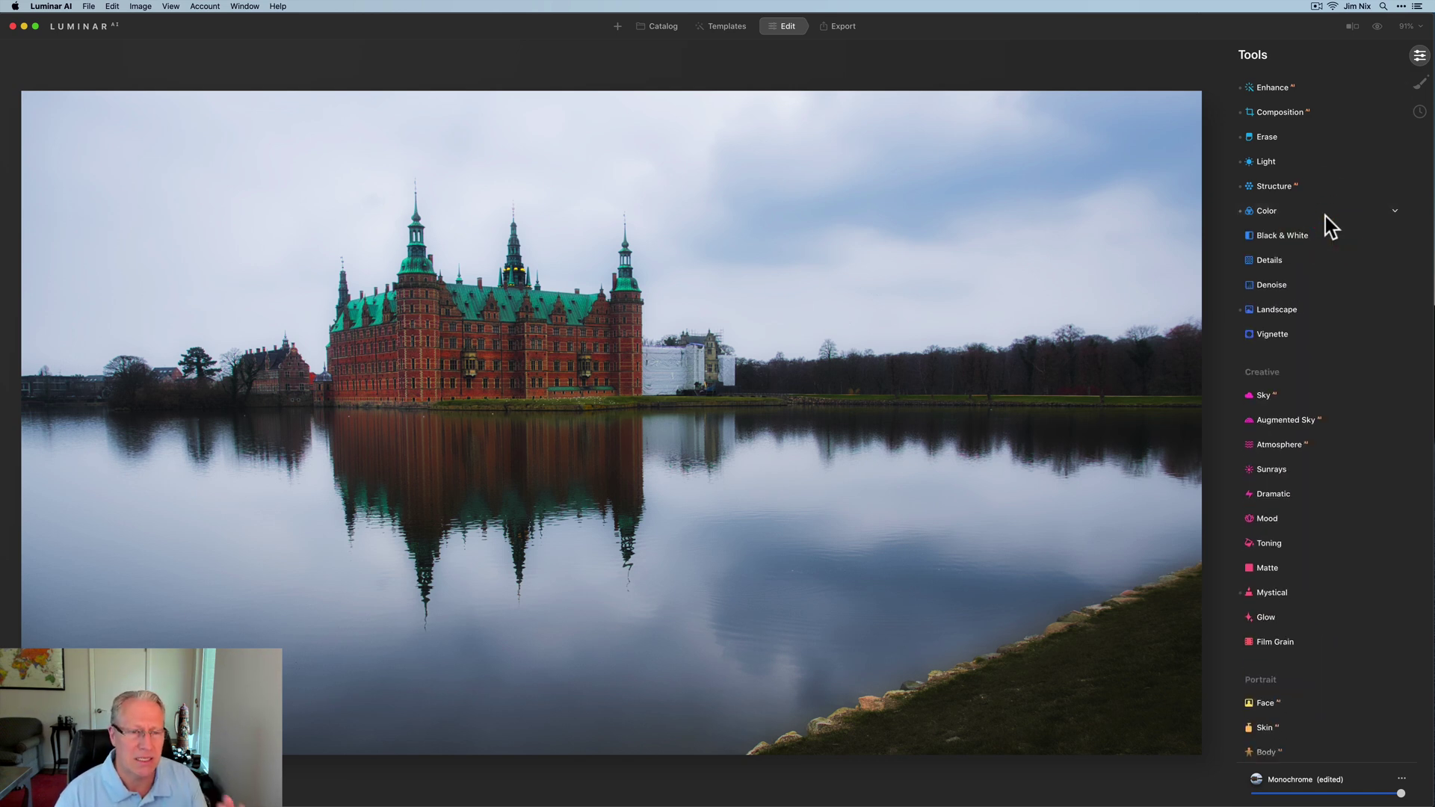
click(1378, 26)
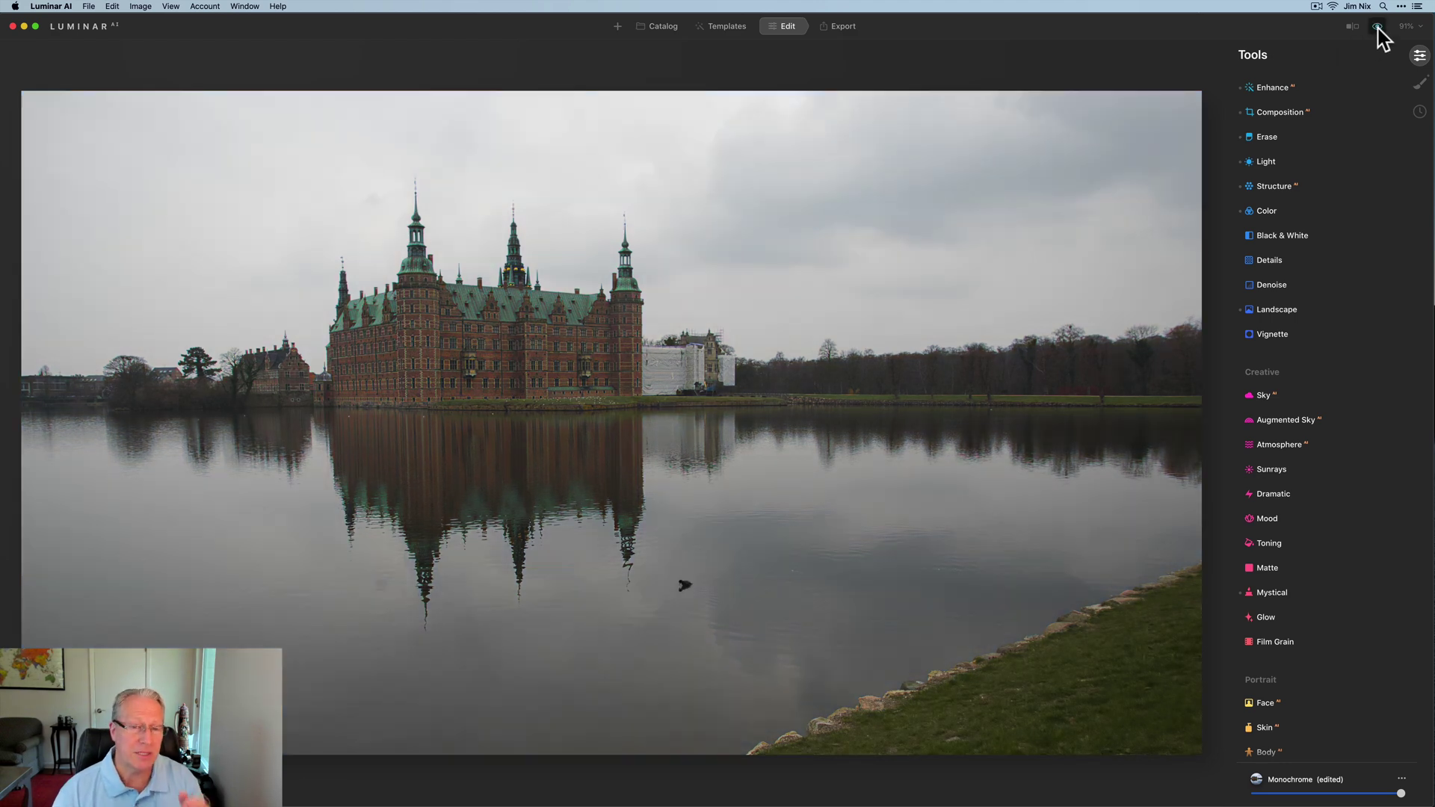
click(1377, 27)
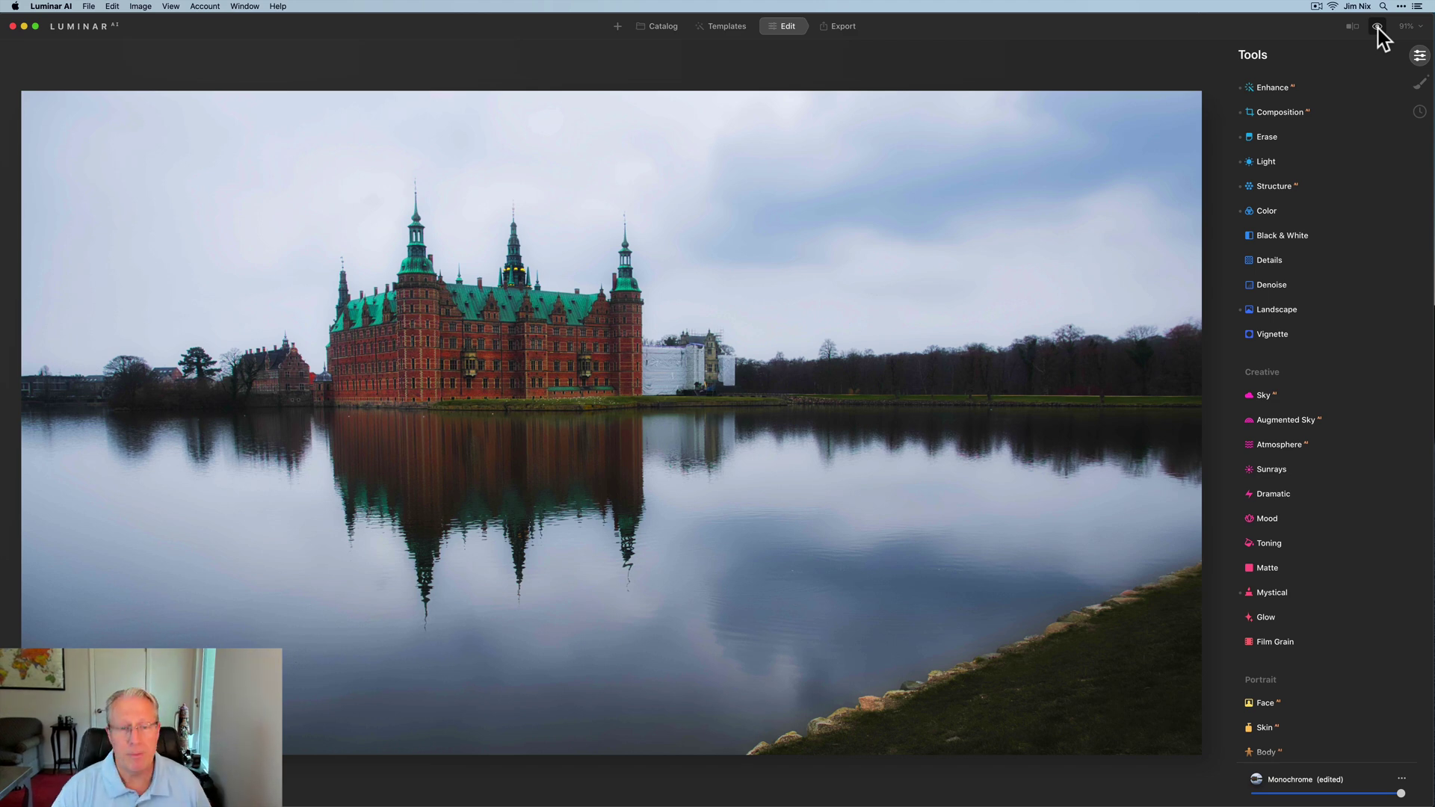
click(1377, 26)
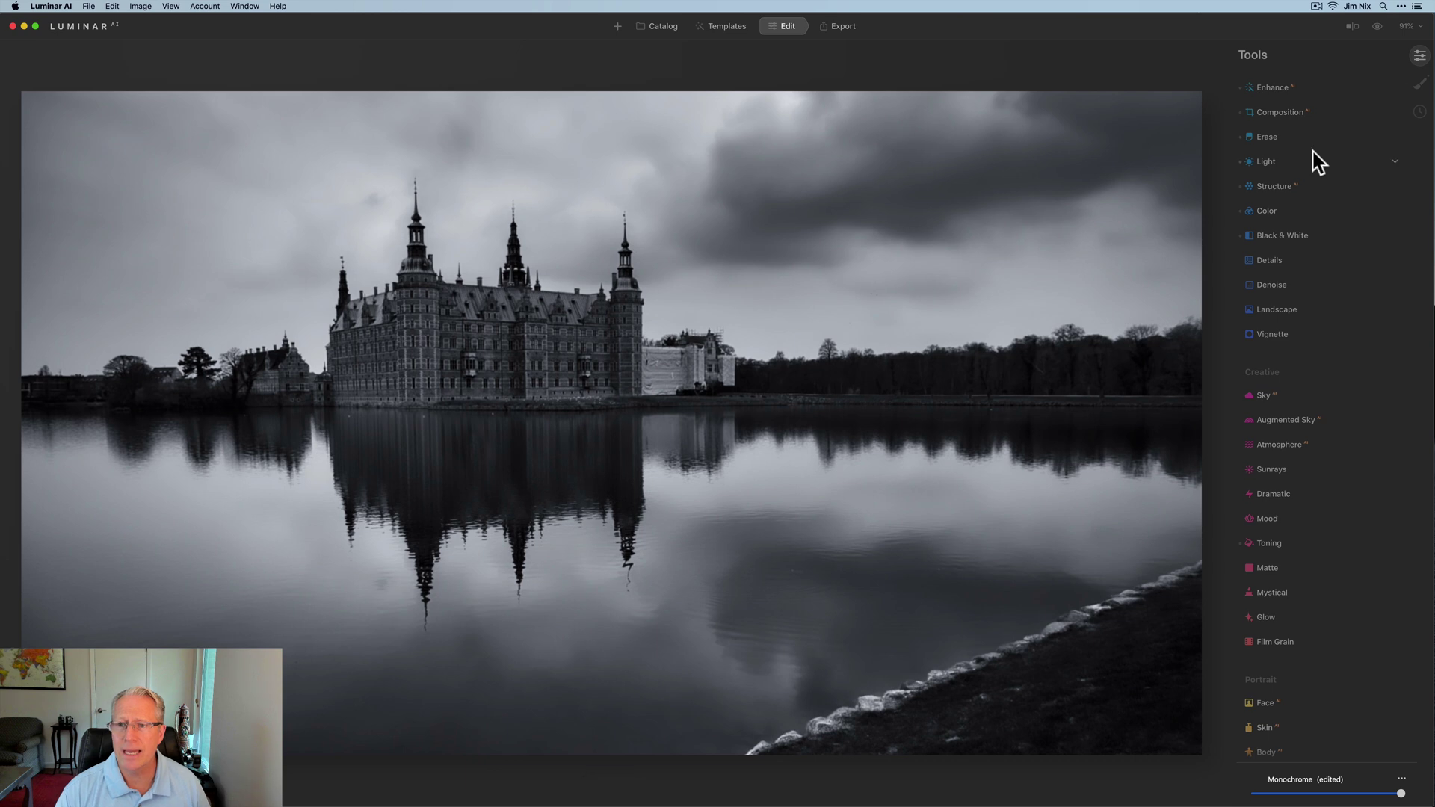
Raise the monochrome version's Light Exposure to 0.39.
scroll(1308, 153, up, 1)
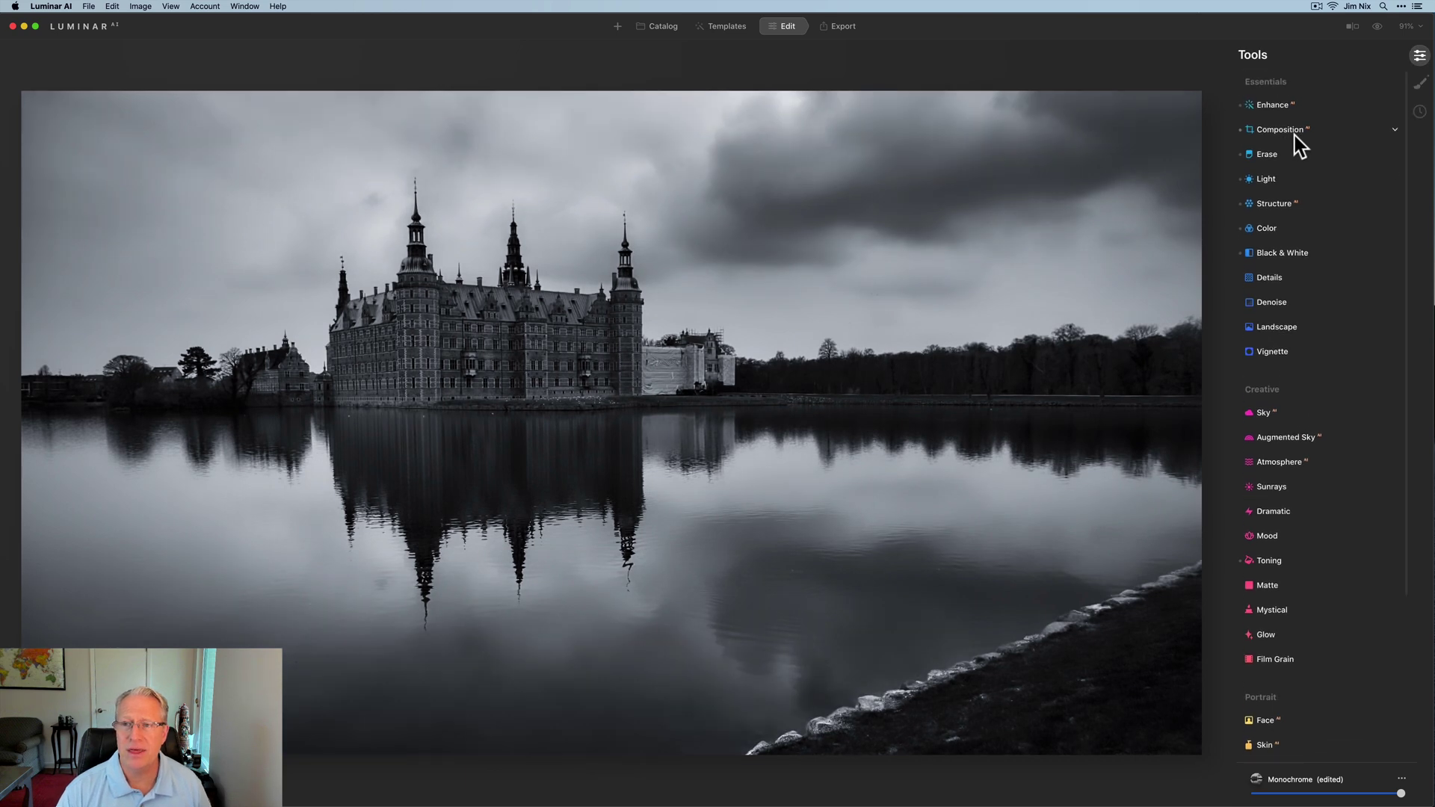
click(1277, 179)
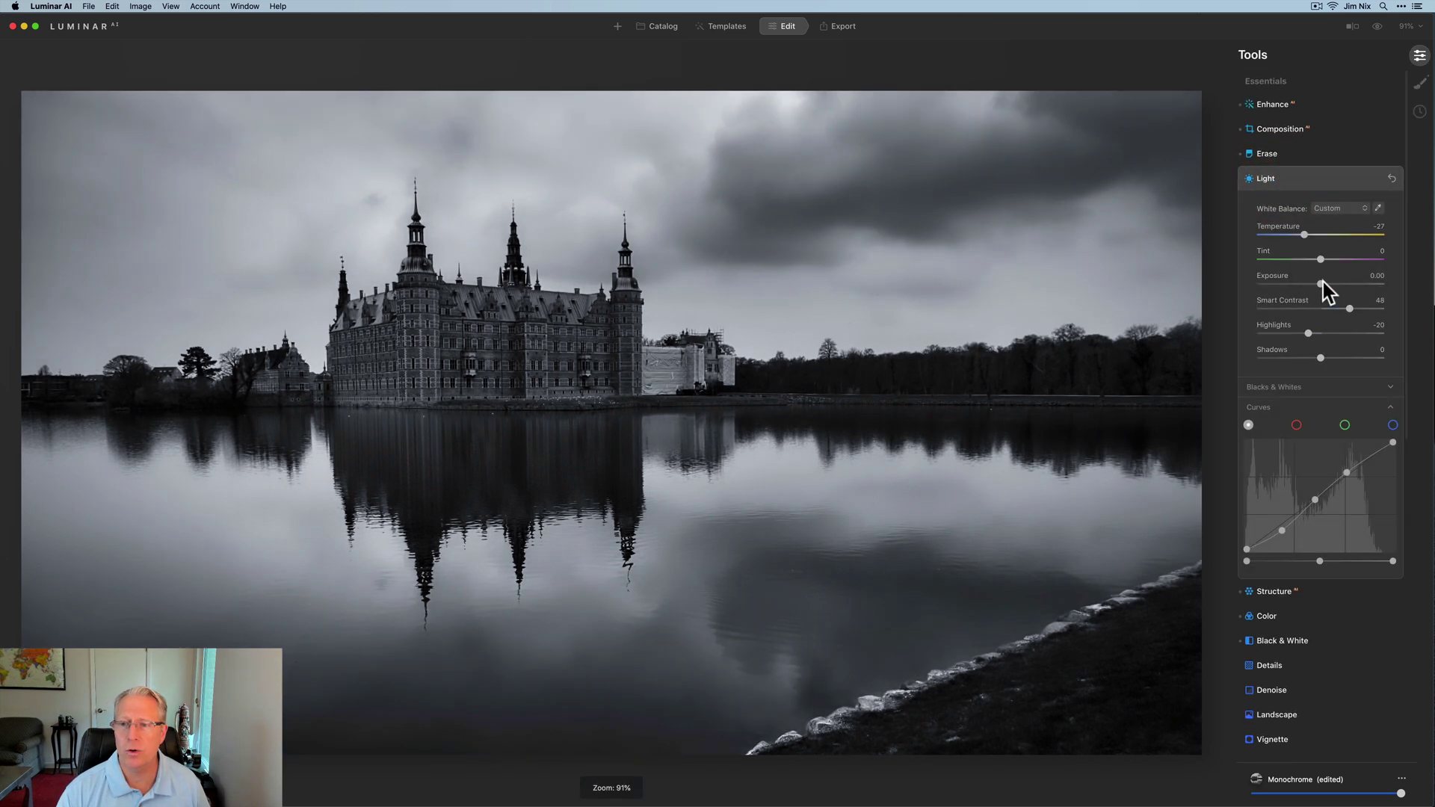
drag(1323, 283, 1325, 283)
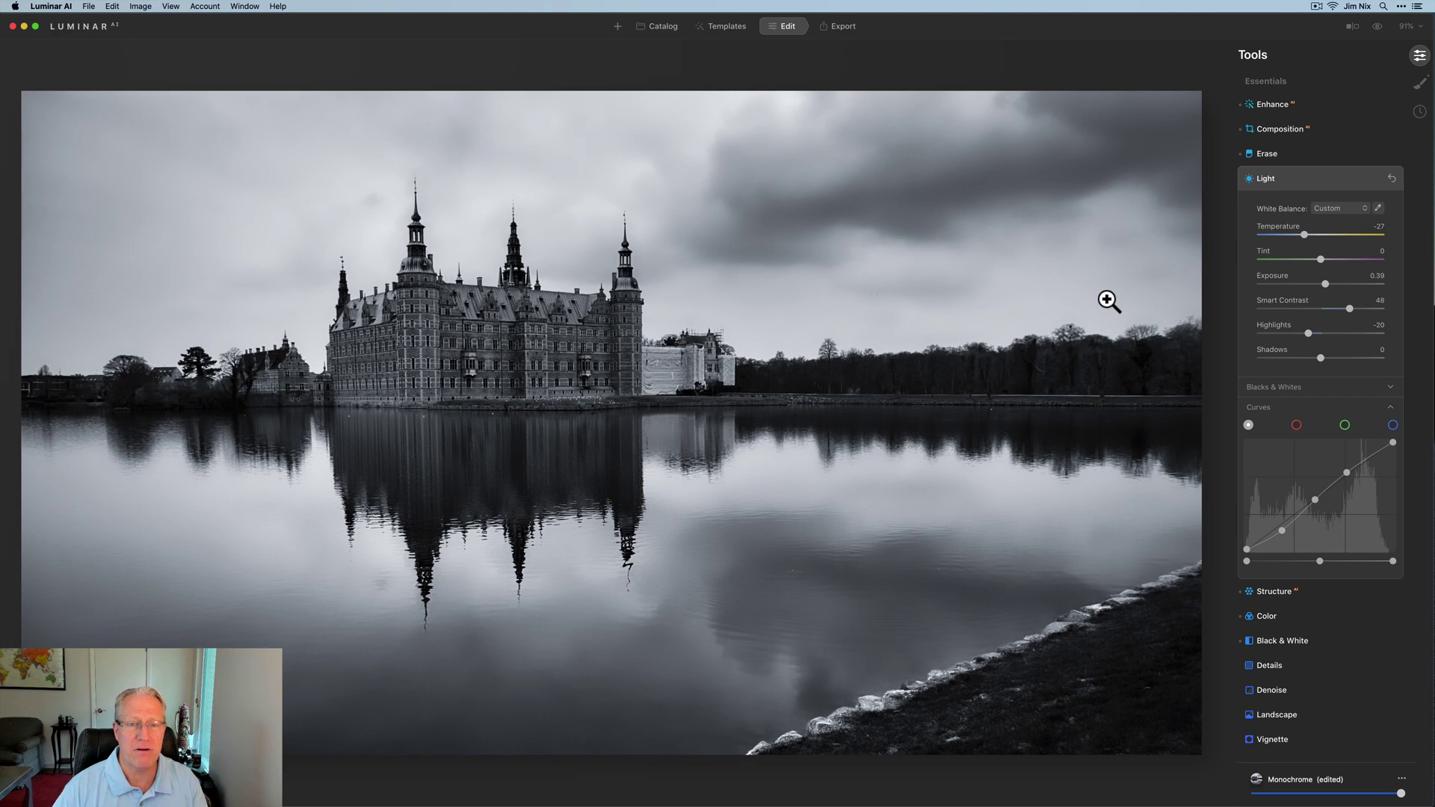
On the colour version, set Exposure 0.07 and Highlights -56 to darken the sky.
key(backslash)
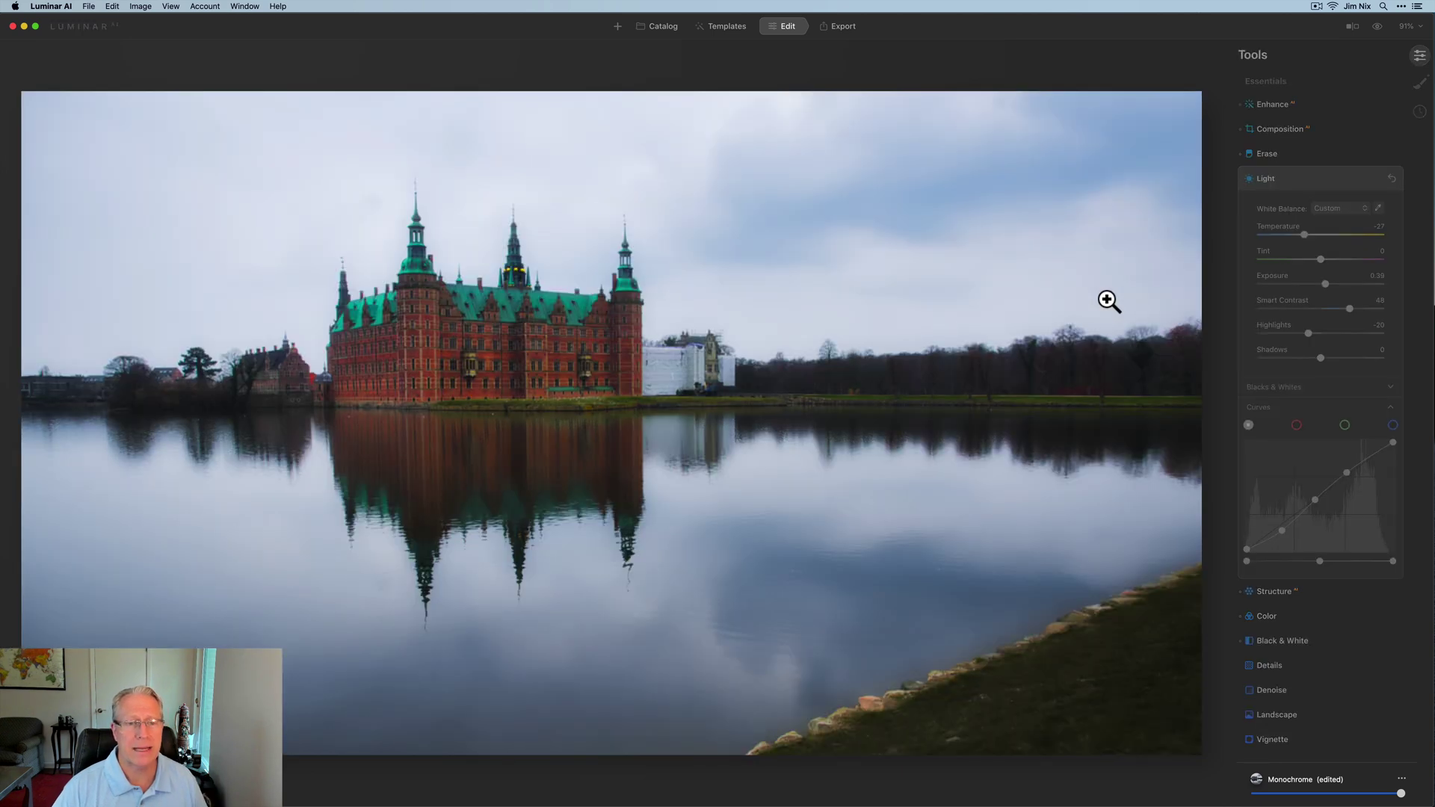
key(super+z)
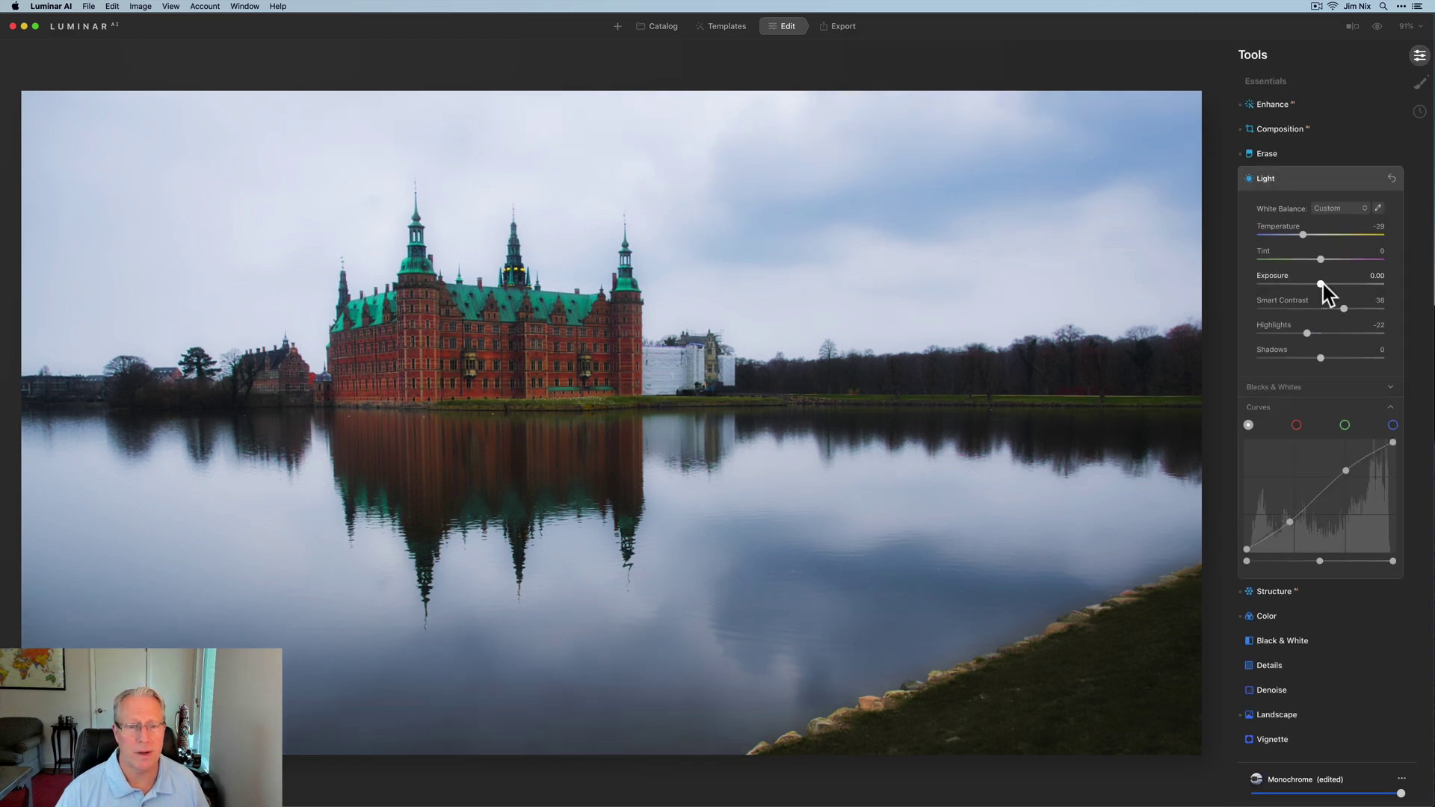
drag(1324, 284, 1324, 287)
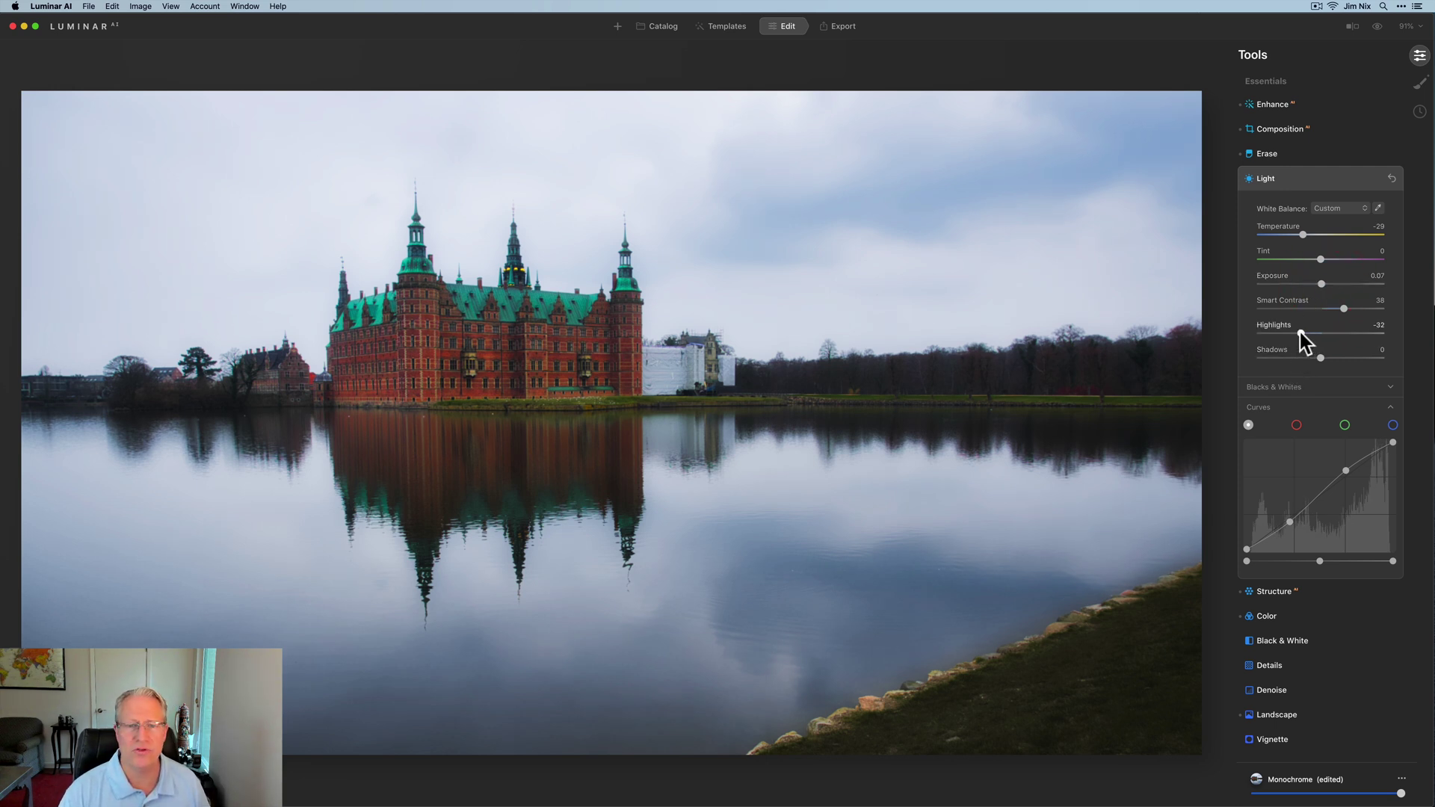
drag(1300, 334, 1285, 334)
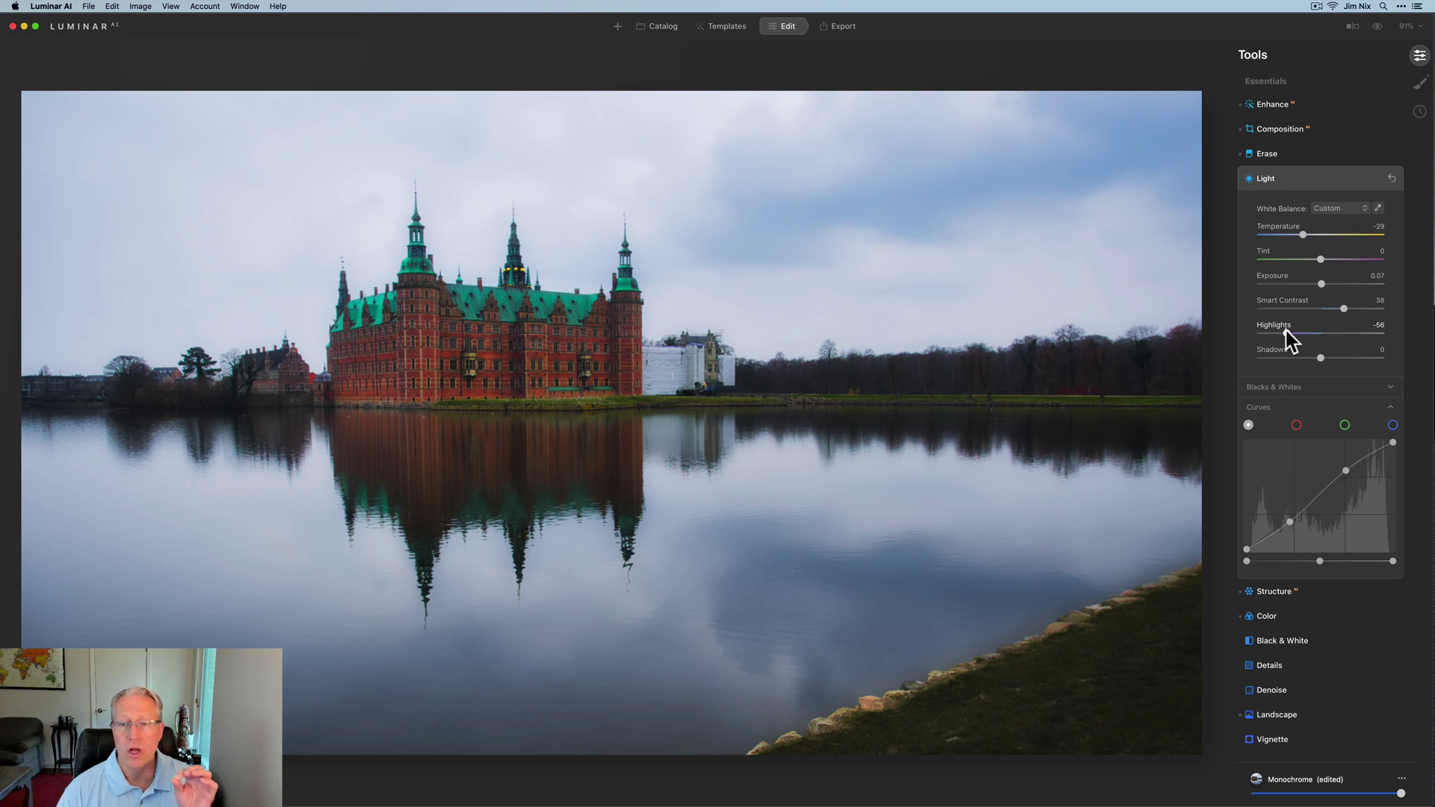
scroll(1293, 461, down, 10)
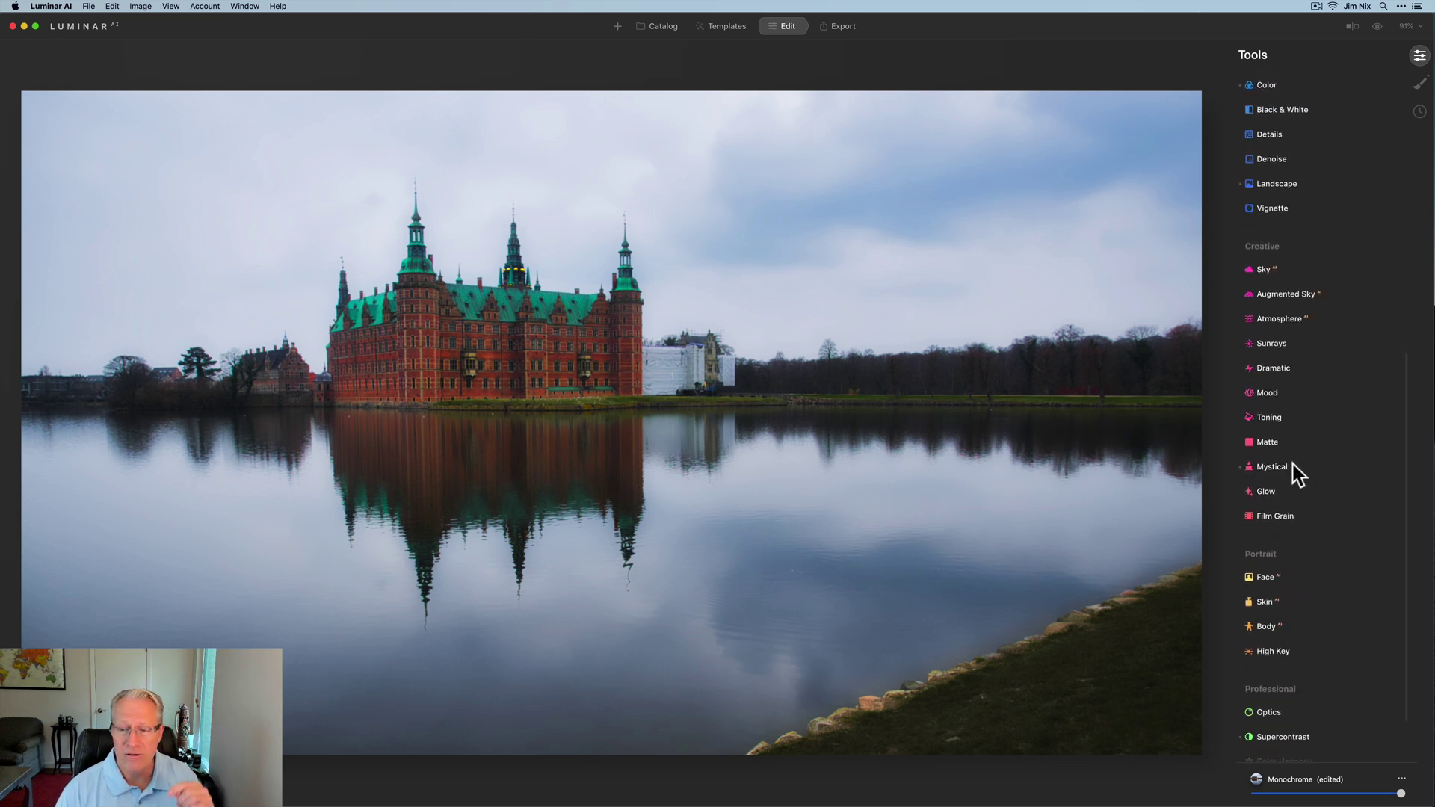
scroll(1291, 642, up, 10)
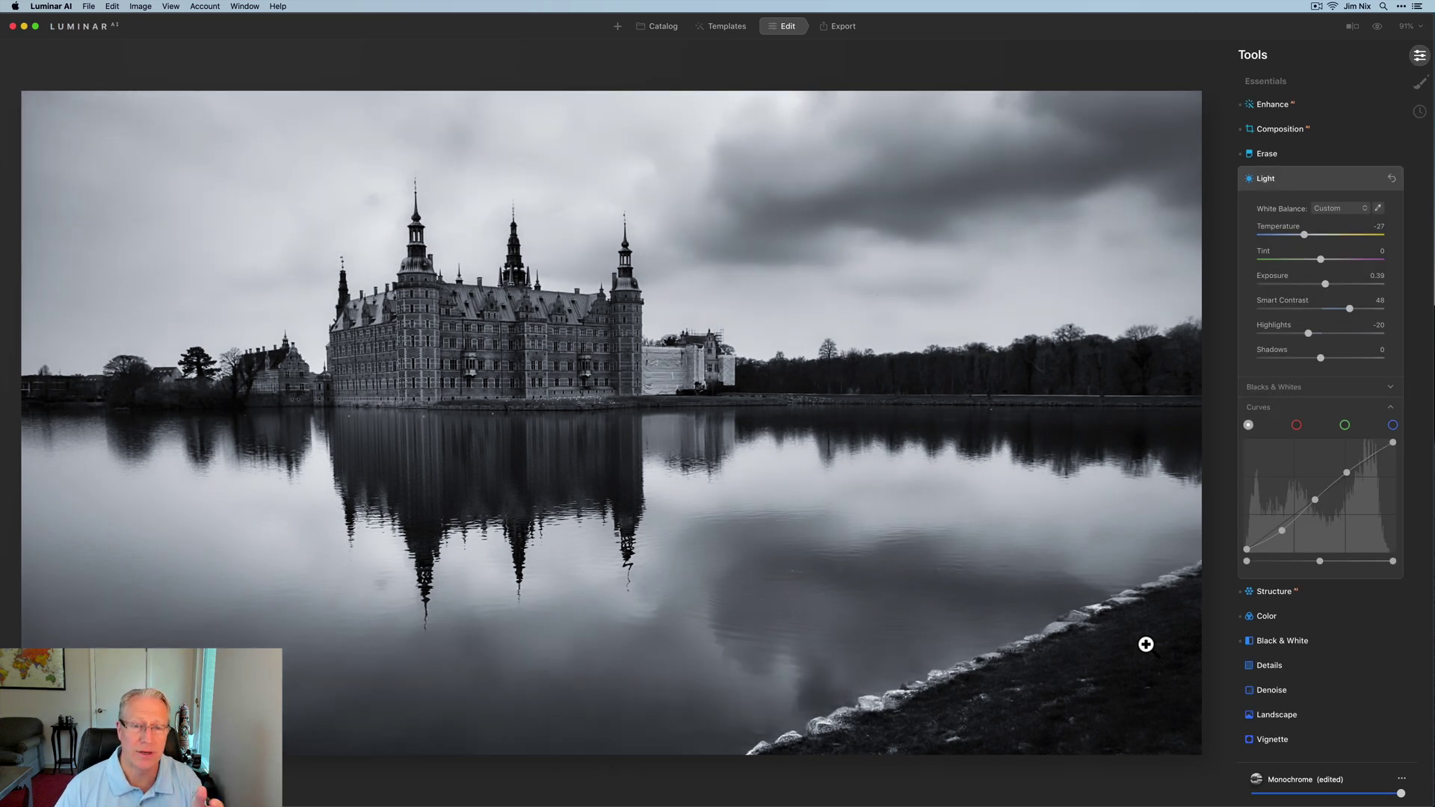
key(backslash)
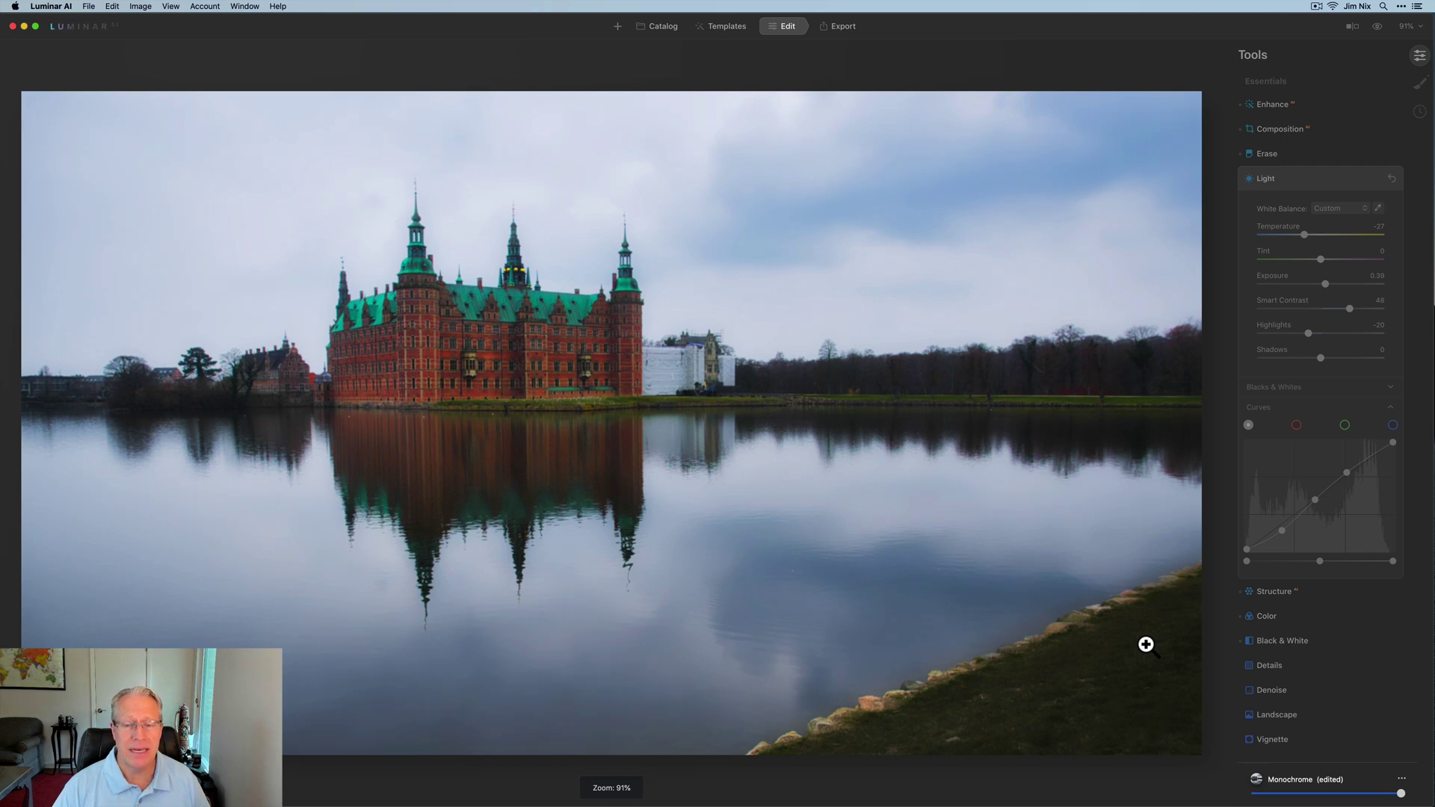